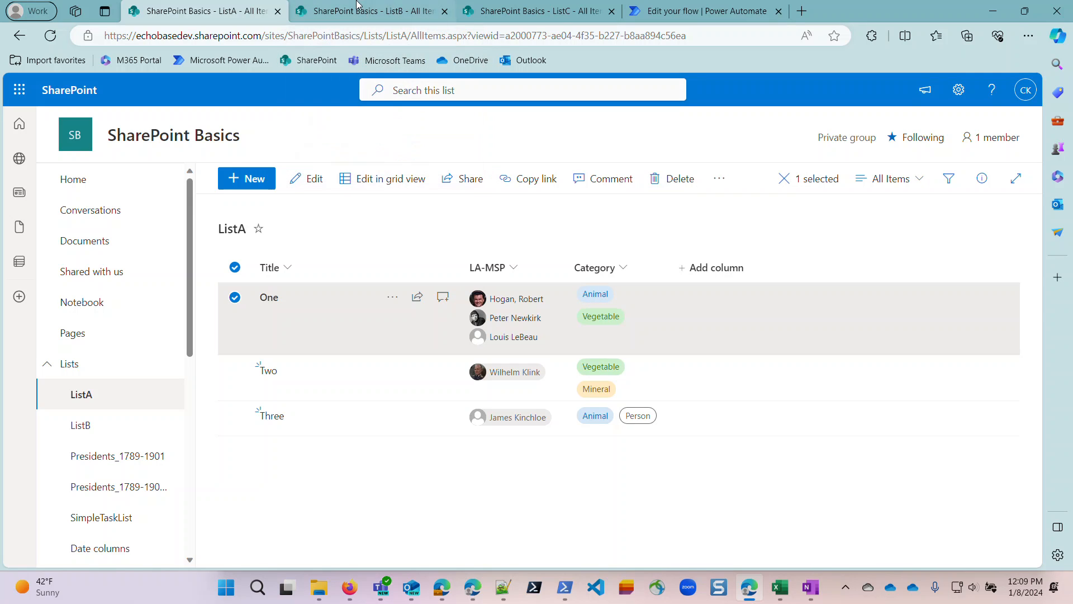
# Review ListB and ListC, and open the Automate options for item One in ListA.
pyautogui.moveTo(365, 21)
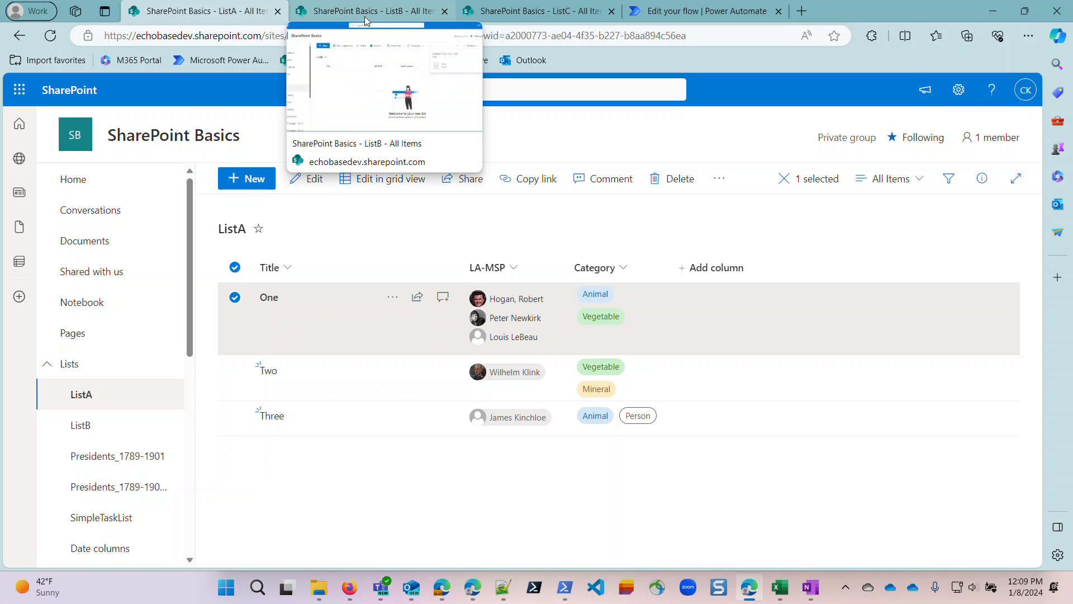
pyautogui.click(366, 21)
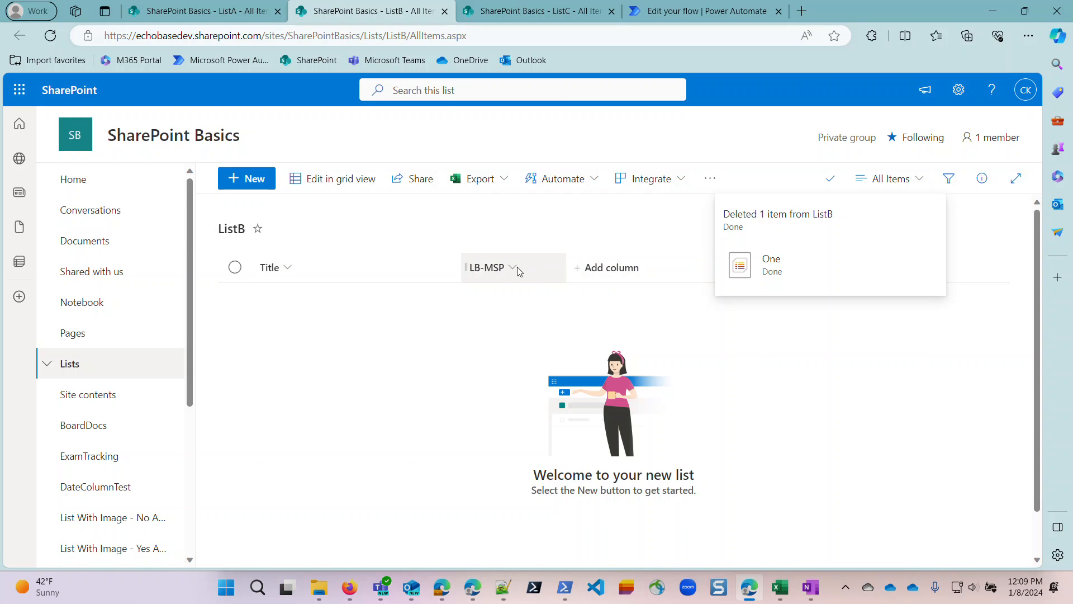
pyautogui.click(534, 9)
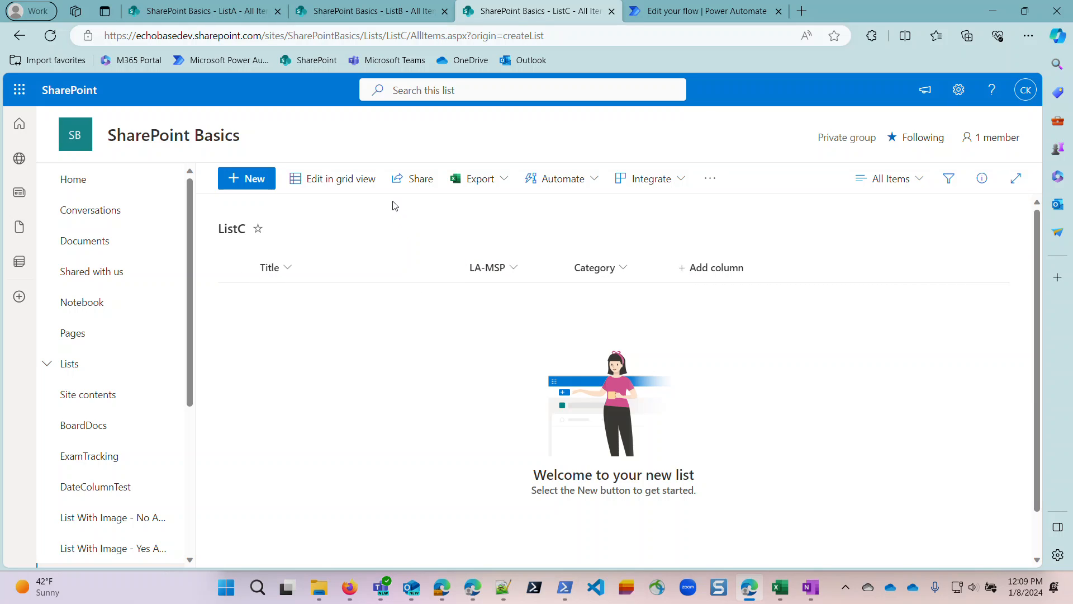
pyautogui.click(215, 13)
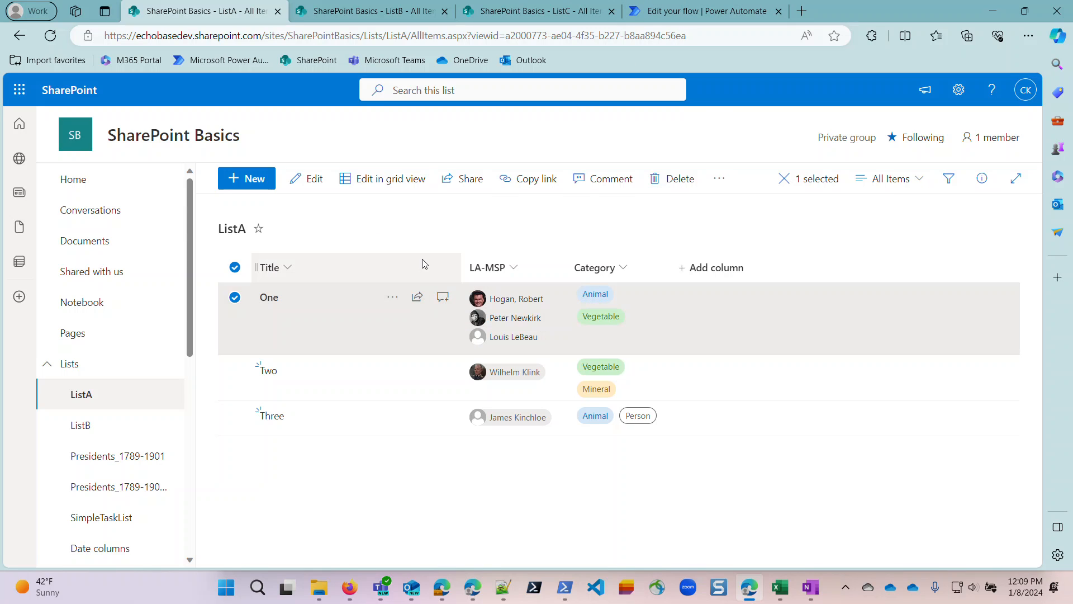
pyautogui.click(393, 301)
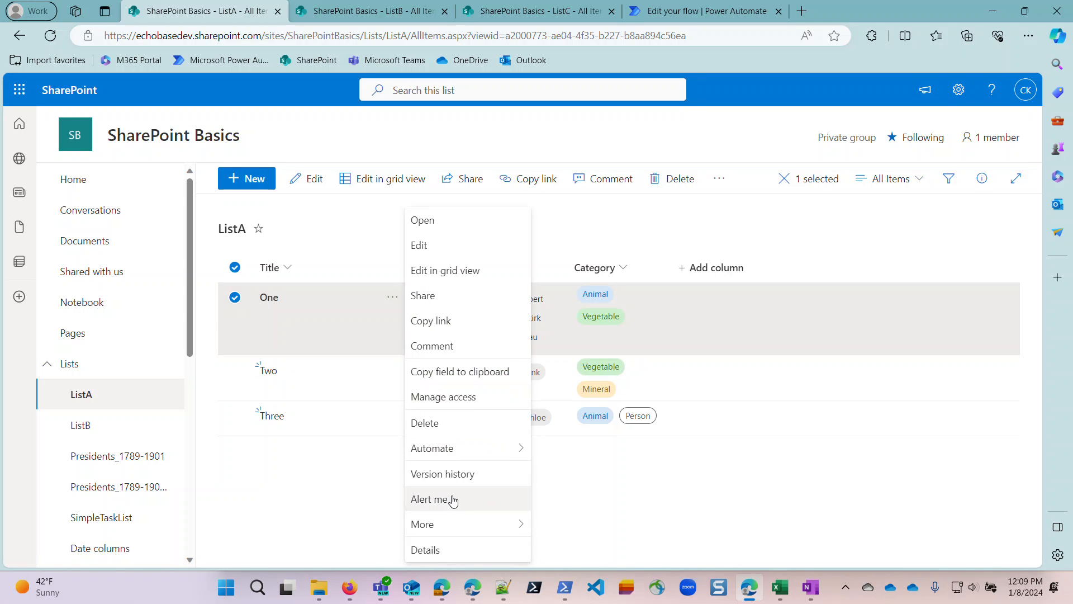
pyautogui.moveTo(452, 450)
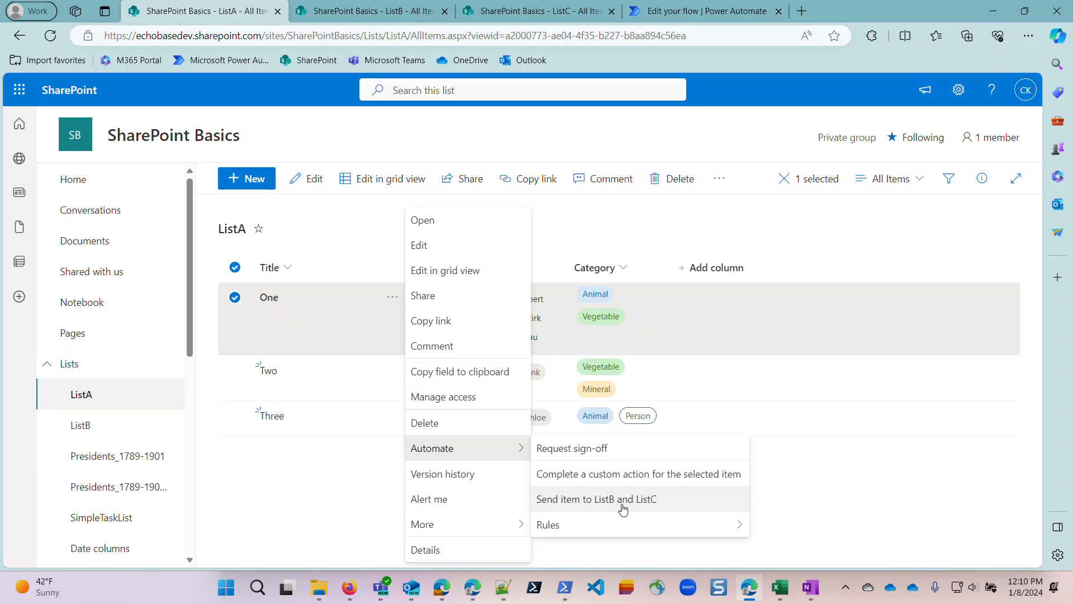
# Switch to the "Send item to ListB and ListC" flow in Power Automate and expand the Create item in ListB action.
pyautogui.click(695, 12)
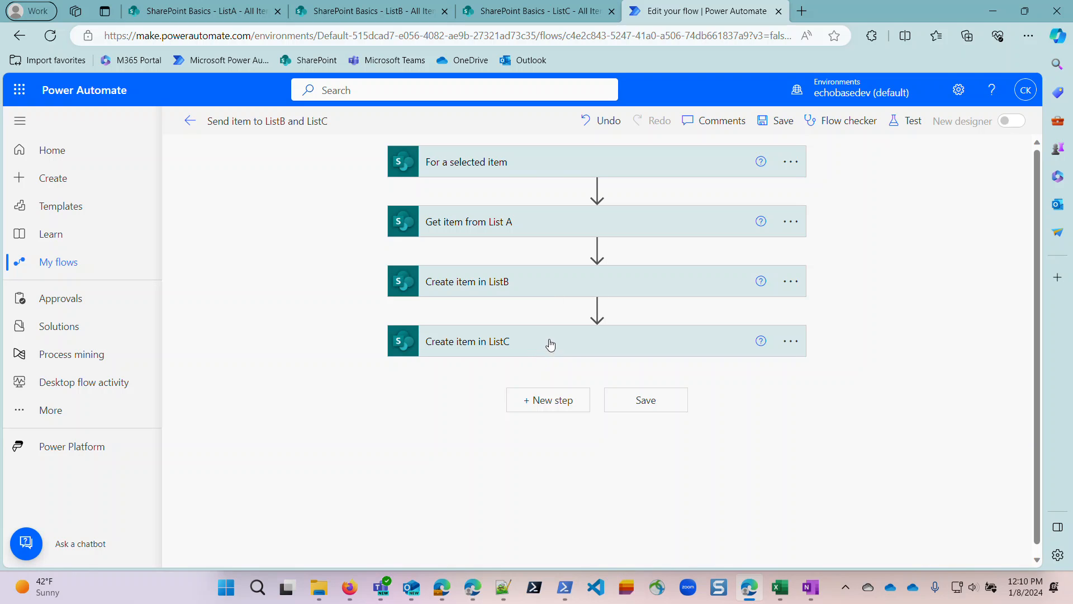
pyautogui.click(553, 280)
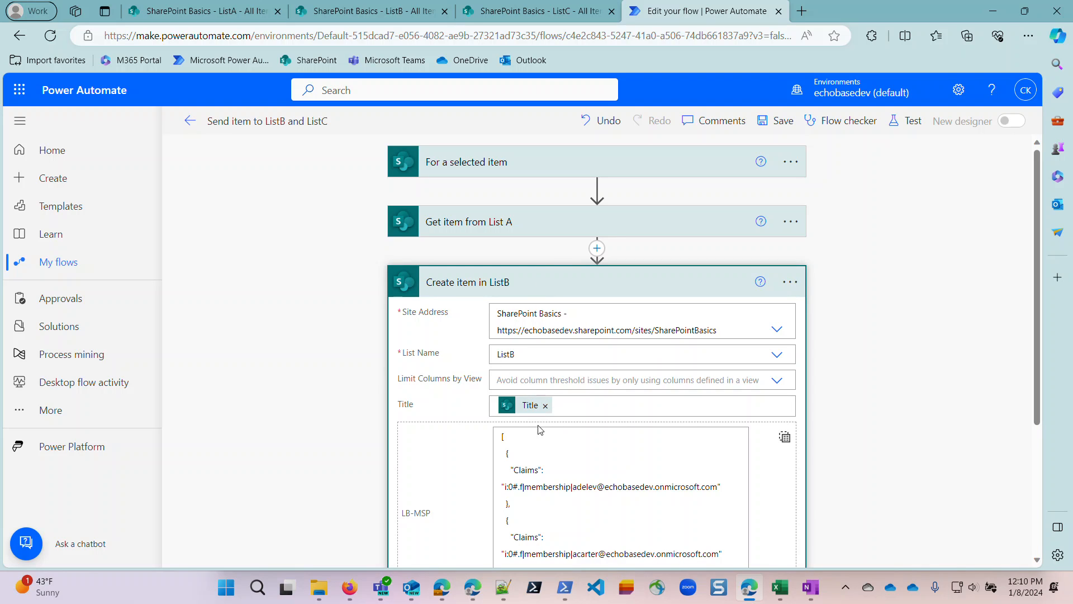
pyautogui.scroll(-3, 578, 430)
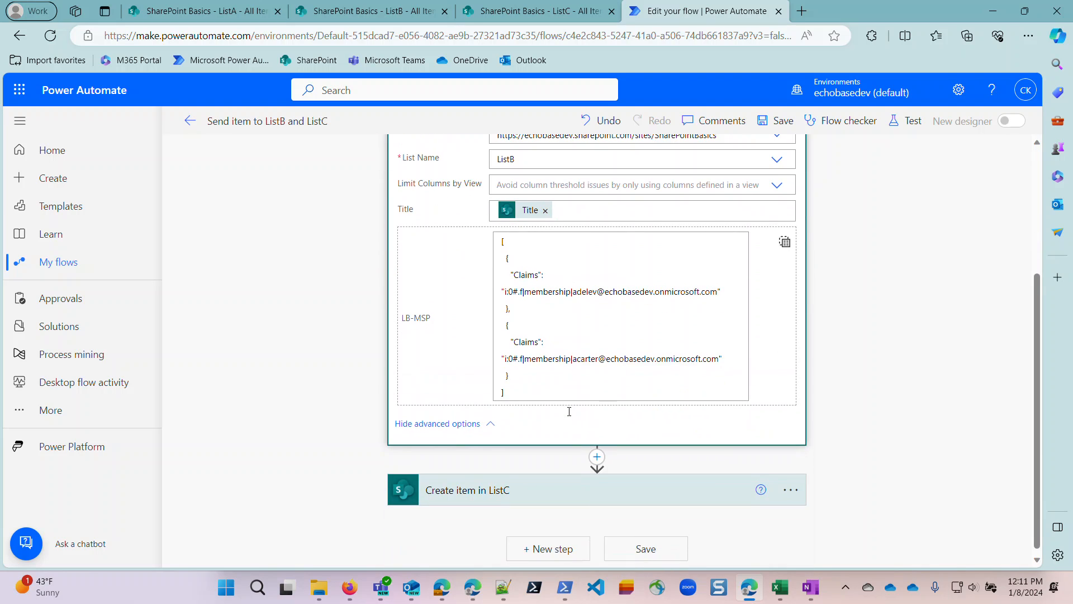
# Show LB-MSP in Create item in ListB as individual entries, removing the second claim and clearing the first.
pyautogui.click(785, 241)
pyautogui.click(760, 347)
pyautogui.click(767, 369)
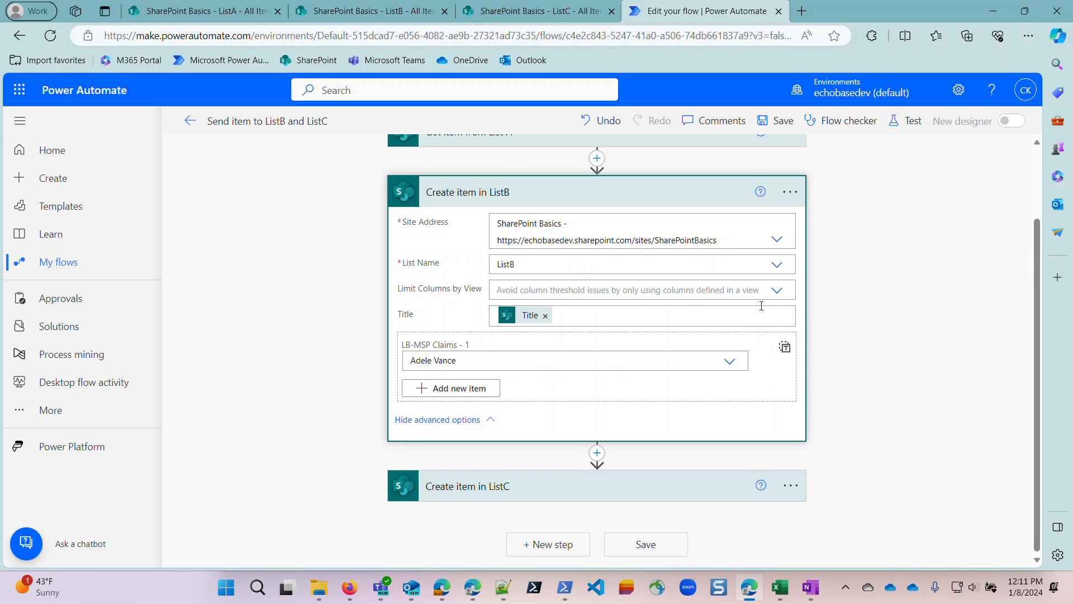
pyautogui.click(729, 361)
pyautogui.moveTo(630, 357); pyautogui.dragTo(390, 361)
pyautogui.press('BackSpace')
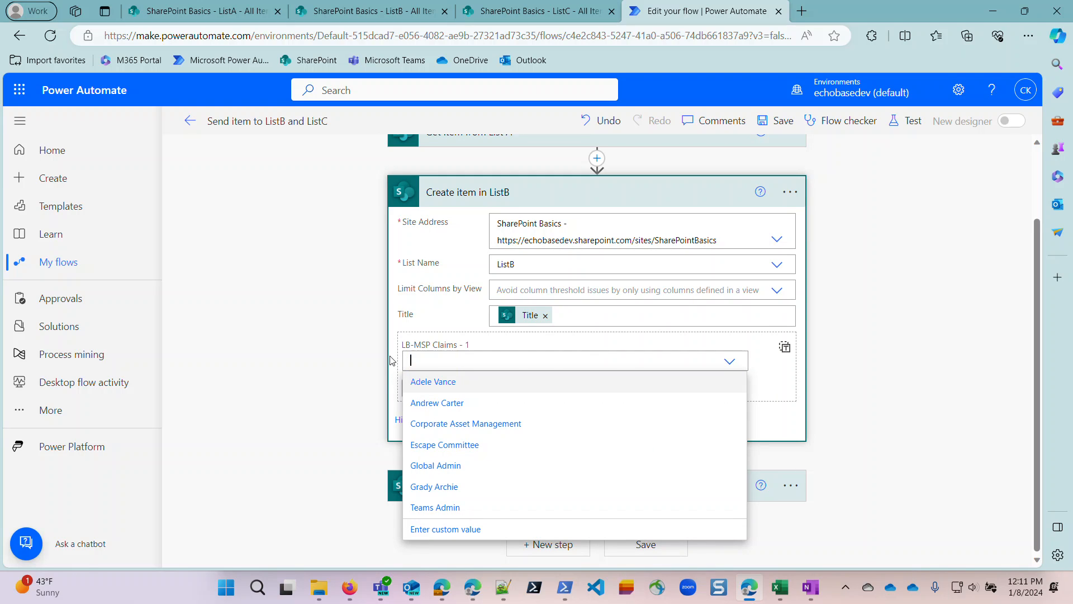
pyautogui.click(807, 381)
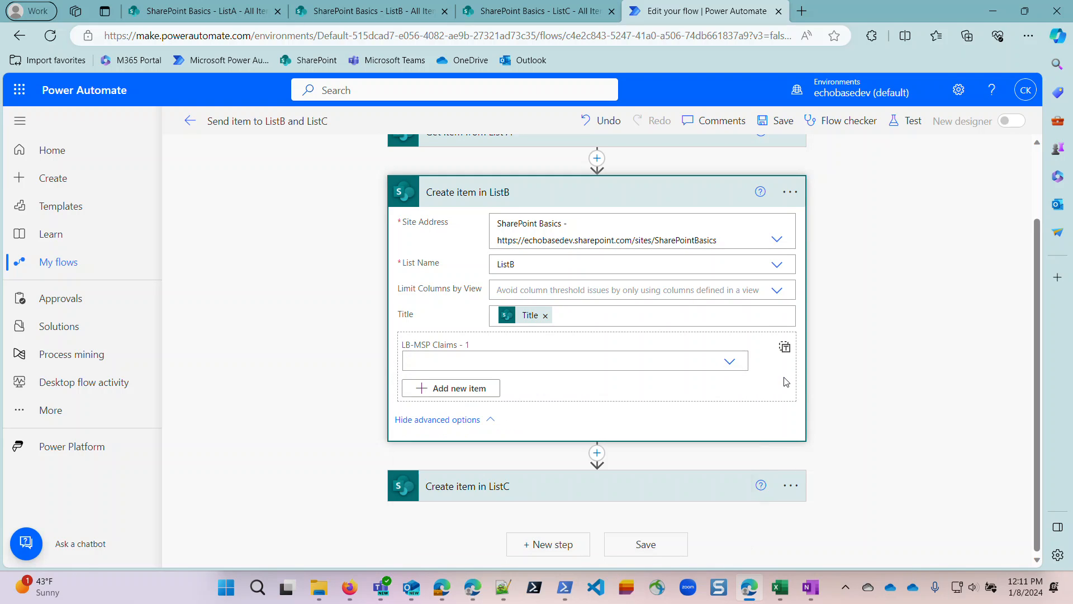
pyautogui.click(839, 372)
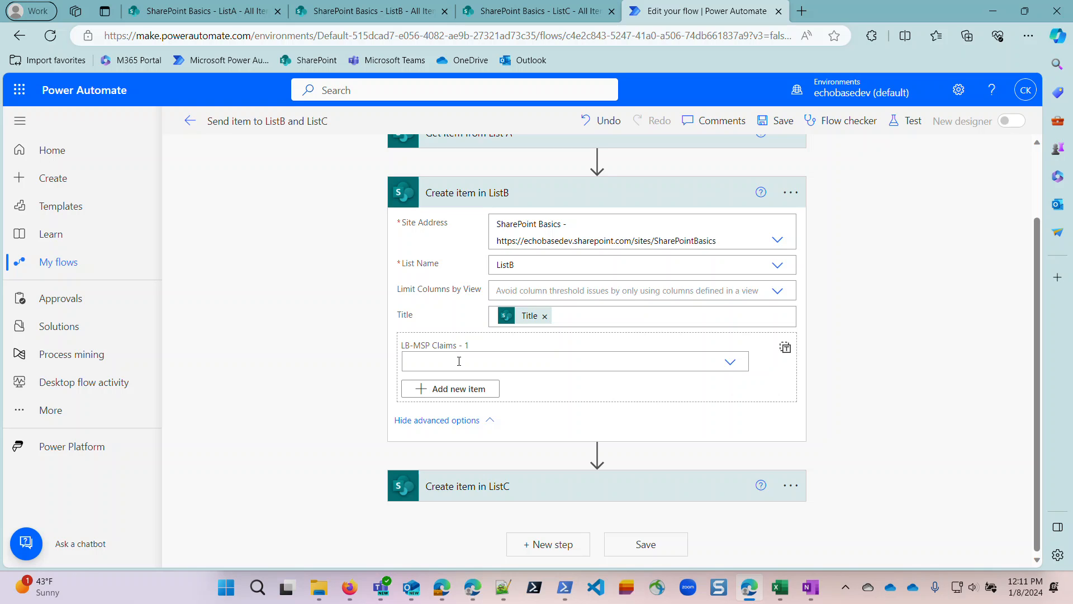
# Expand the Create item in ListC action and examine its LA-MSP and Category inputs.
pyautogui.click(487, 487)
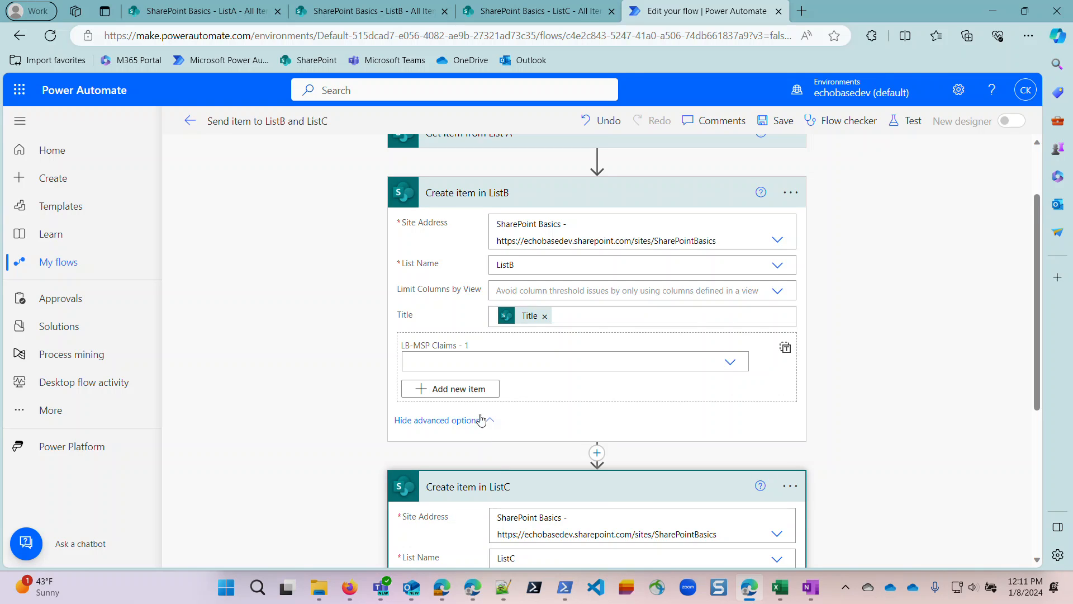
pyautogui.scroll(-5, 481, 420)
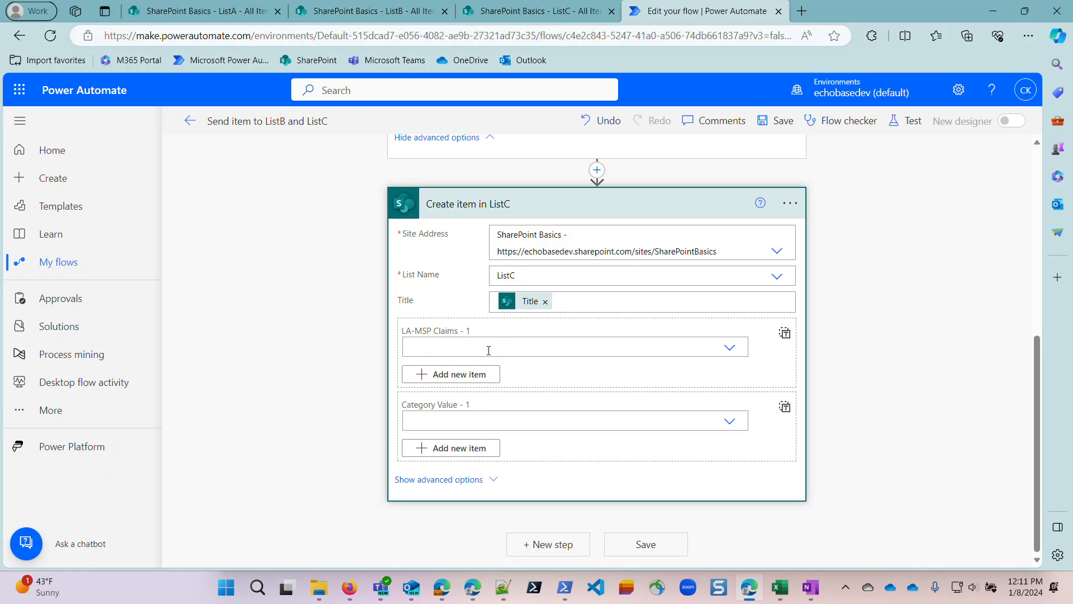
pyautogui.scroll(5, 491, 358)
# Choose the first two suggested people as separate LB-MSP claims in Create item in ListB, and switch the field to entire-array input.
pyautogui.click(506, 336)
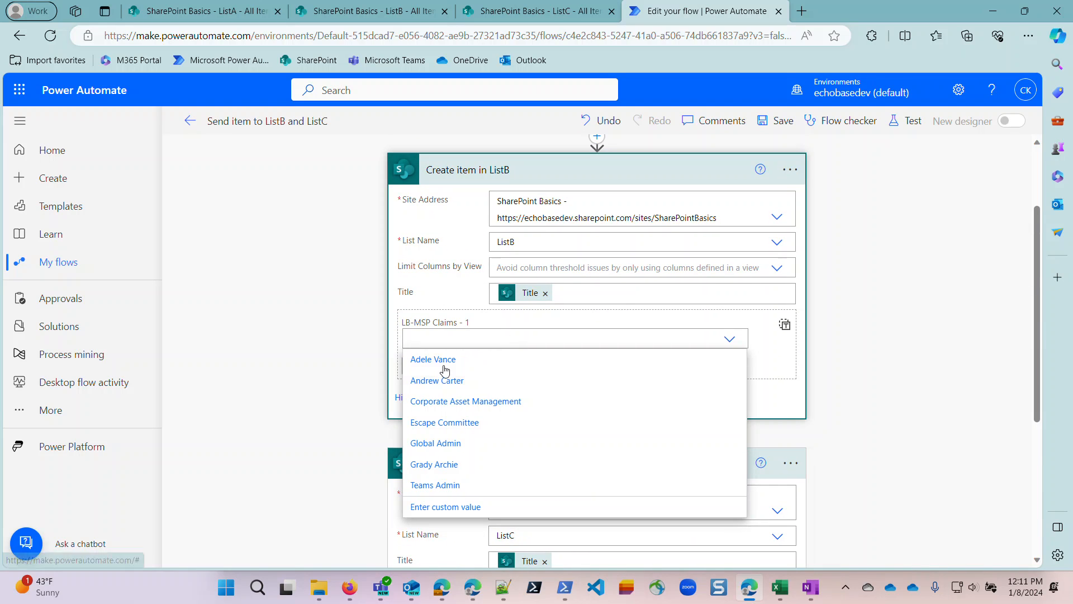
pyautogui.click(447, 361)
pyautogui.click(447, 367)
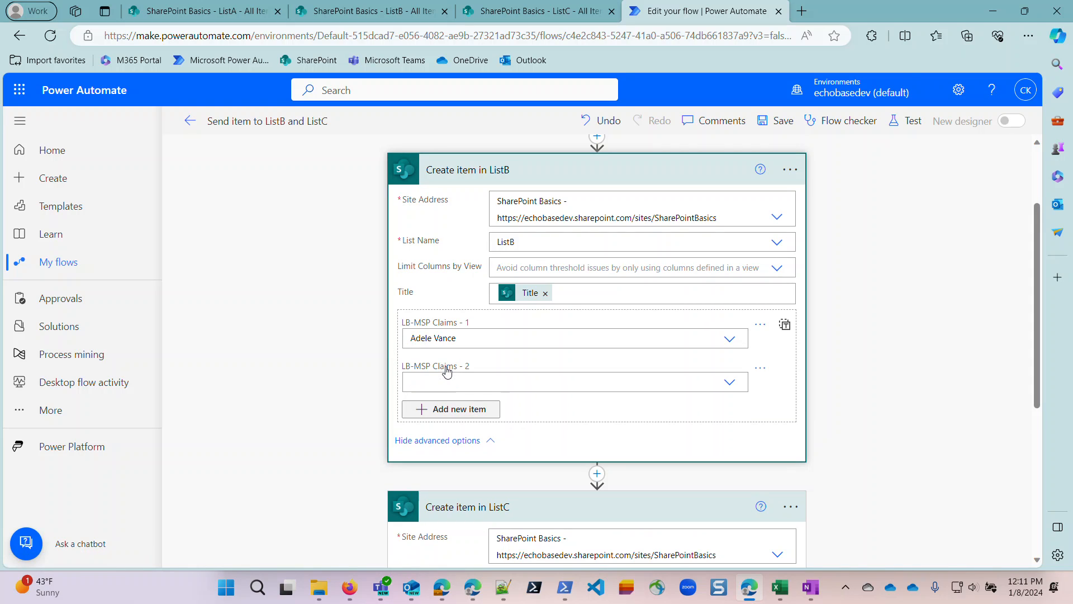
pyautogui.click(448, 381)
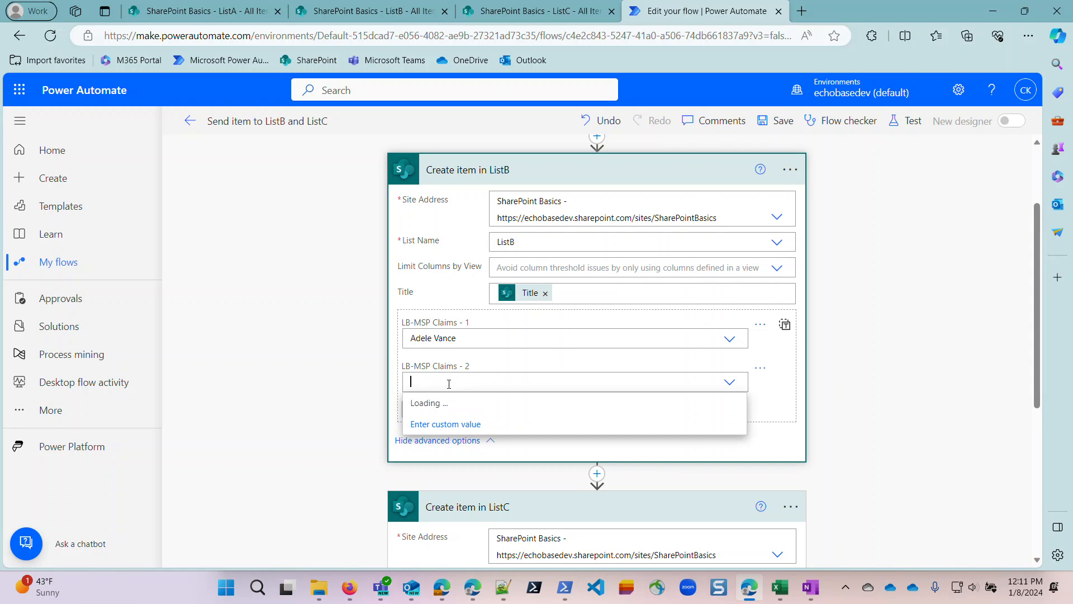
pyautogui.click(440, 426)
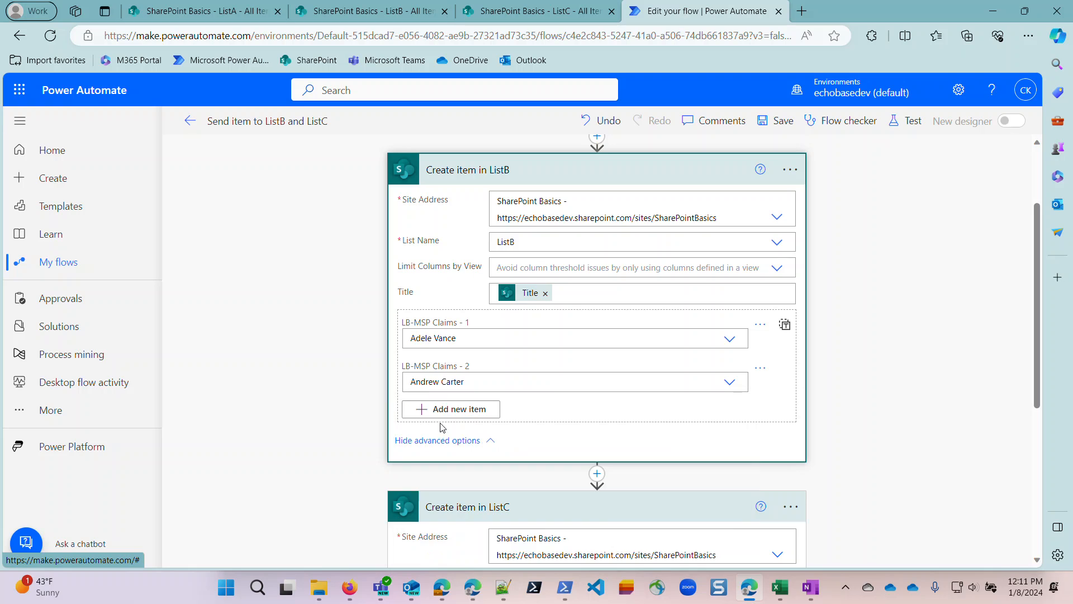
pyautogui.click(783, 326)
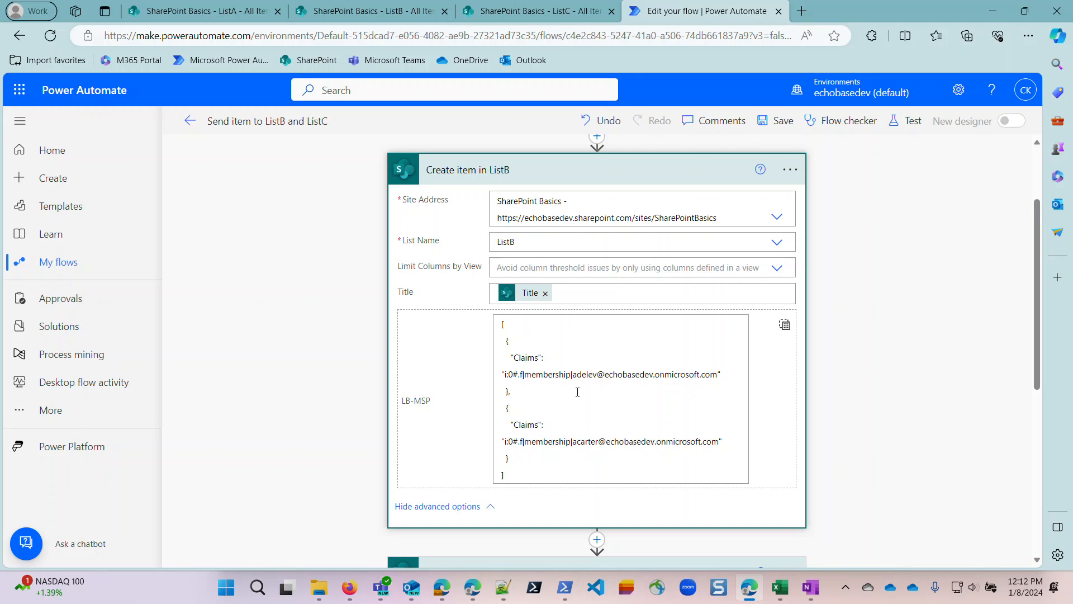
# Examine the Claims key, its full value and the i:0#.f|membership| prefix in the LB-MSP array.
pyautogui.scroll(1, 584, 393)
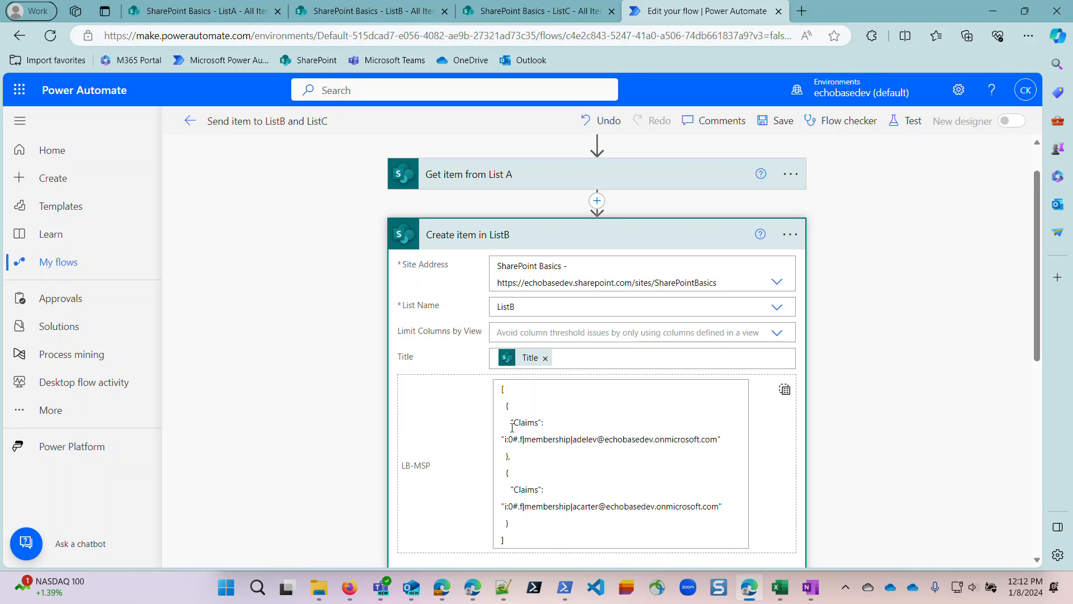
pyautogui.moveTo(512, 424); pyautogui.dragTo(541, 423)
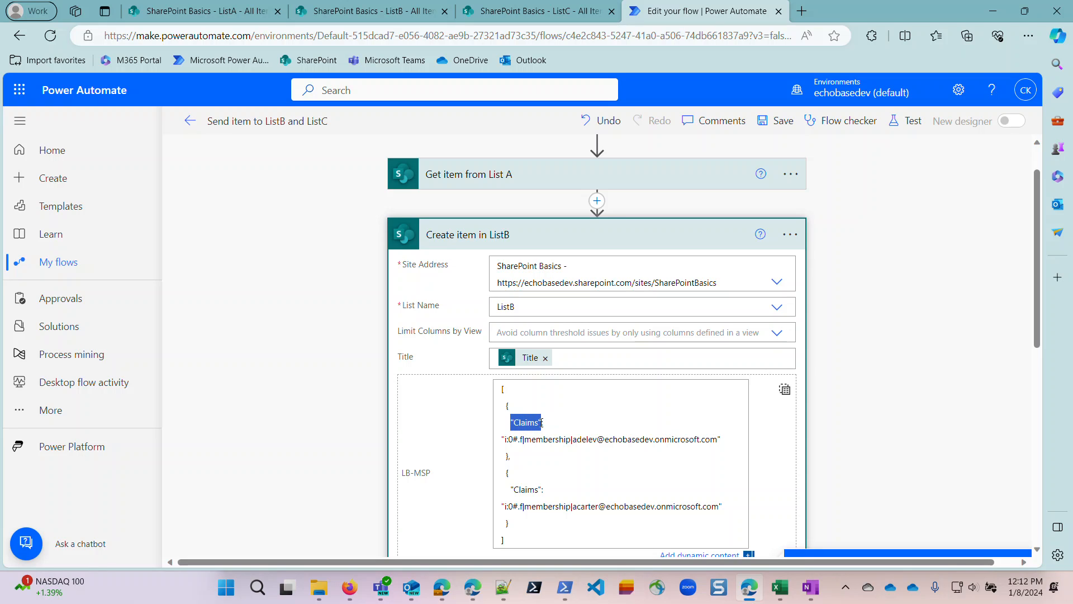
pyautogui.click(503, 439)
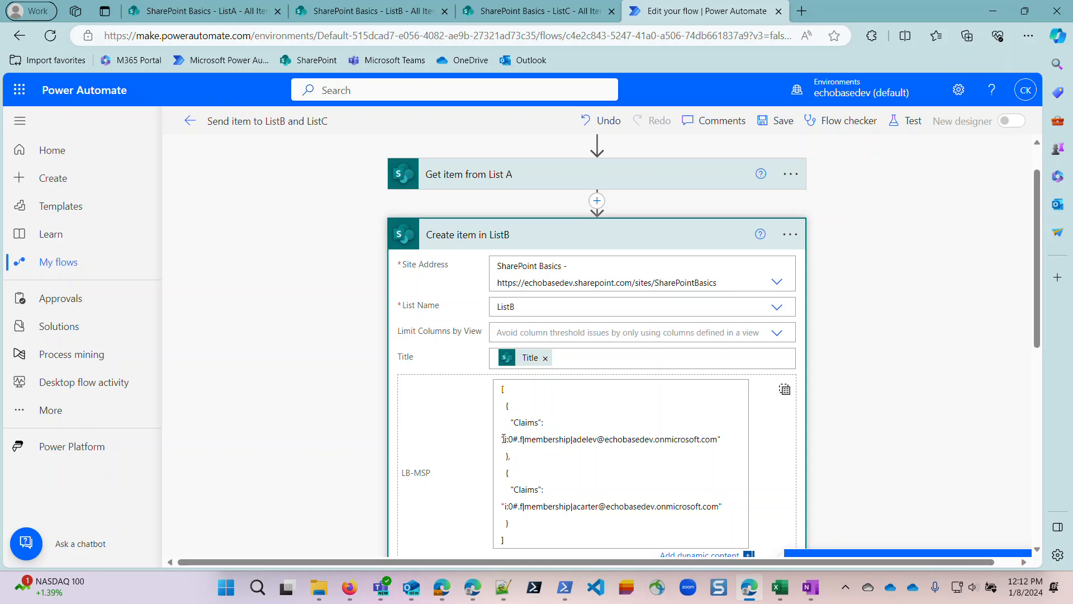
pyautogui.moveTo(720, 436); pyautogui.dragTo(502, 436)
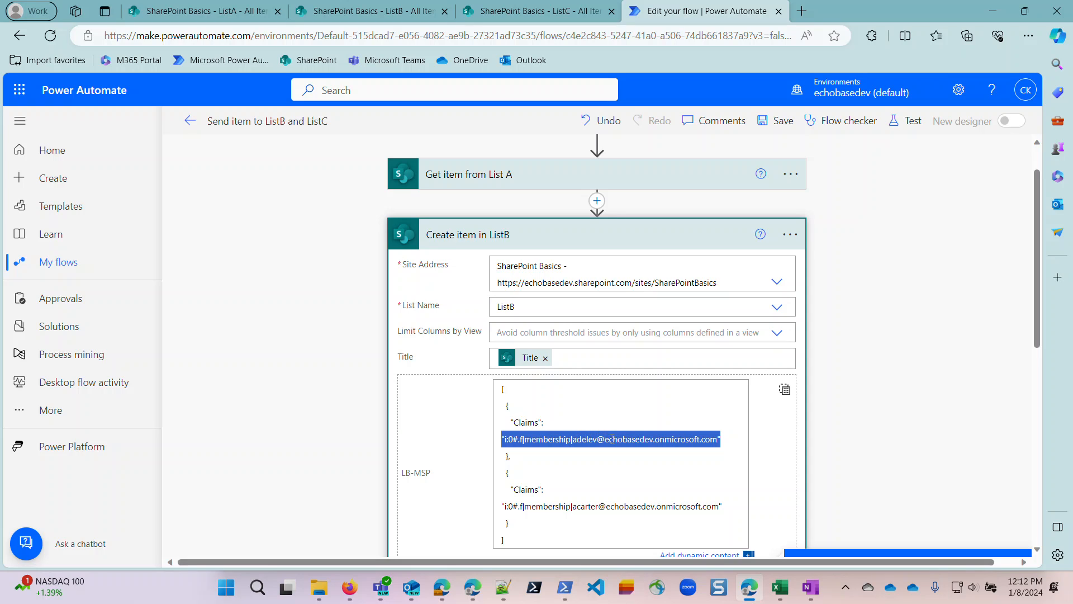
pyautogui.moveTo(574, 439); pyautogui.dragTo(501, 442)
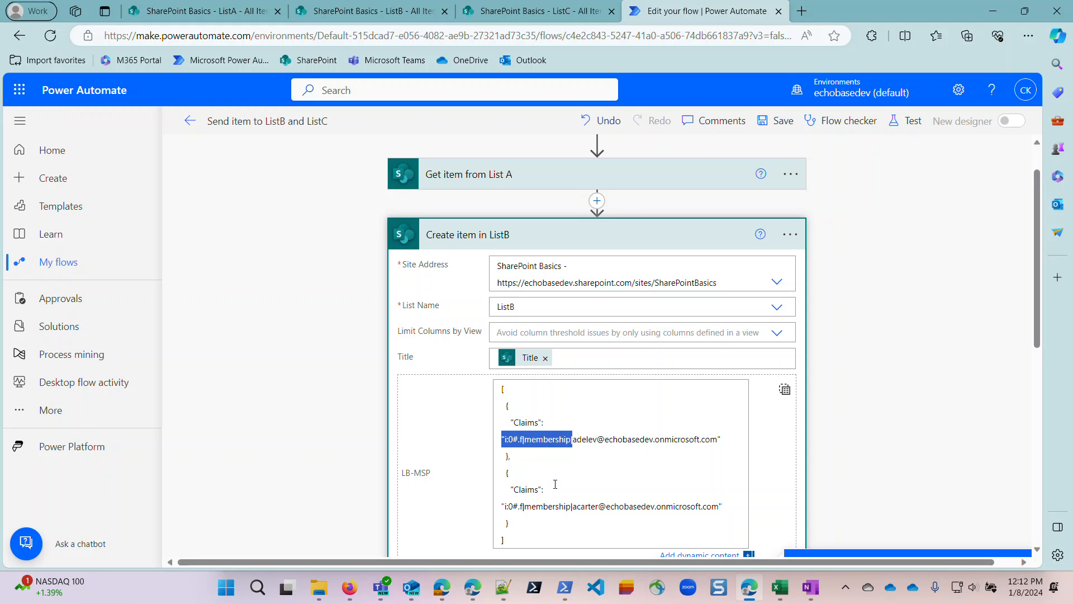
# Insert a Data Operation Select action between Get item from List A and Create item in ListB.
pyautogui.scroll(1, 569, 414)
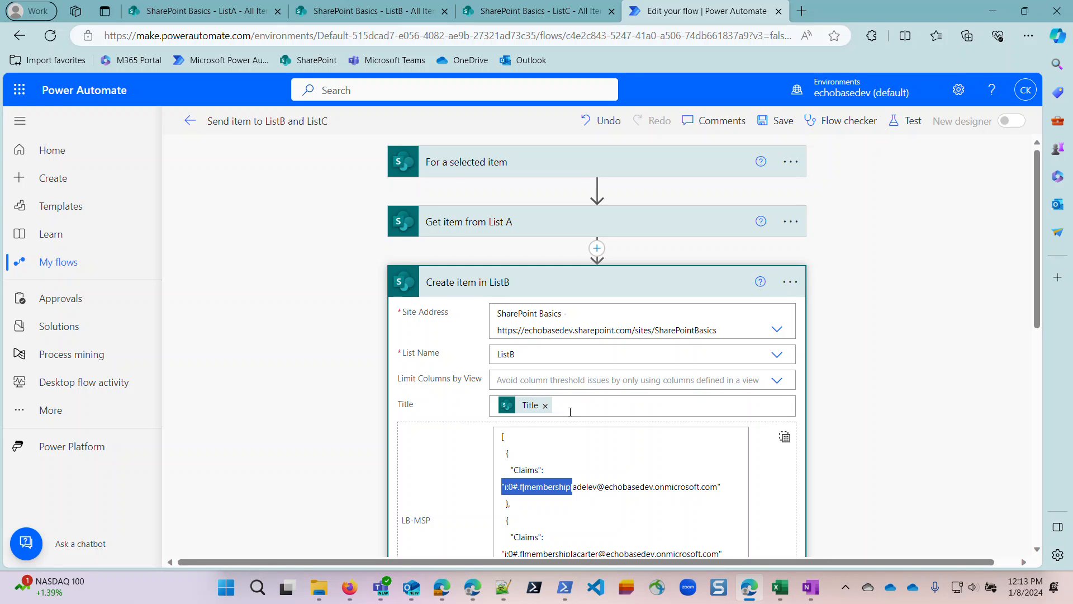
pyautogui.click(598, 252)
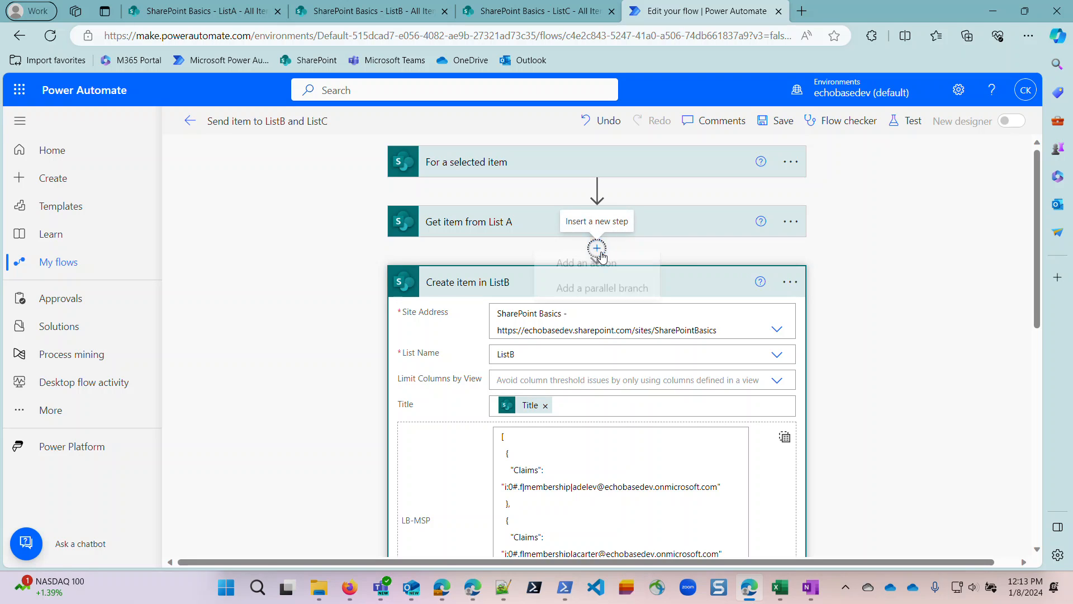
pyautogui.click(590, 269)
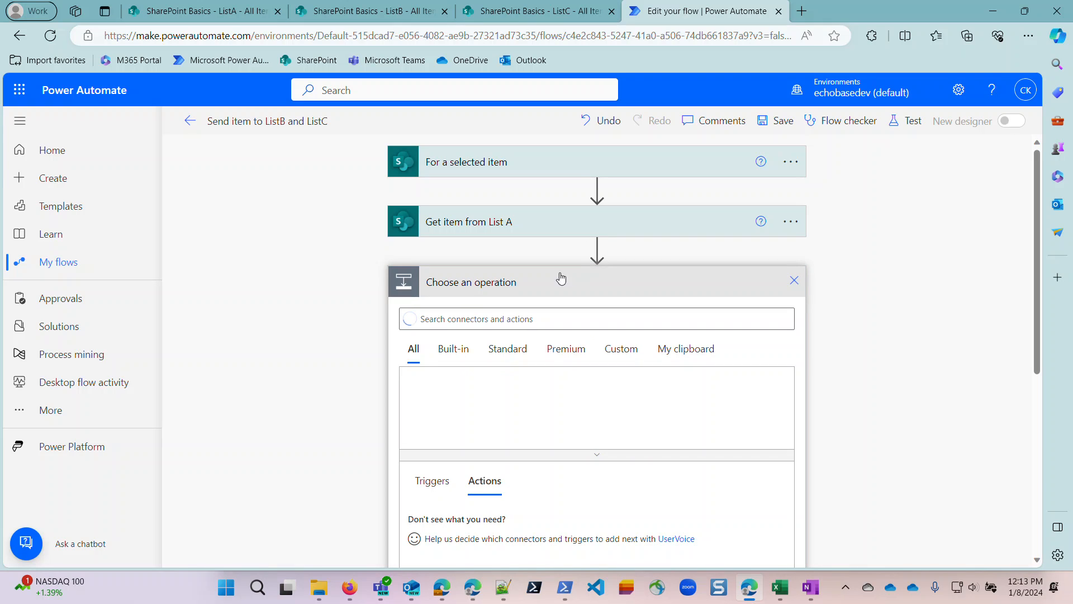
pyautogui.write('select')
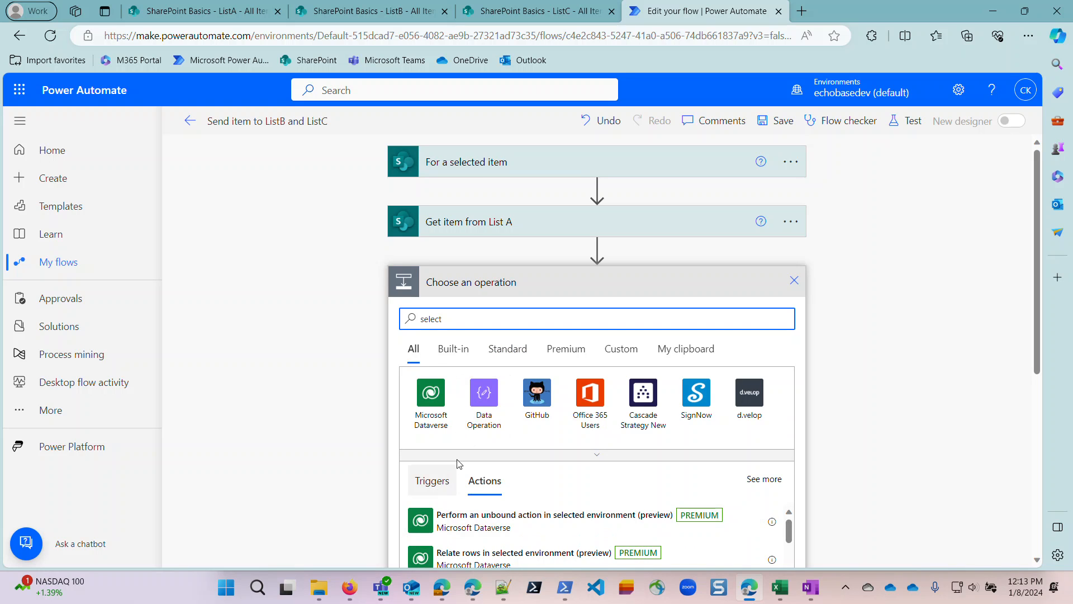
pyautogui.scroll(-5, 470, 406)
pyautogui.scroll(5, 471, 371)
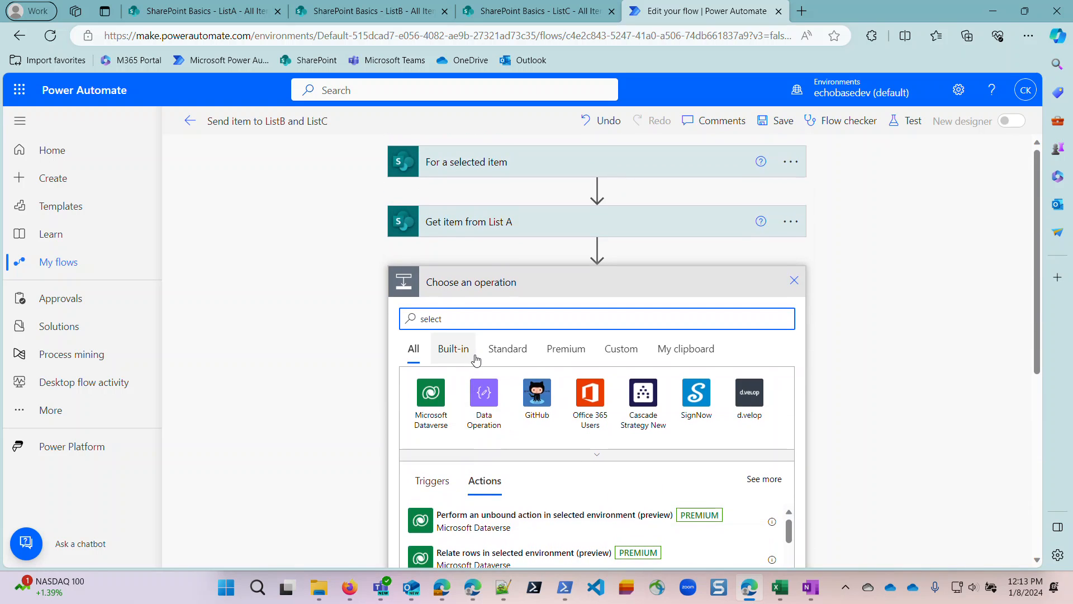
pyautogui.click(480, 402)
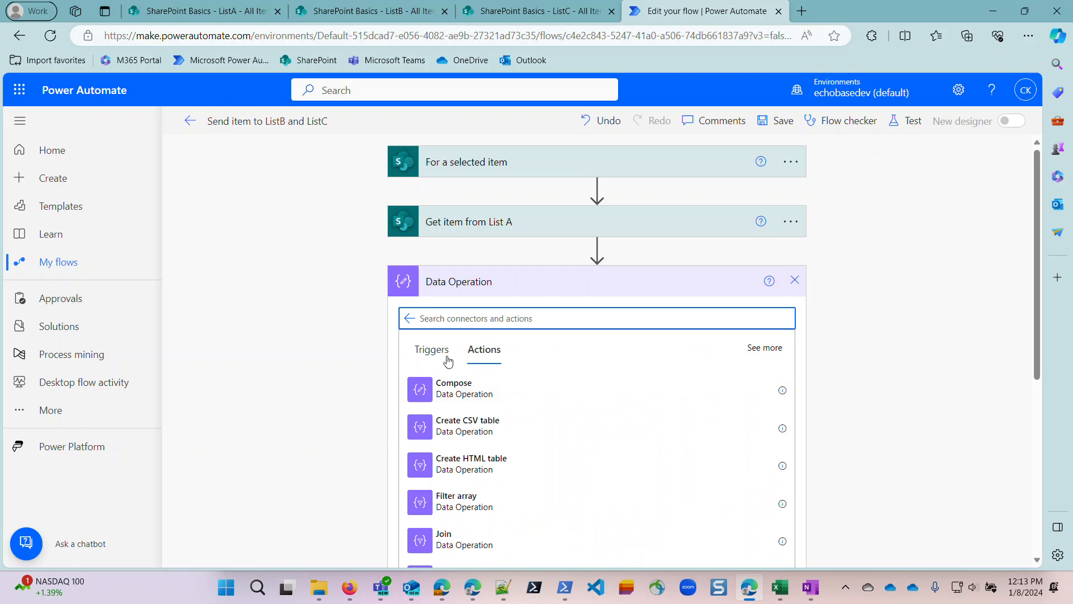
pyautogui.click(444, 322)
pyautogui.write('select')
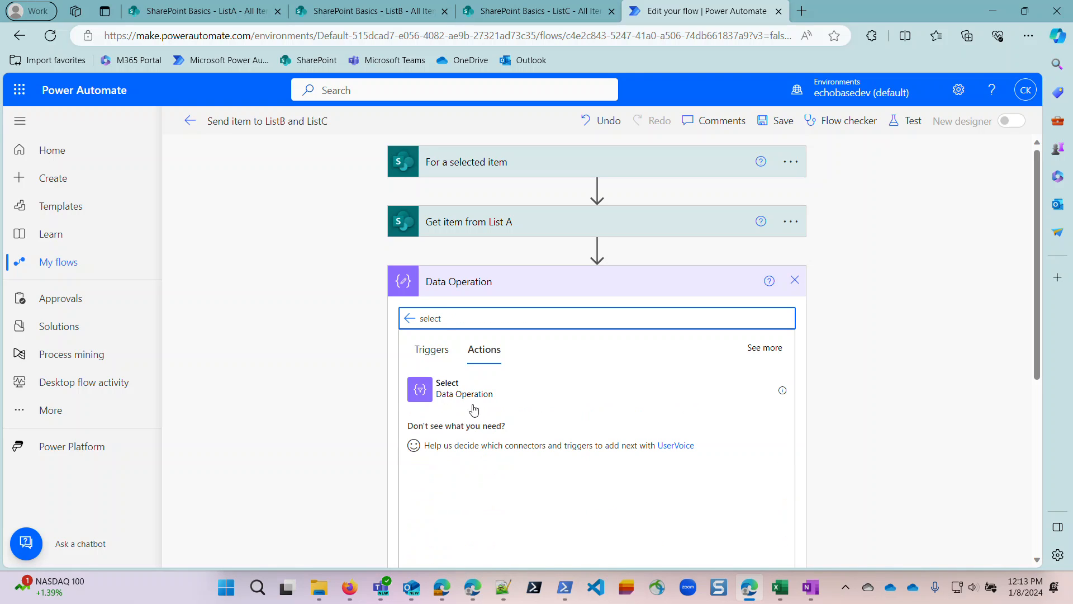
pyautogui.click(423, 393)
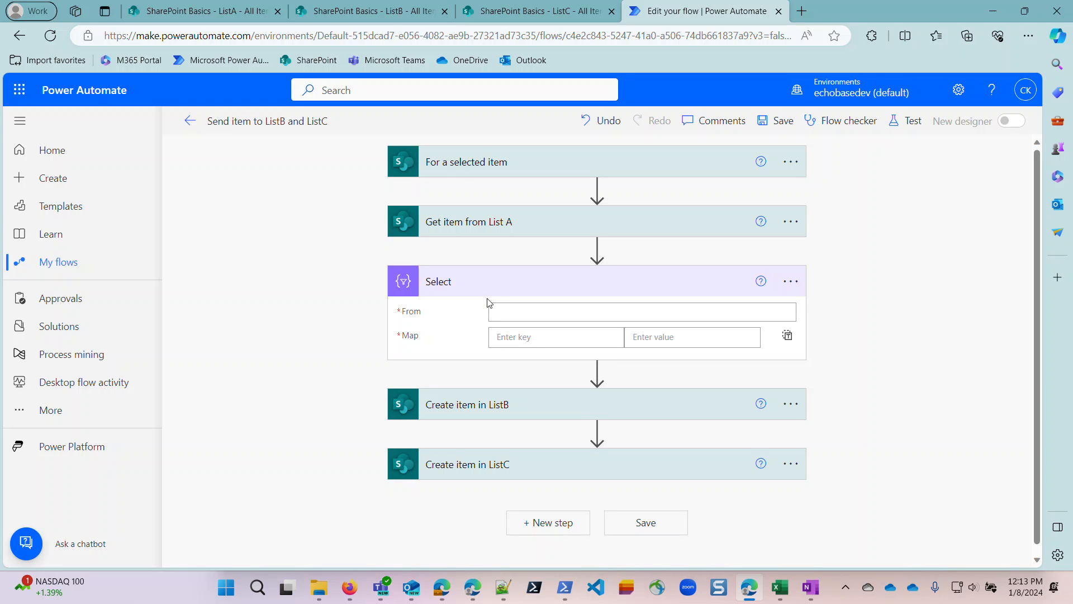
# Rename the new Select action to "Select MSP".
pyautogui.click(797, 286)
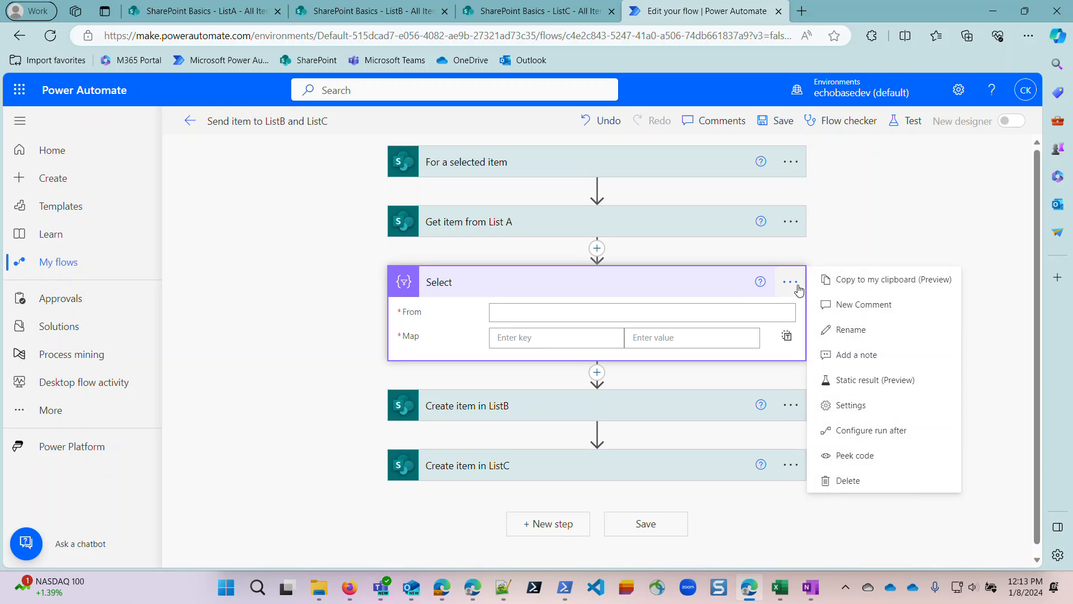
pyautogui.click(833, 329)
pyautogui.click(641, 282)
pyautogui.write('MSP')
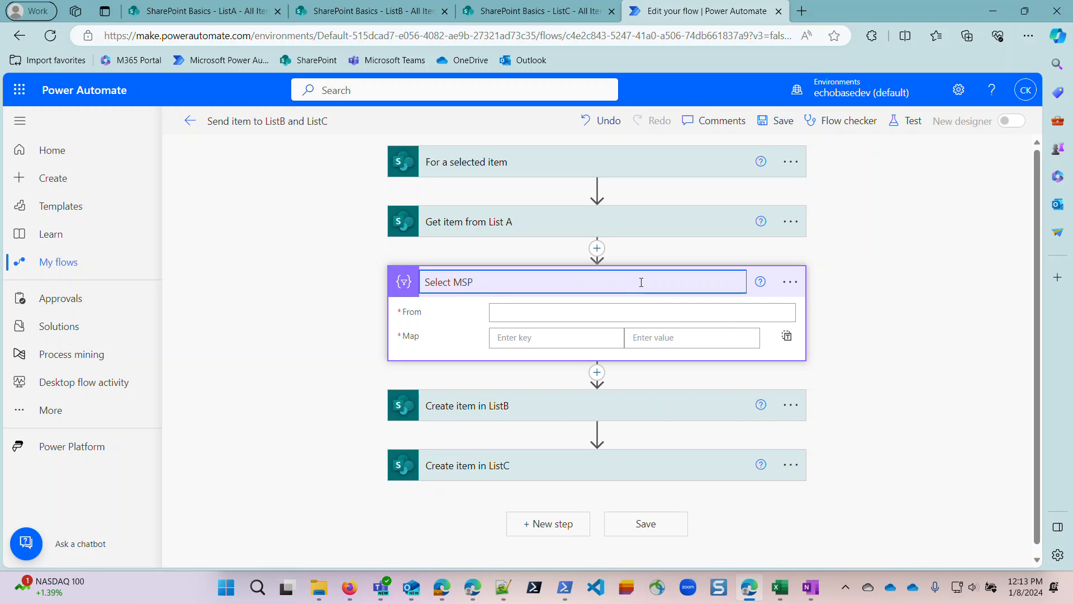
# Set the From input of Select MSP to the LA-MSP array from Get item from List A.
pyautogui.click(557, 316)
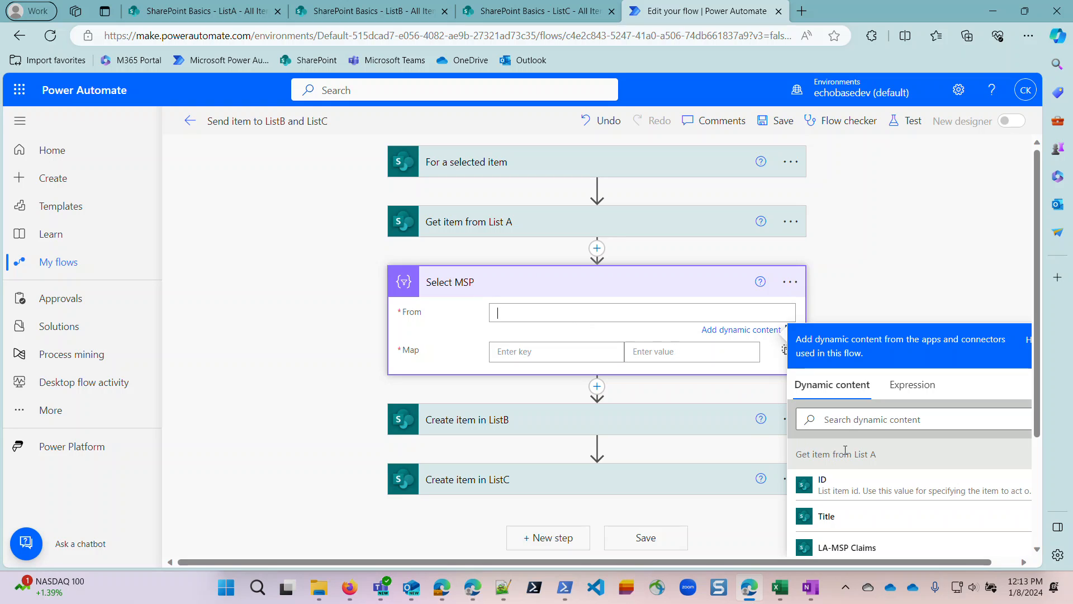
pyautogui.click(849, 417)
pyautogui.write('la')
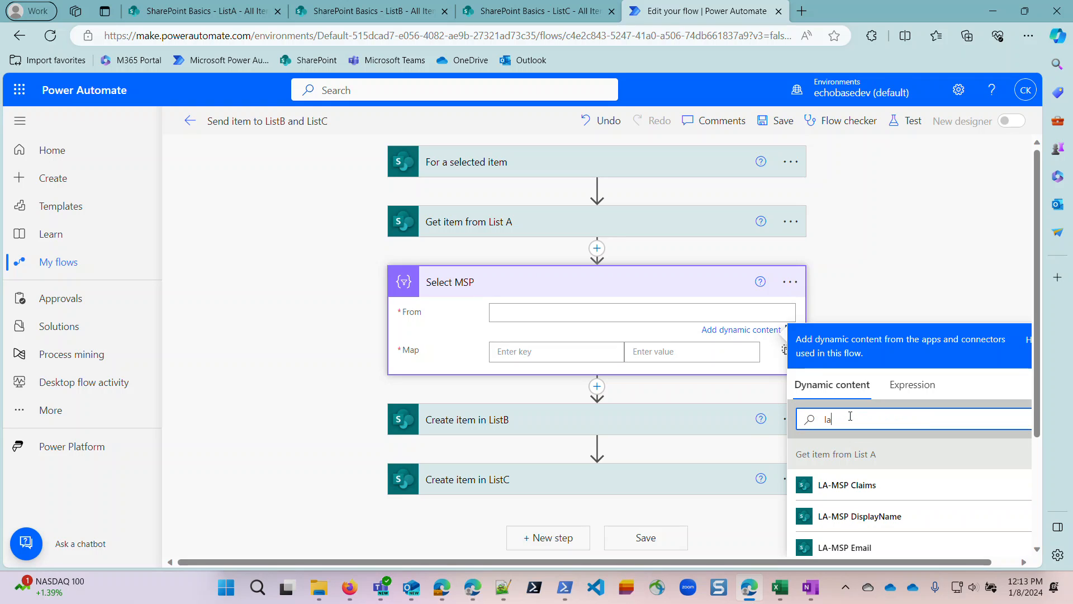
pyautogui.write('-MSP')
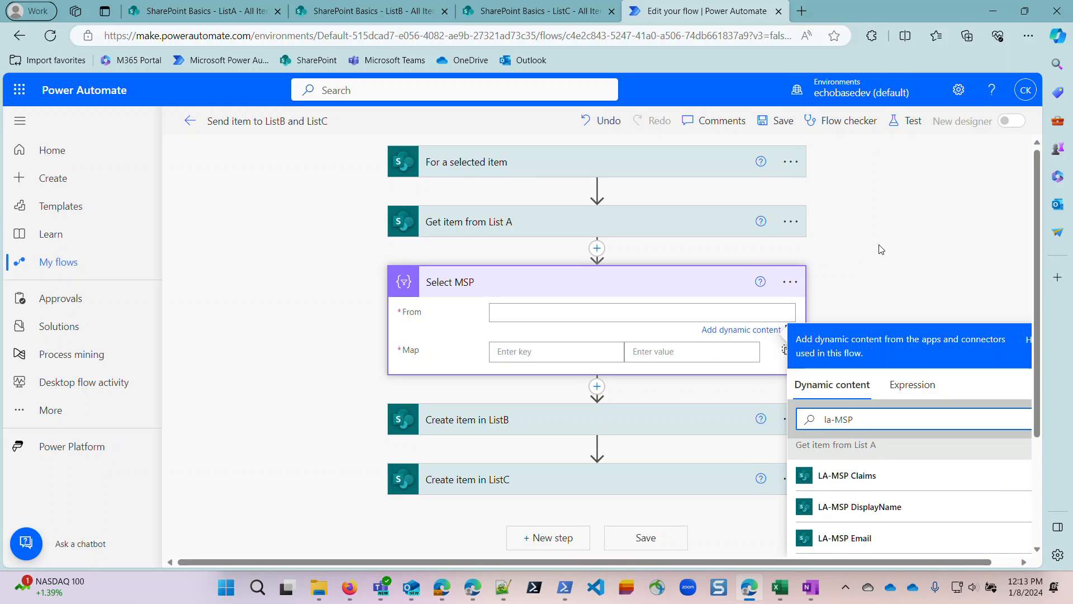
pyautogui.scroll(-2, 874, 368)
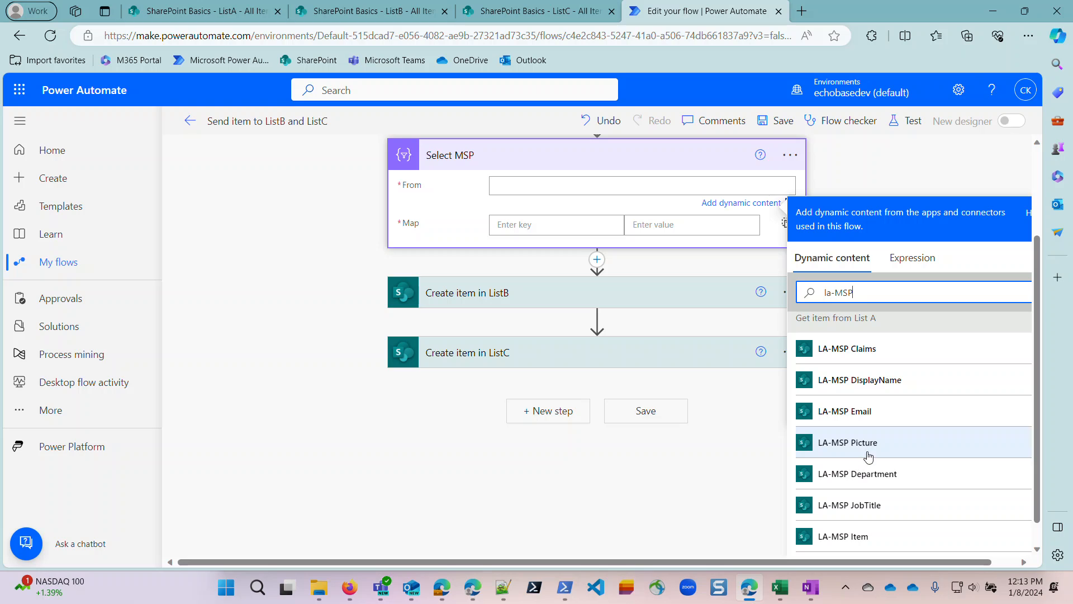
pyautogui.scroll(-1, 865, 528)
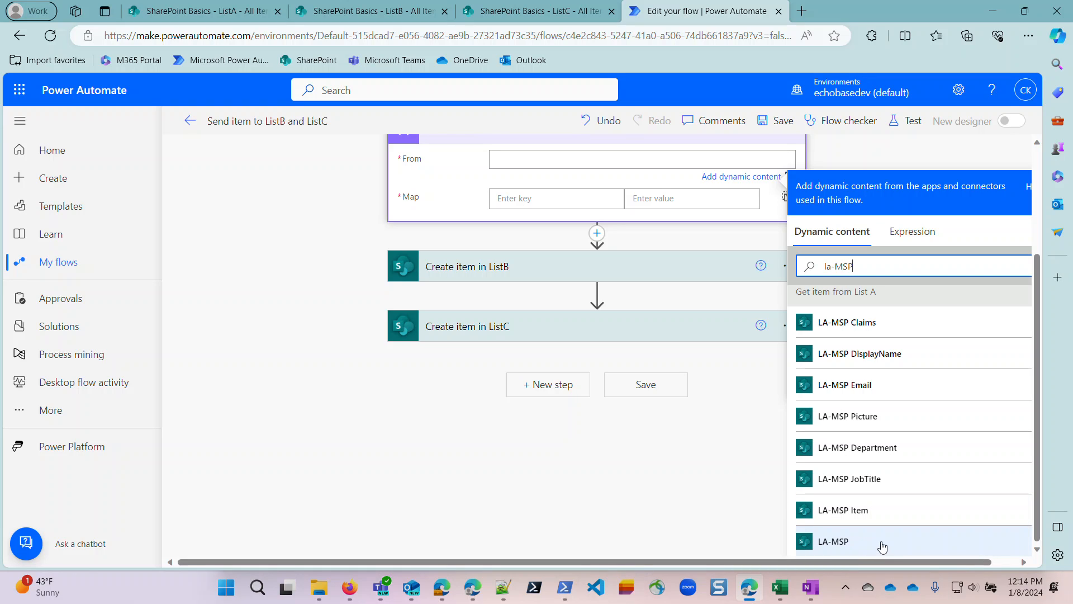
pyautogui.click(833, 547)
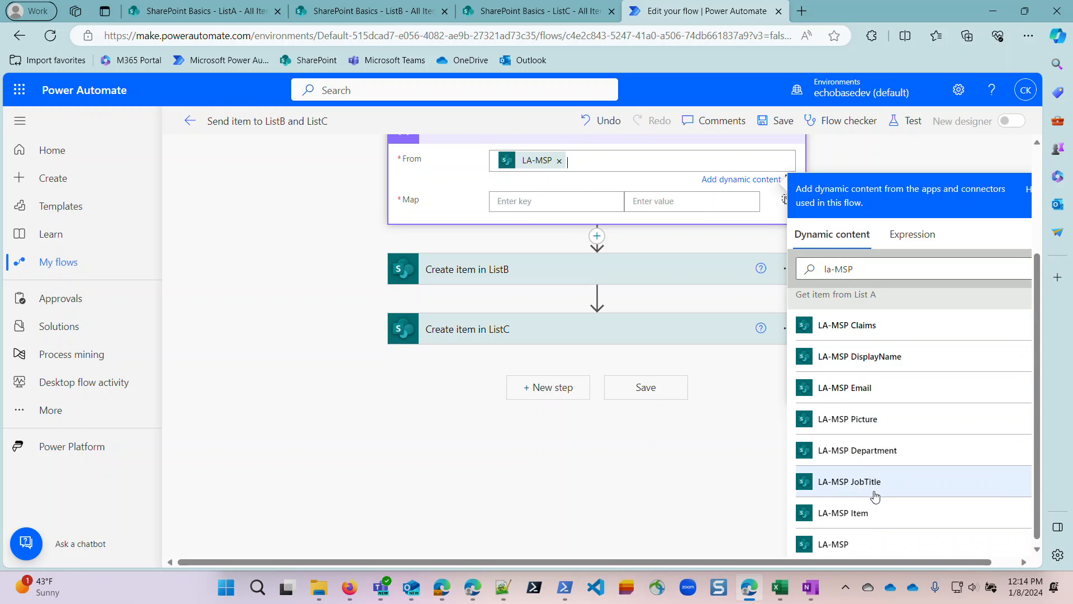
# Map a Claims key to the LA-MSP Claims value in Select MSP.
pyautogui.click(529, 201)
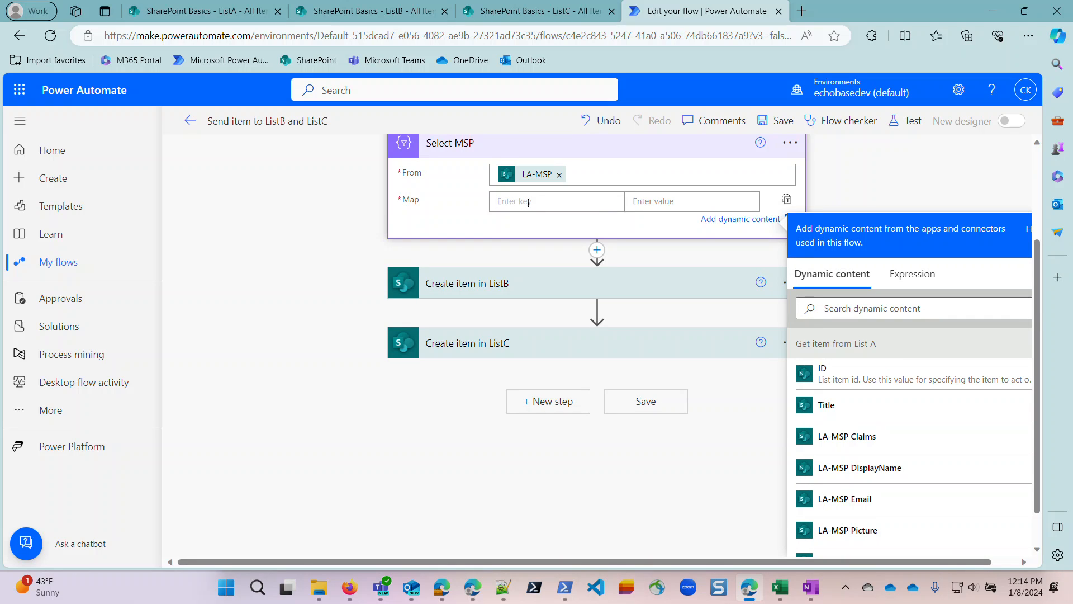
pyautogui.write('Claimn')
pyautogui.click(678, 201)
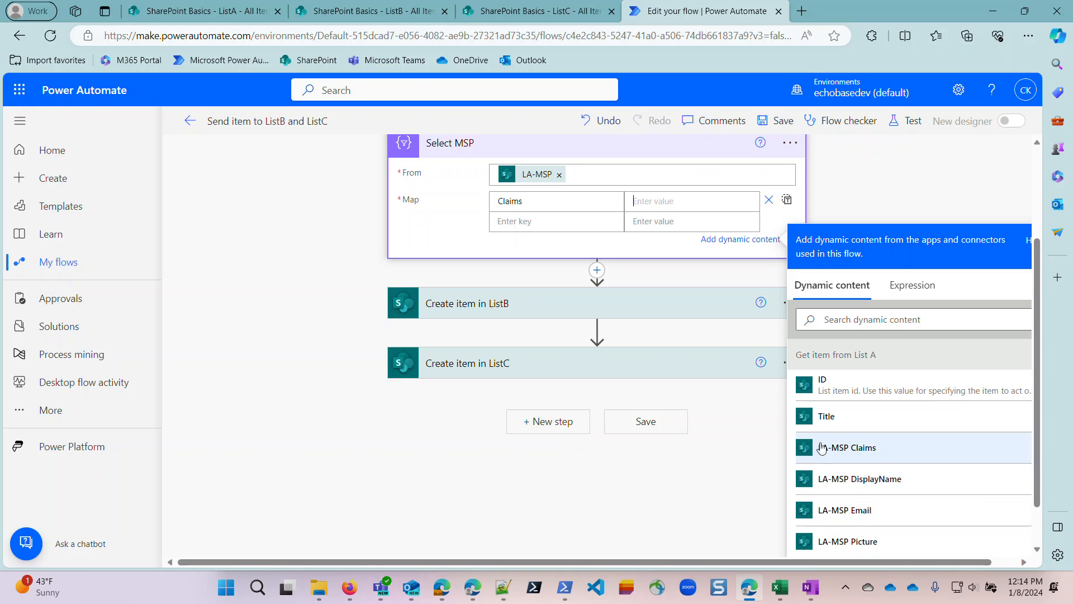
pyautogui.click(857, 453)
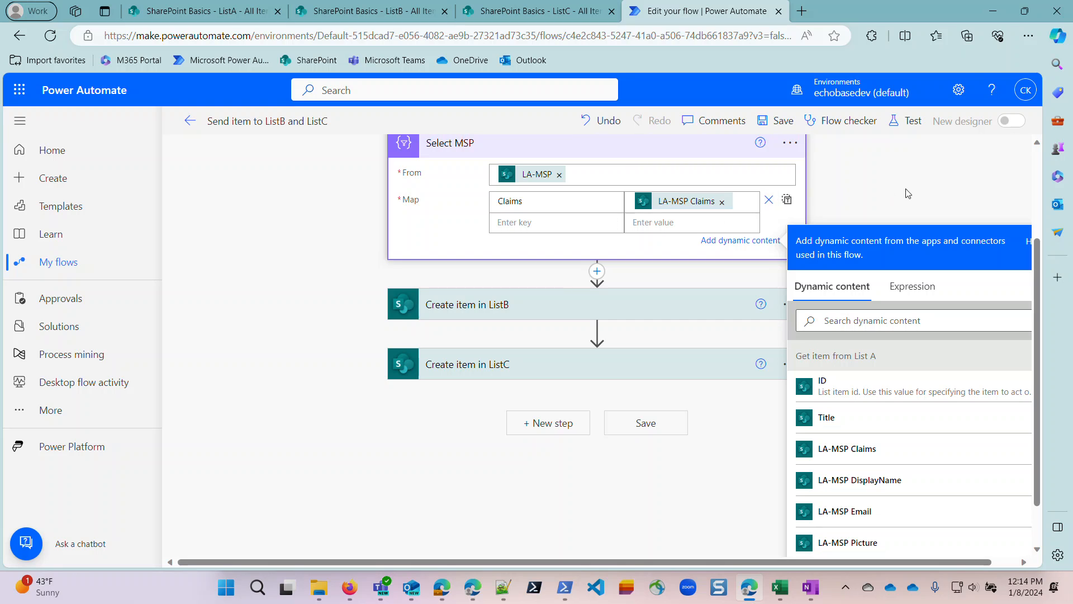
# Save the flow with the configured Select MSP action.
pyautogui.click(246, 9)
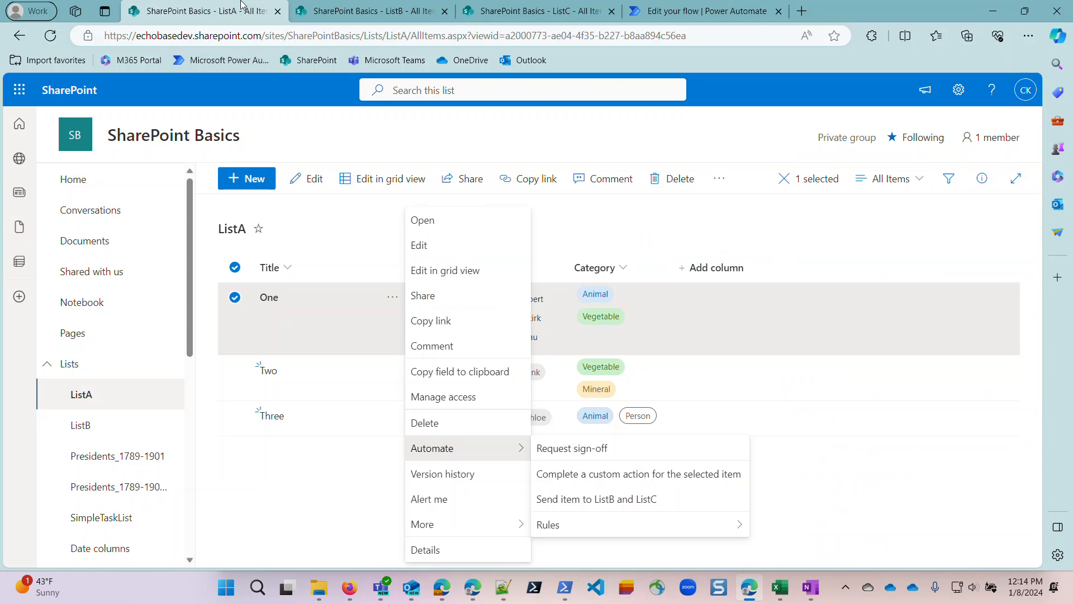
pyautogui.click(698, 11)
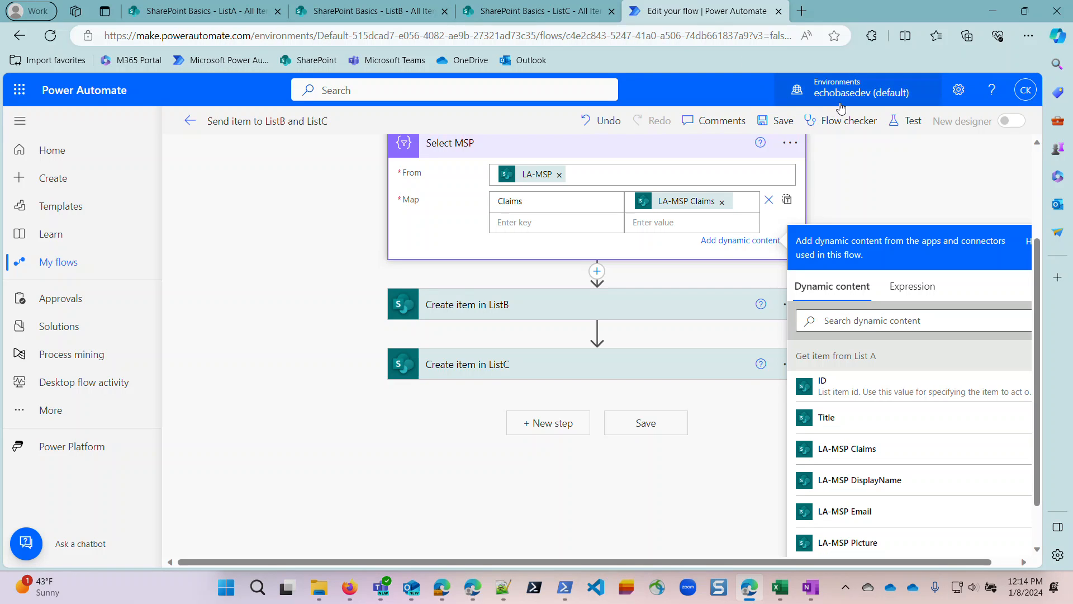
pyautogui.click(770, 121)
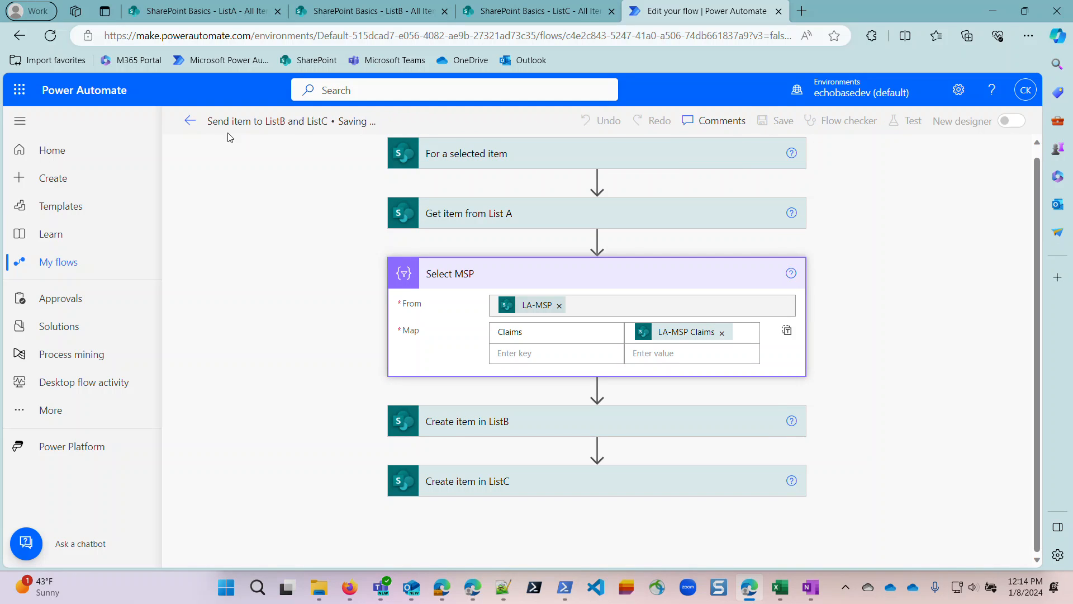
# Run the Send item to ListB and ListC flow on item One in ListA.
pyautogui.click(190, 12)
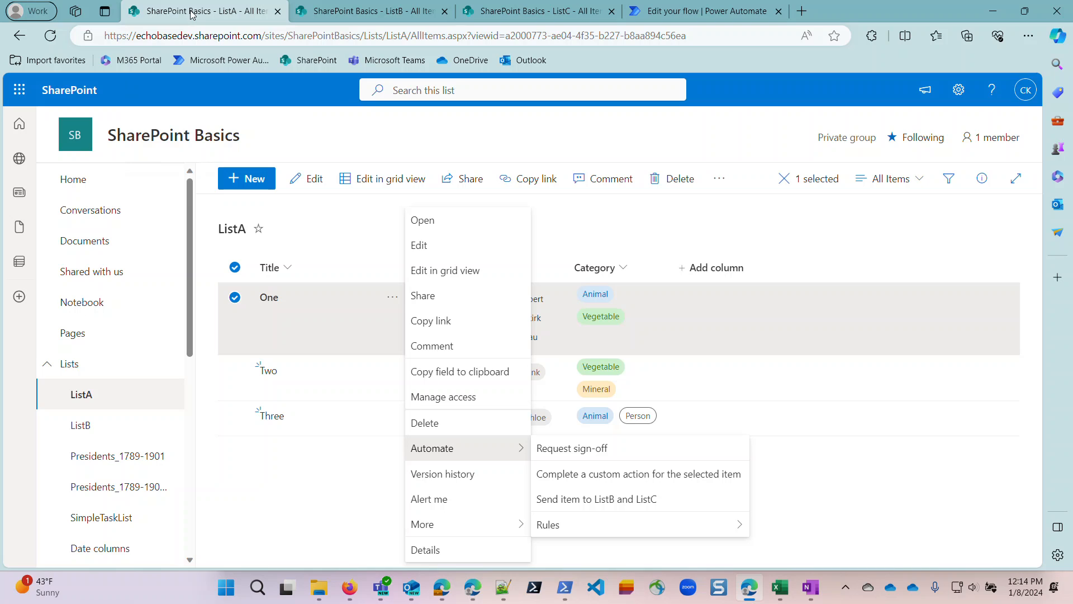
pyautogui.moveTo(459, 457)
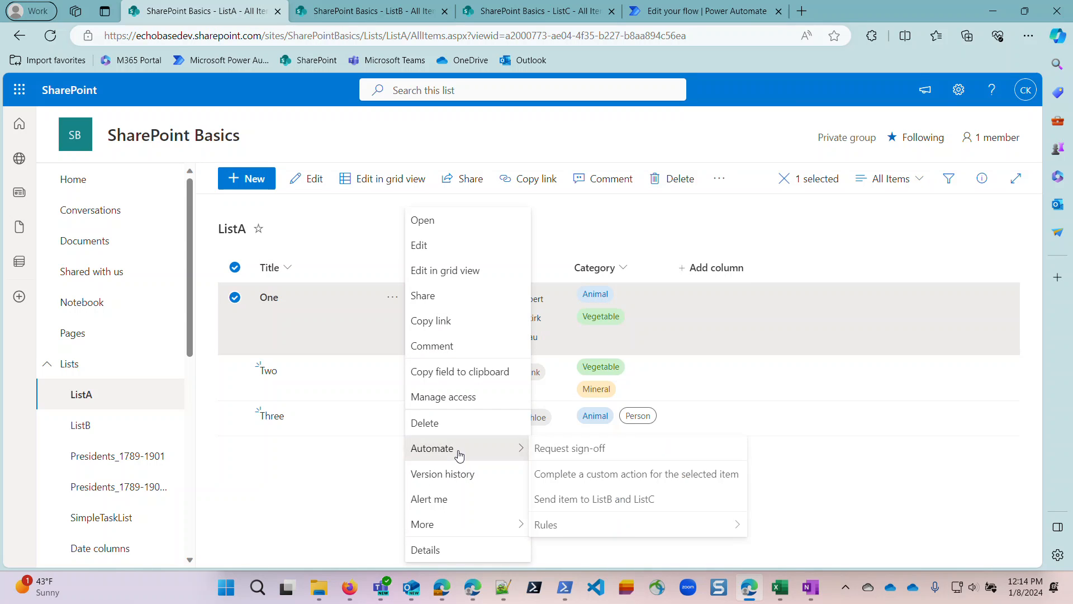
pyautogui.click(604, 499)
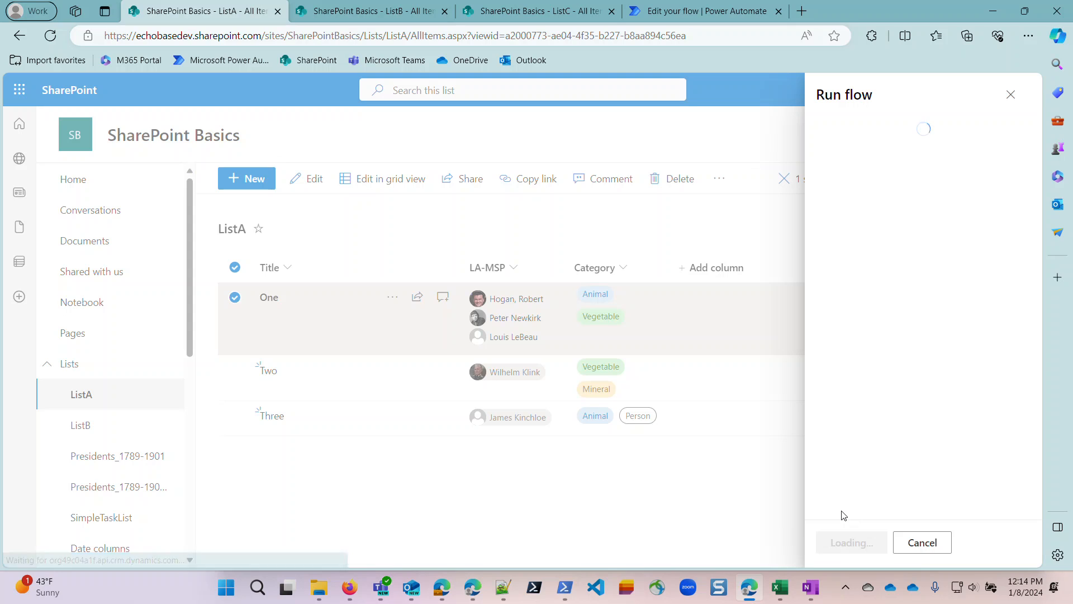
pyautogui.click(858, 543)
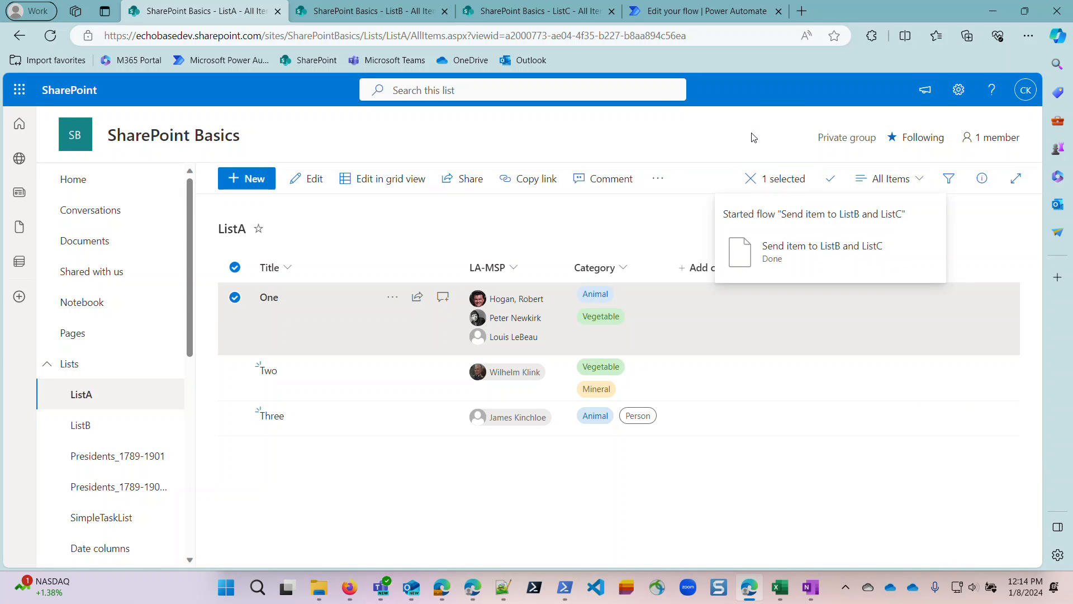
# Switch back to Power Automate and open the flow's latest run from its 28-day run history.
pyautogui.click(685, 9)
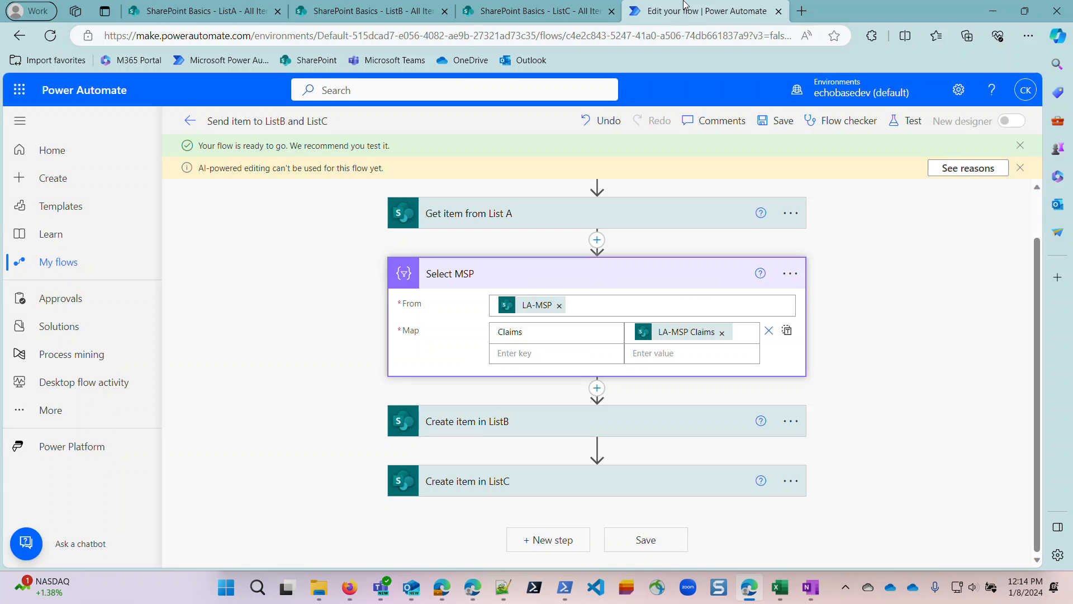
pyautogui.click(201, 128)
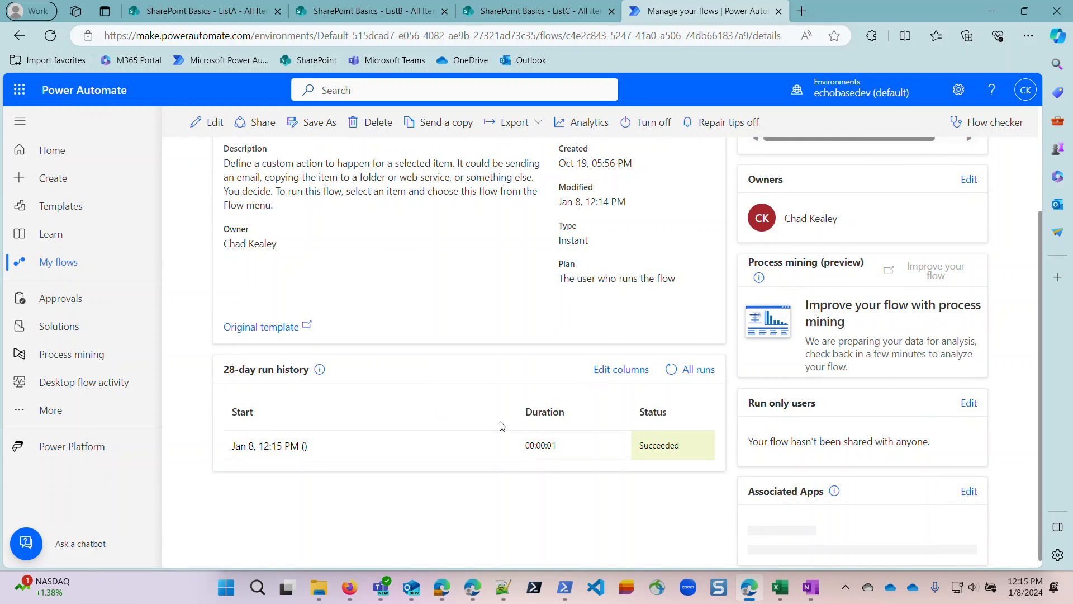
pyautogui.click(276, 445)
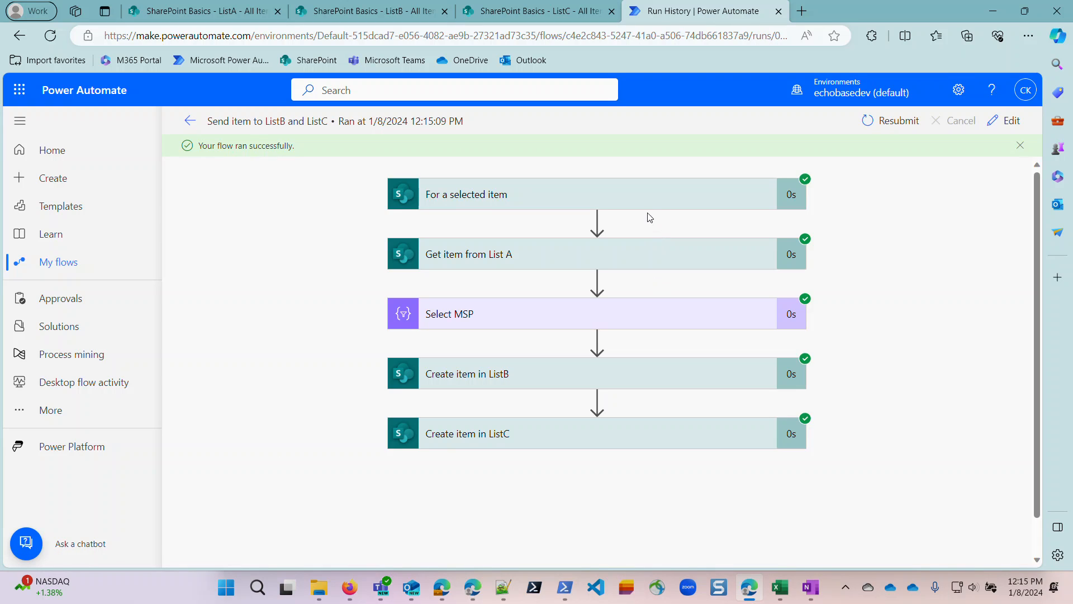
# Examine the LA-MSP array in the outputs of Get item from List A, especially the first person's Claims value.
pyautogui.click(613, 251)
pyautogui.scroll(-4, 612, 416)
pyautogui.scroll(-5, 546, 338)
pyautogui.scroll(-1, 568, 330)
pyautogui.scroll(2, 568, 331)
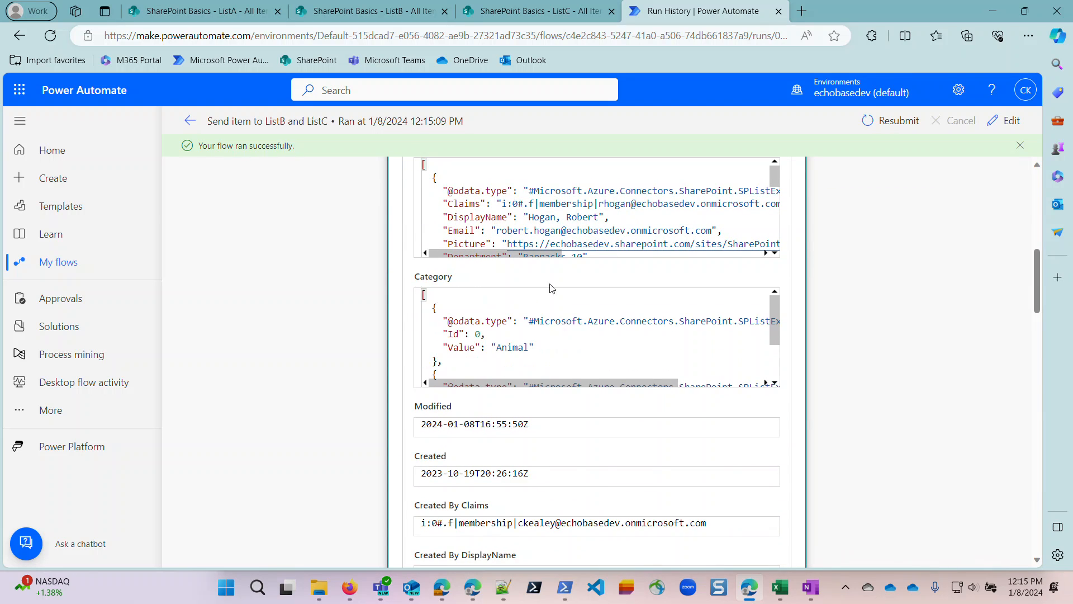
pyautogui.scroll(1, 793, 286)
pyautogui.scroll(-1, 611, 264)
pyautogui.scroll(1, 452, 242)
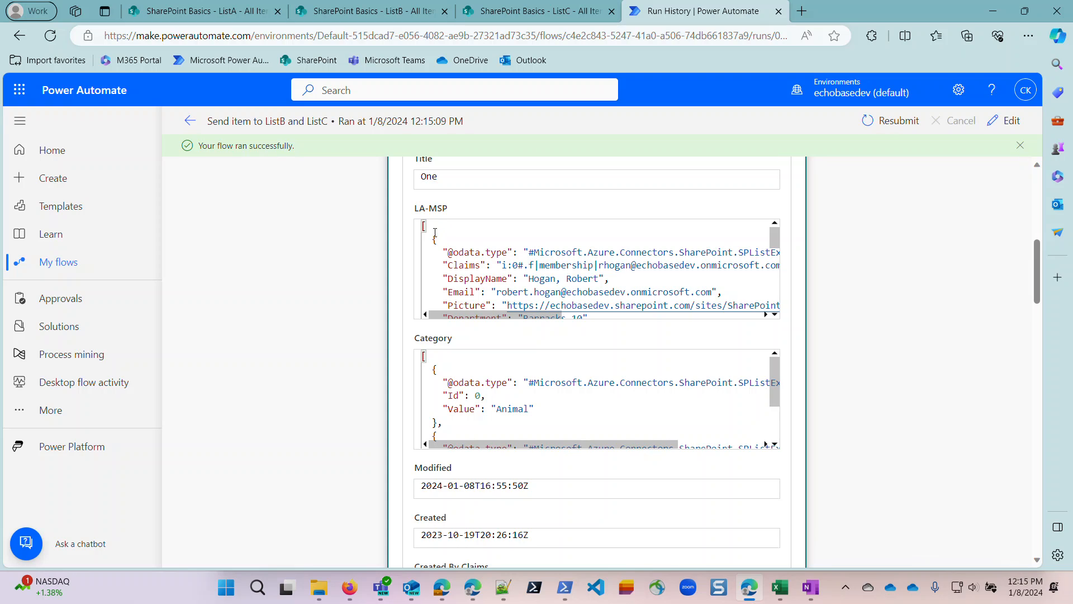
pyautogui.scroll(-1, 481, 240)
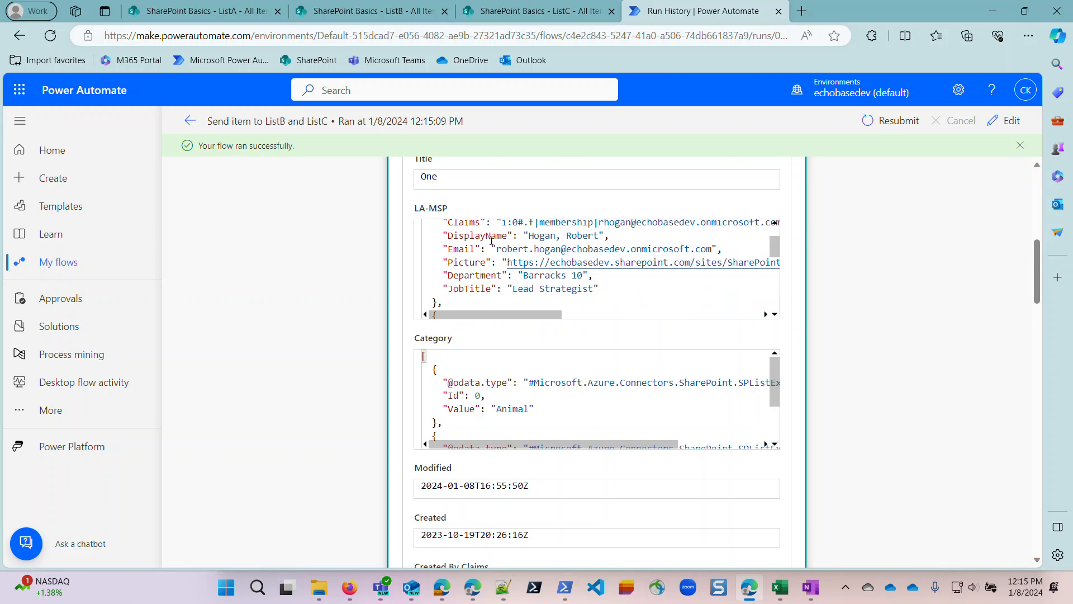
pyautogui.scroll(1, 512, 270)
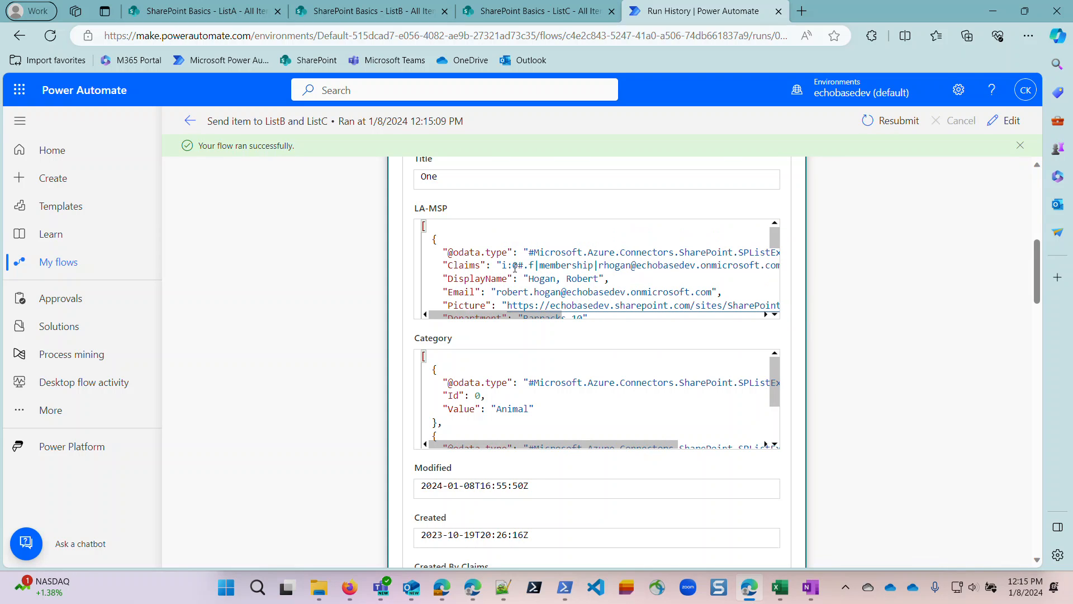
pyautogui.moveTo(498, 265); pyautogui.dragTo(780, 270)
pyautogui.click(866, 348)
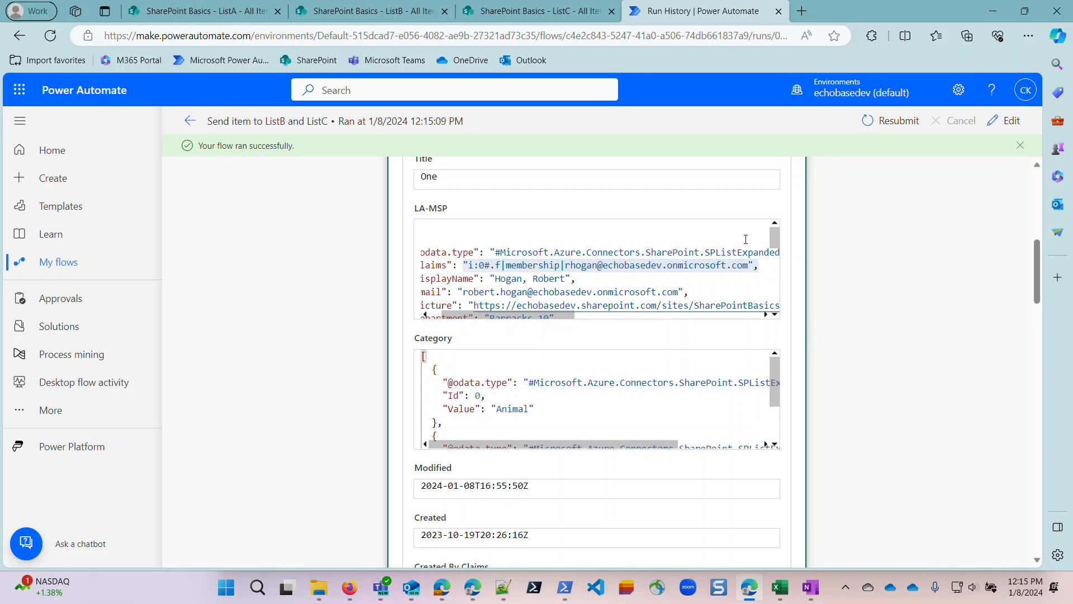
pyautogui.scroll(7, 989, 279)
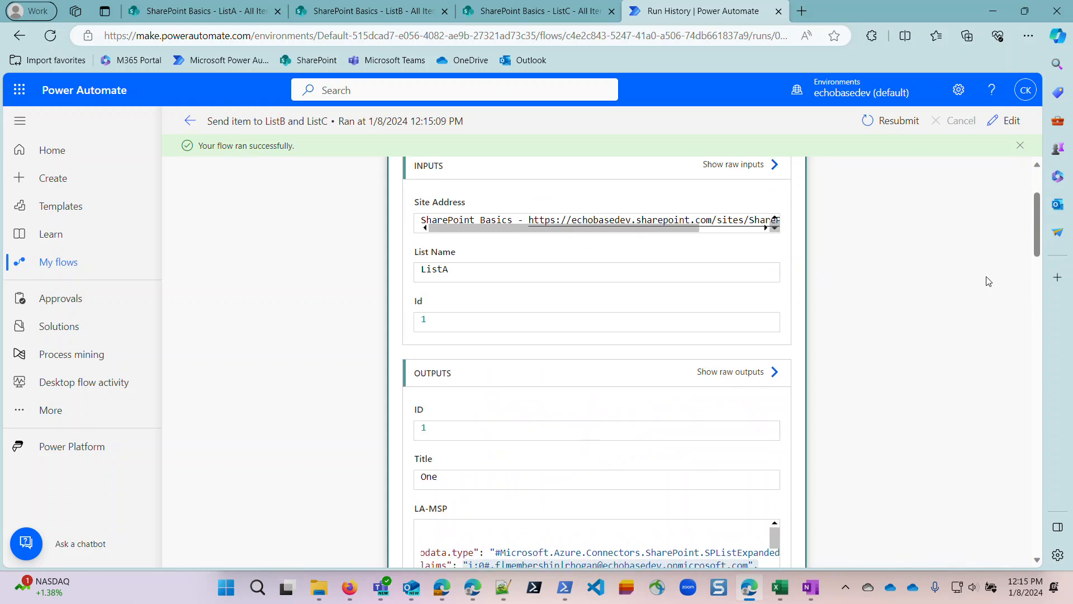
pyautogui.click(647, 259)
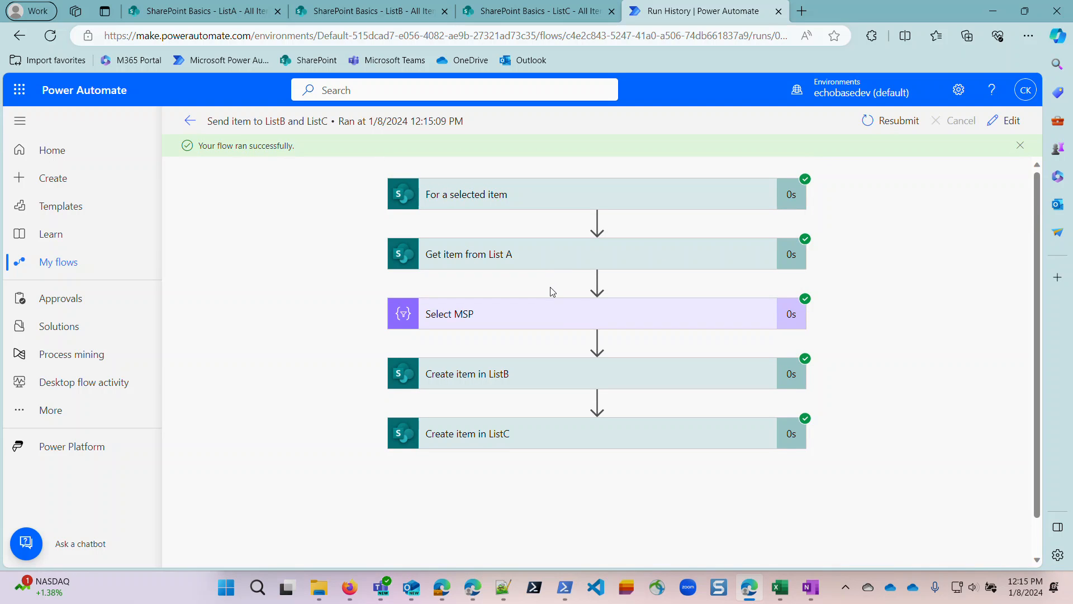
# Compare the Claims entries in the Select MSP output with the LB-MSP input of Create item in ListB.
pyautogui.click(561, 322)
pyautogui.scroll(-3, 502, 413)
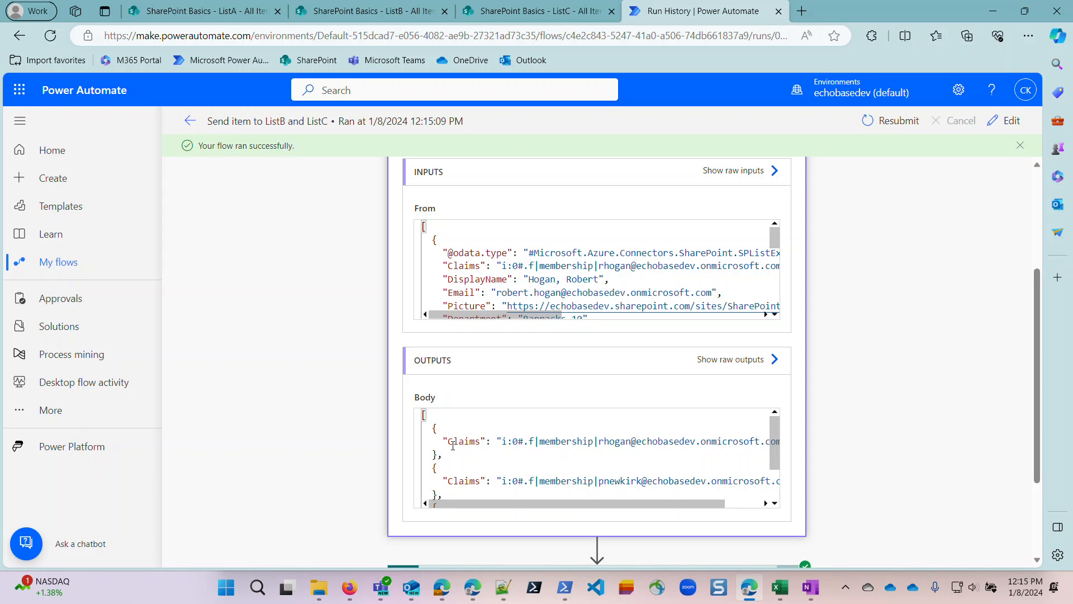
pyautogui.moveTo(465, 441); pyautogui.dragTo(668, 449)
pyautogui.scroll(-2, 857, 404)
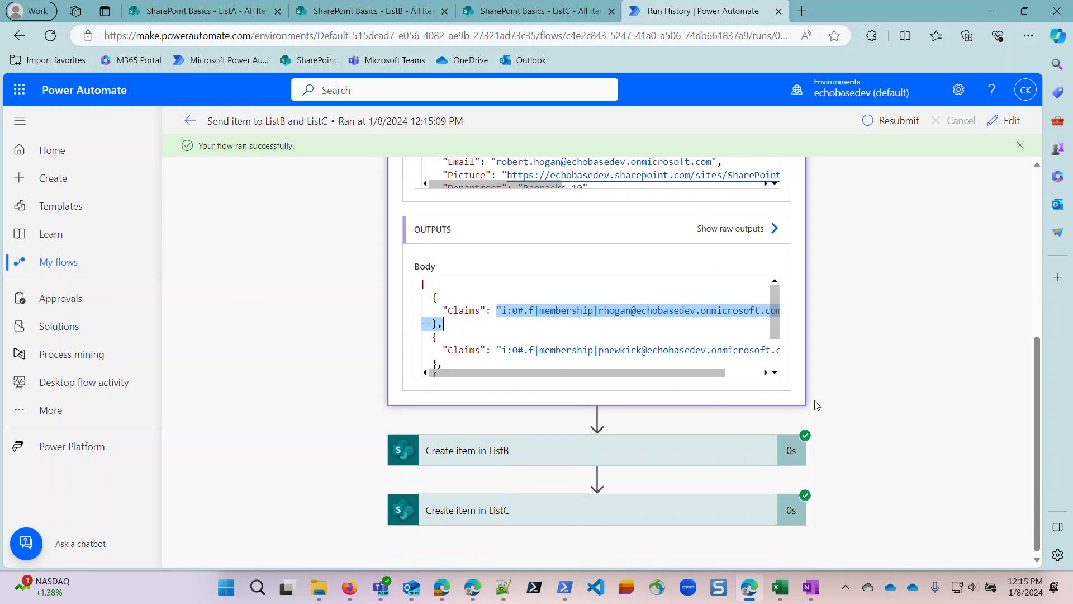
pyautogui.scroll(-4, 661, 438)
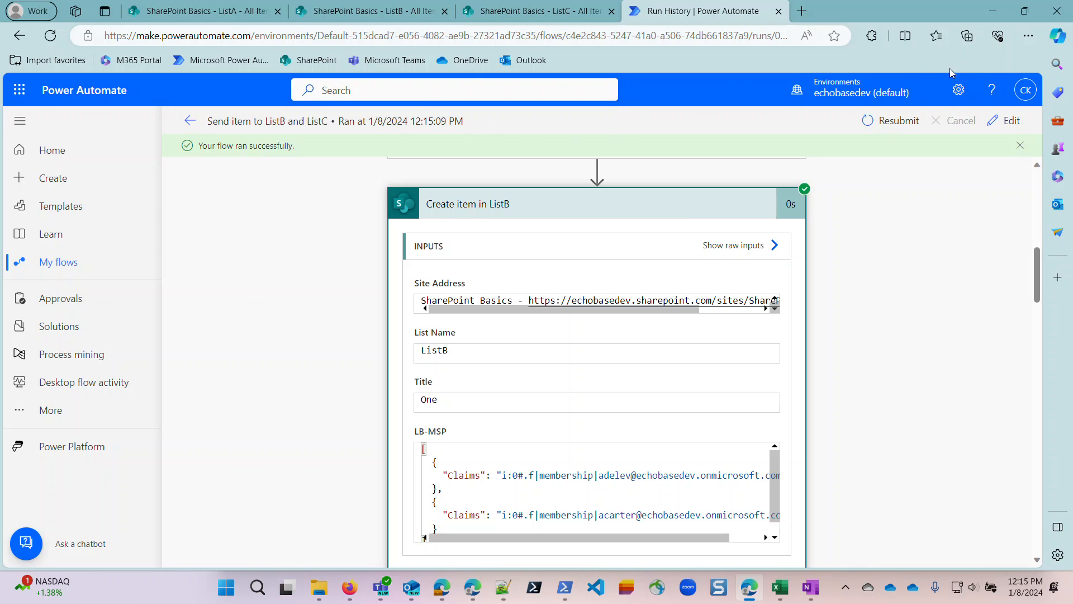
# In the flow editor, remove both people from LB-MSP in Create item in ListB and switch the field to entire-array input.
pyautogui.click(1006, 121)
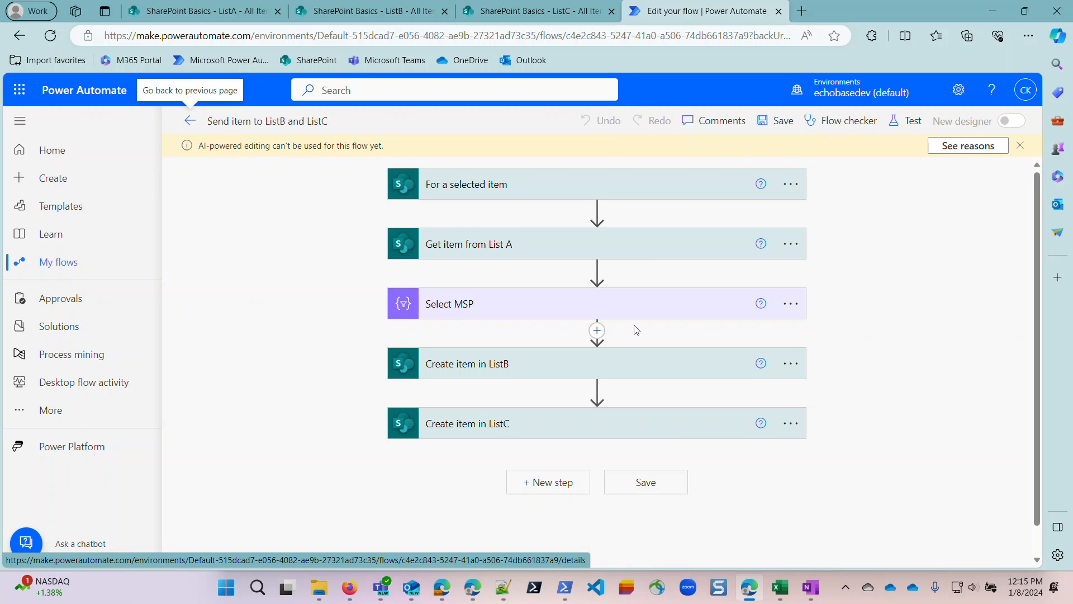
pyautogui.click(659, 366)
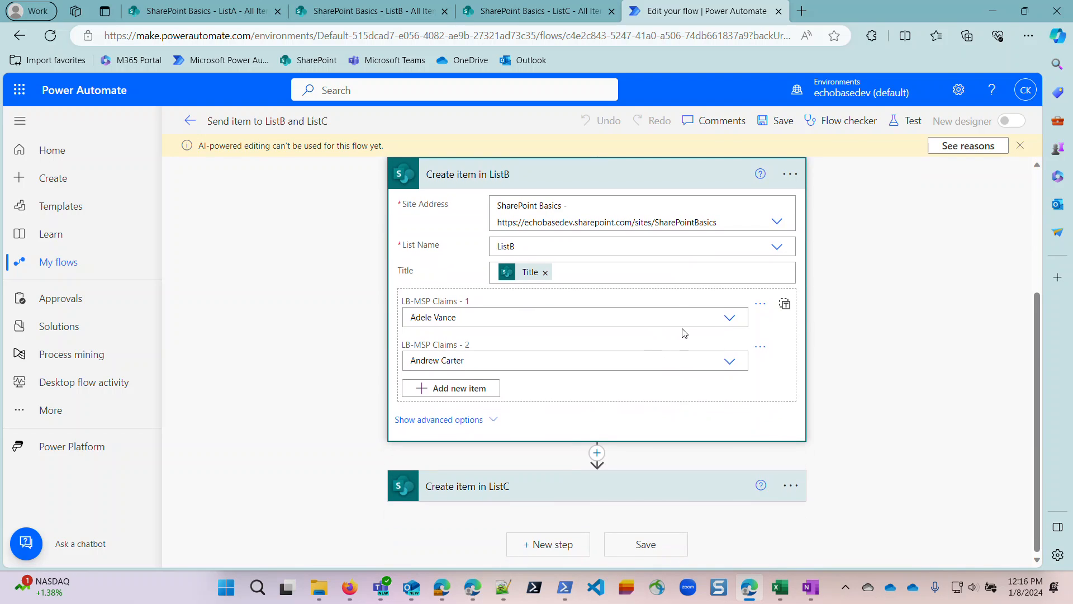
pyautogui.click(760, 303)
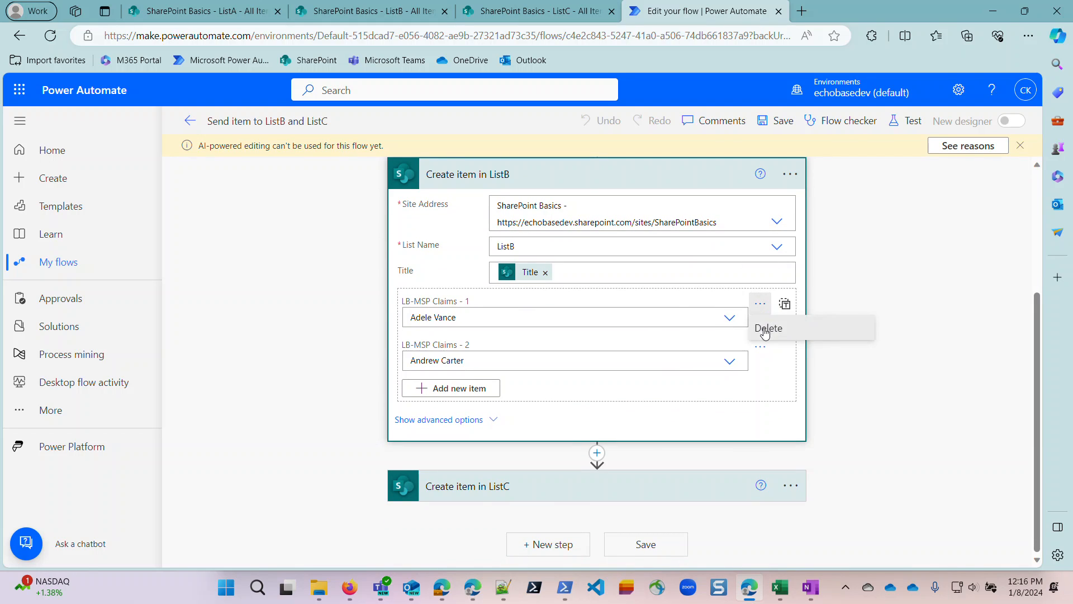
pyautogui.click(765, 330)
pyautogui.click(704, 360)
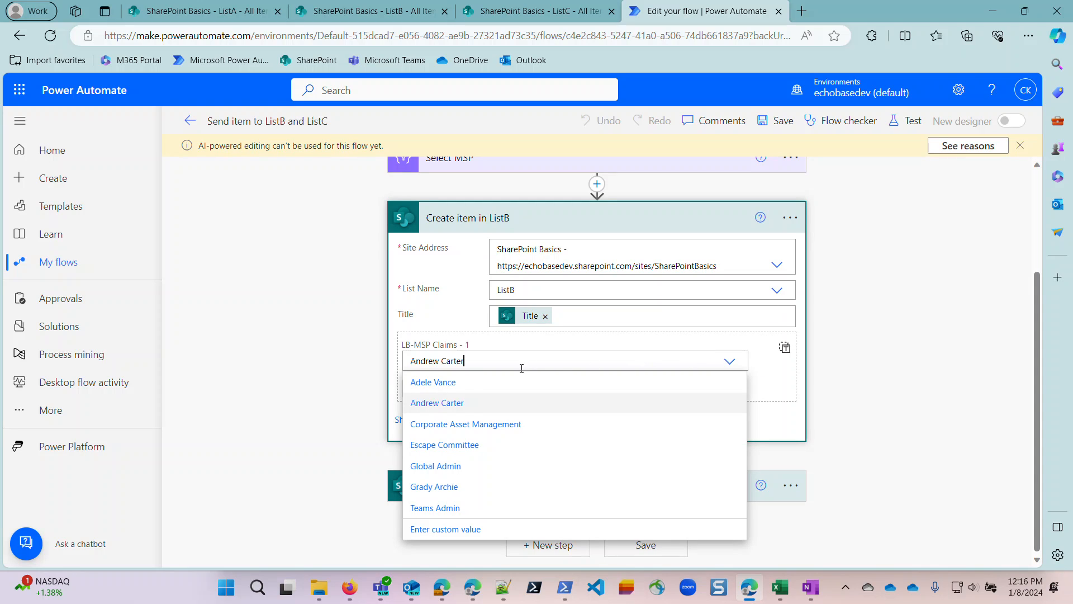
pyautogui.tripleClick(431, 366)
pyautogui.press('BackSpace')
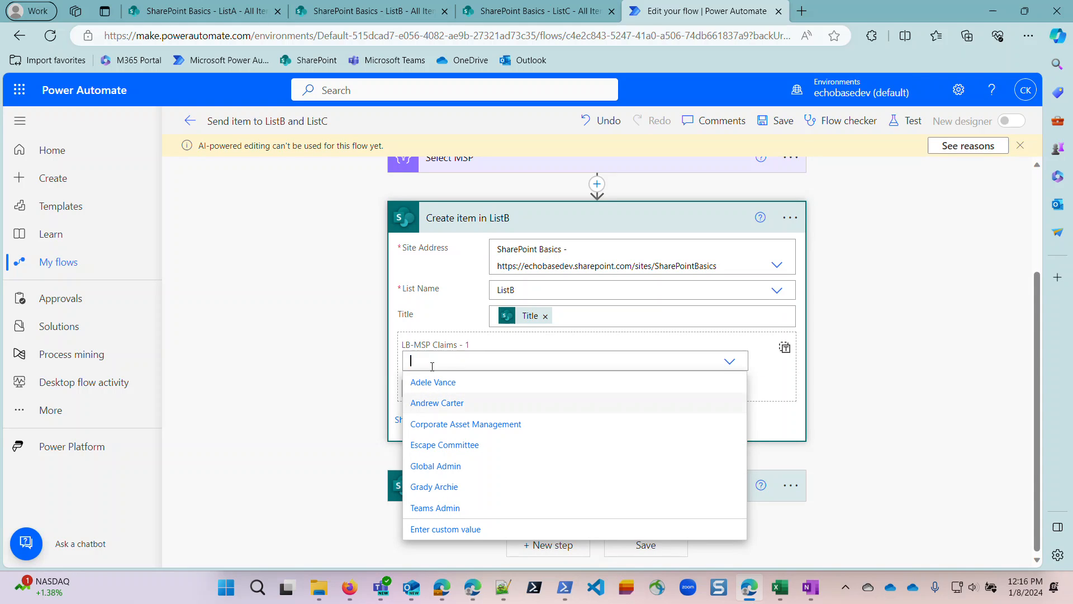
pyautogui.click(785, 349)
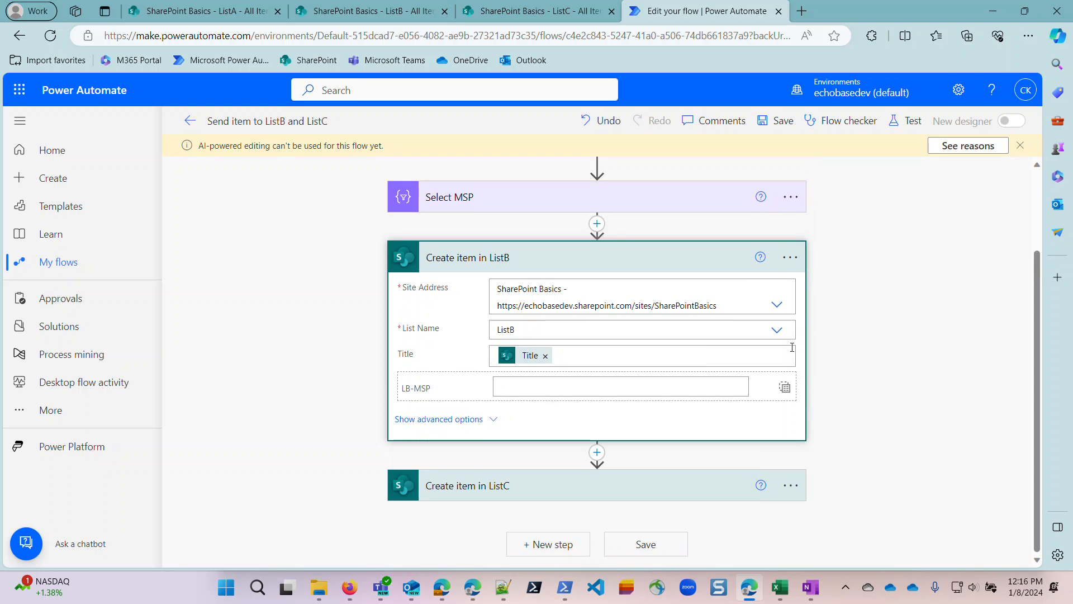
# Set LB-MSP in Create item in ListB to the Output of Select MSP.
pyautogui.click(785, 385)
pyautogui.click(783, 348)
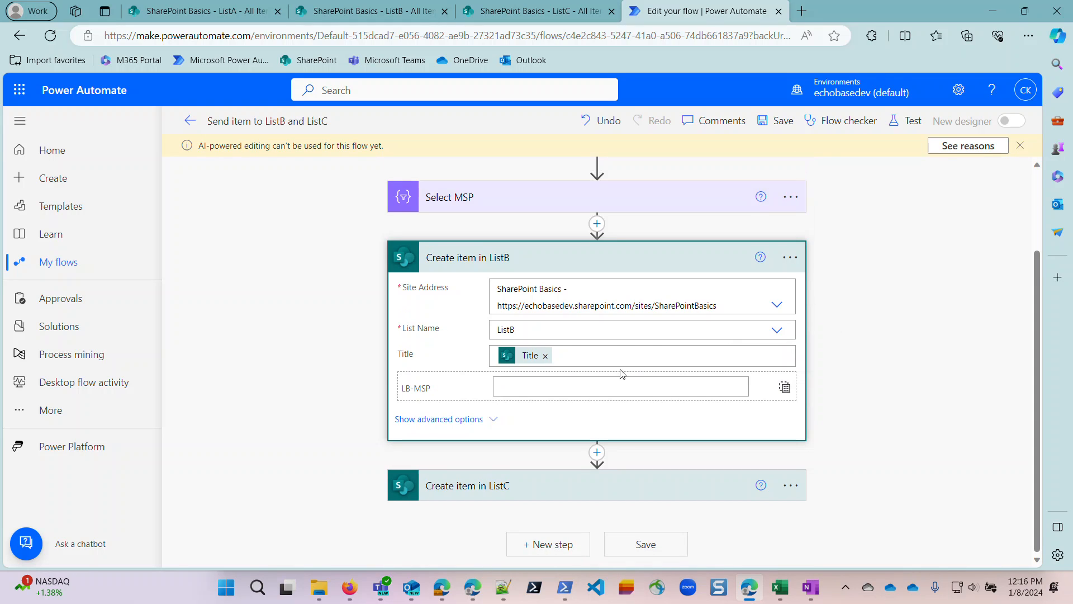
pyautogui.click(538, 389)
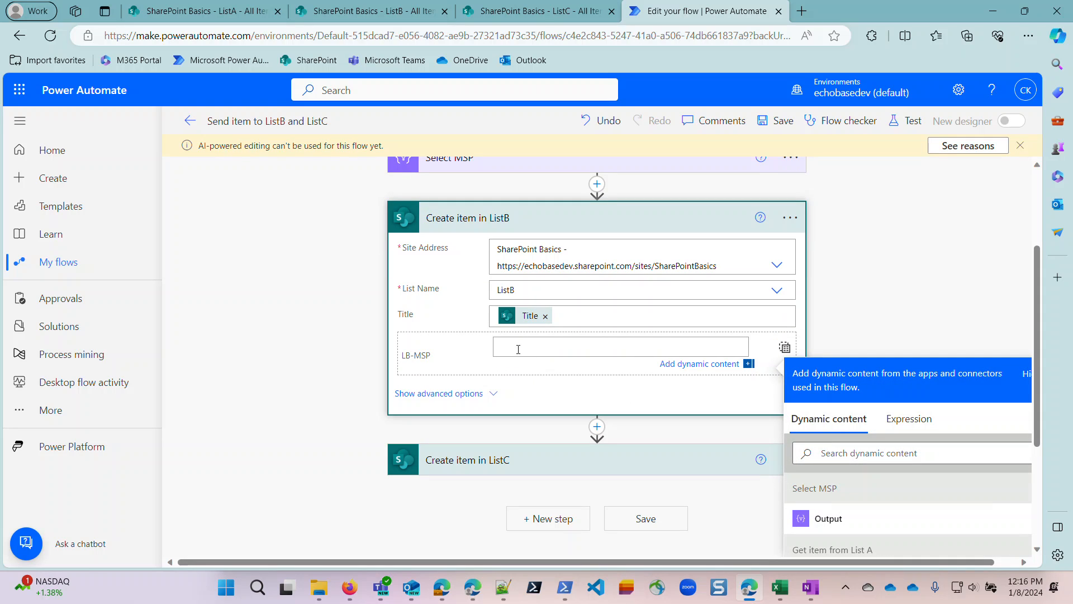
pyautogui.click(821, 518)
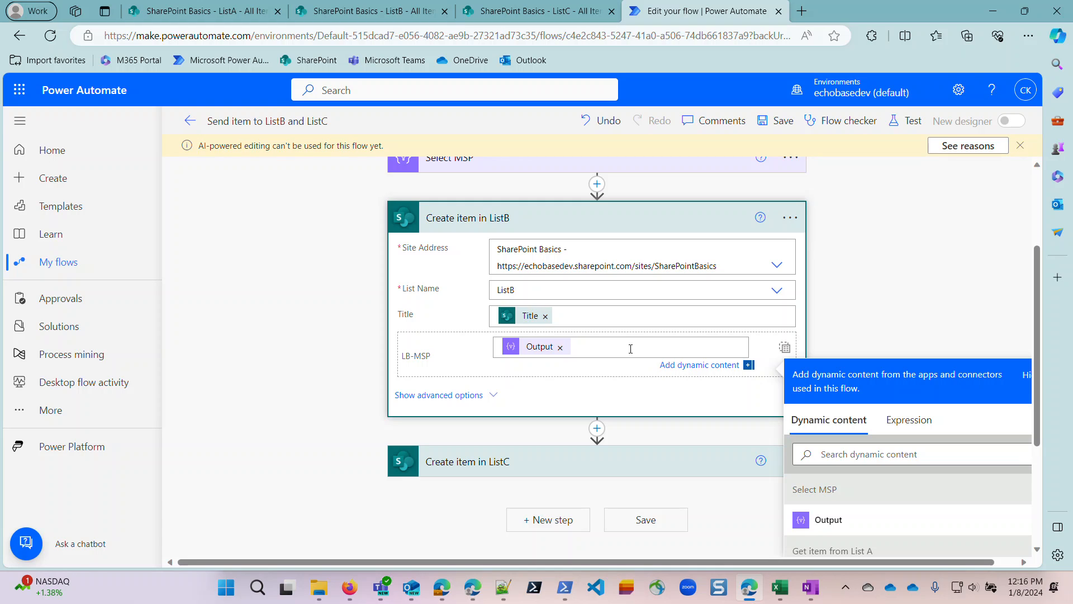
# In Create item in ListC, switch LA-MSP to entire-array input and fill it with the Output of Select MSP.
pyautogui.click(645, 454)
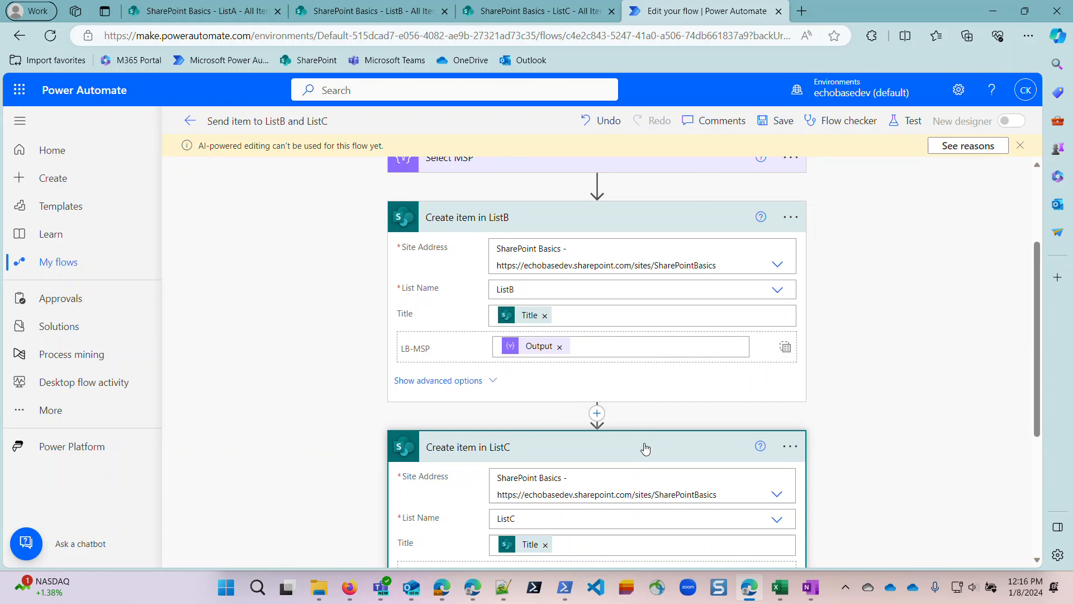
pyautogui.scroll(-3, 653, 412)
pyautogui.scroll(-1, 651, 399)
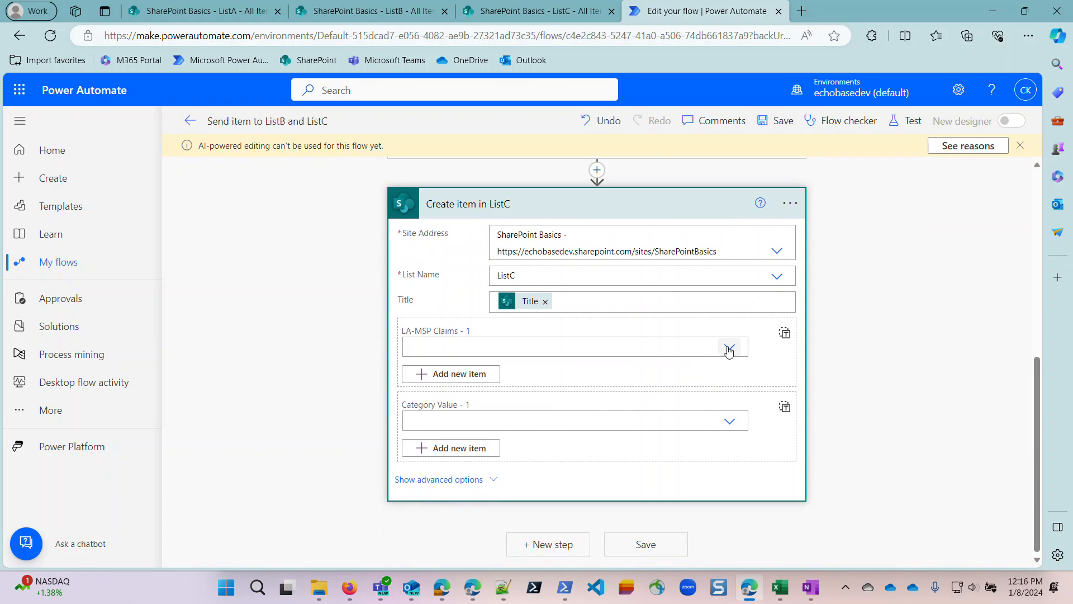
pyautogui.click(783, 334)
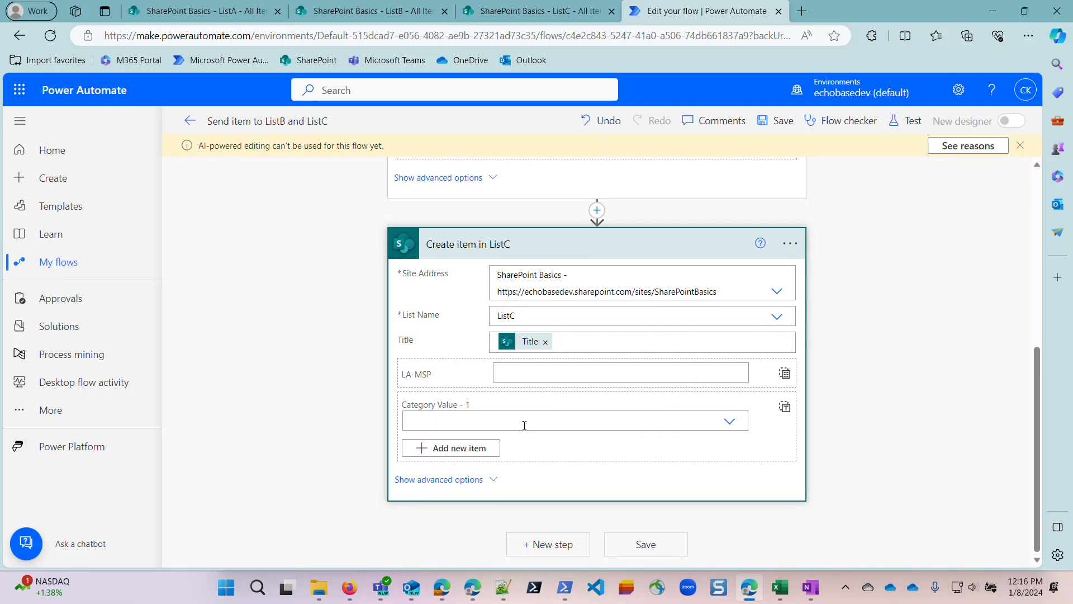
pyautogui.click(559, 375)
pyautogui.scroll(-3, 855, 458)
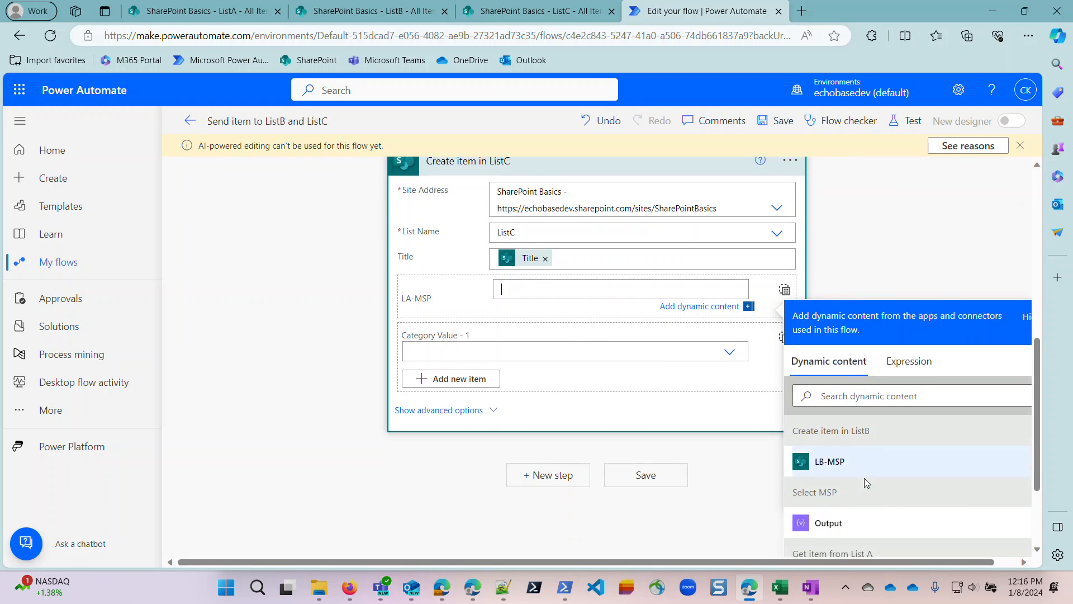
pyautogui.click(842, 436)
pyautogui.scroll(4, 615, 407)
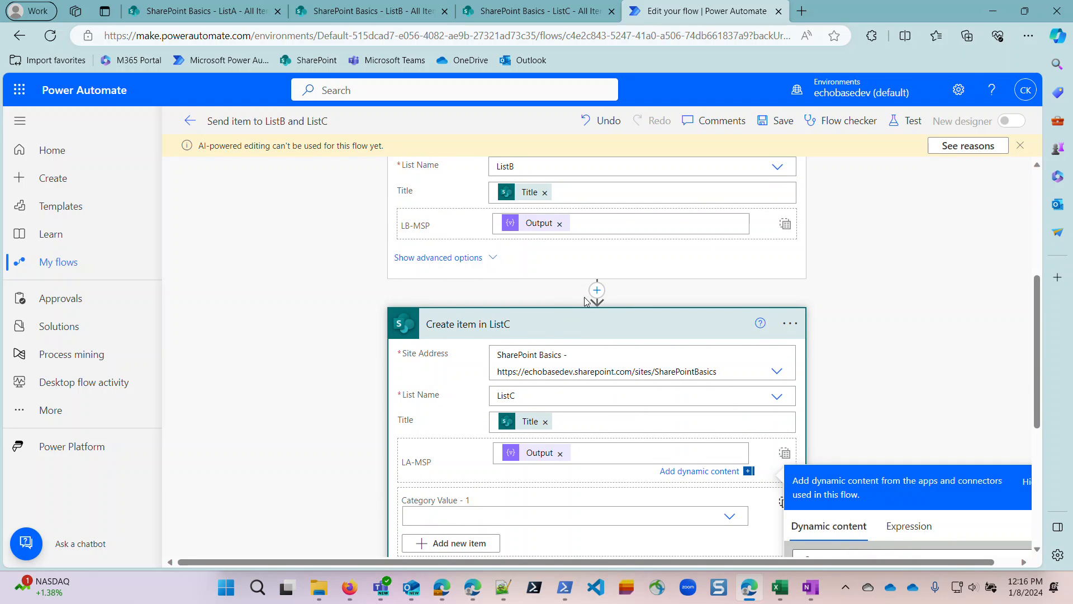
# Choose Animal and Mineral as the first two Category values in Create item in ListC and add a third empty entry.
pyautogui.scroll(-2, 586, 492)
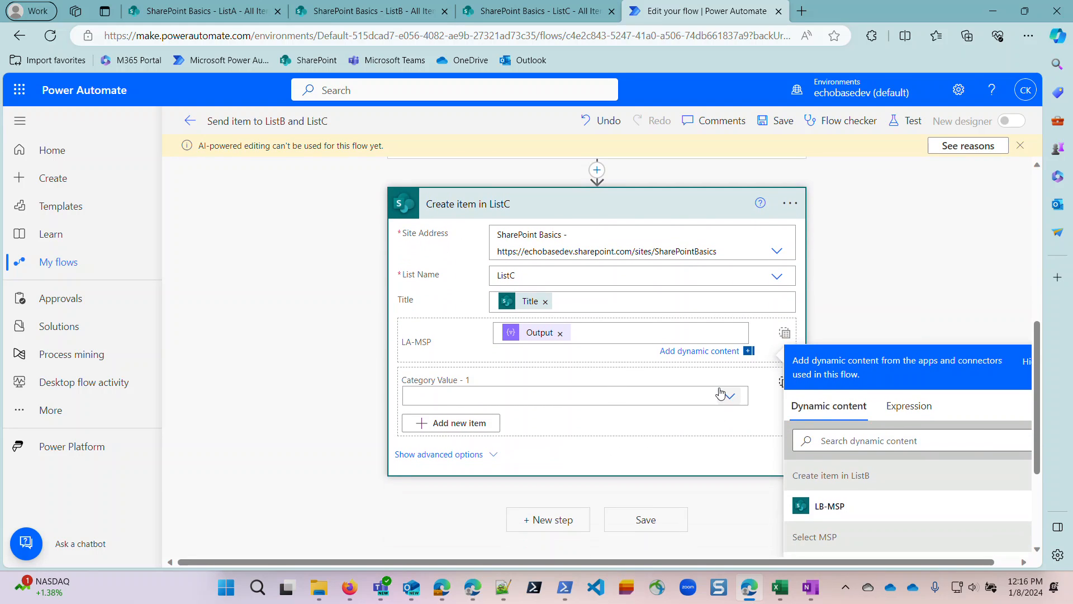
pyautogui.click(728, 397)
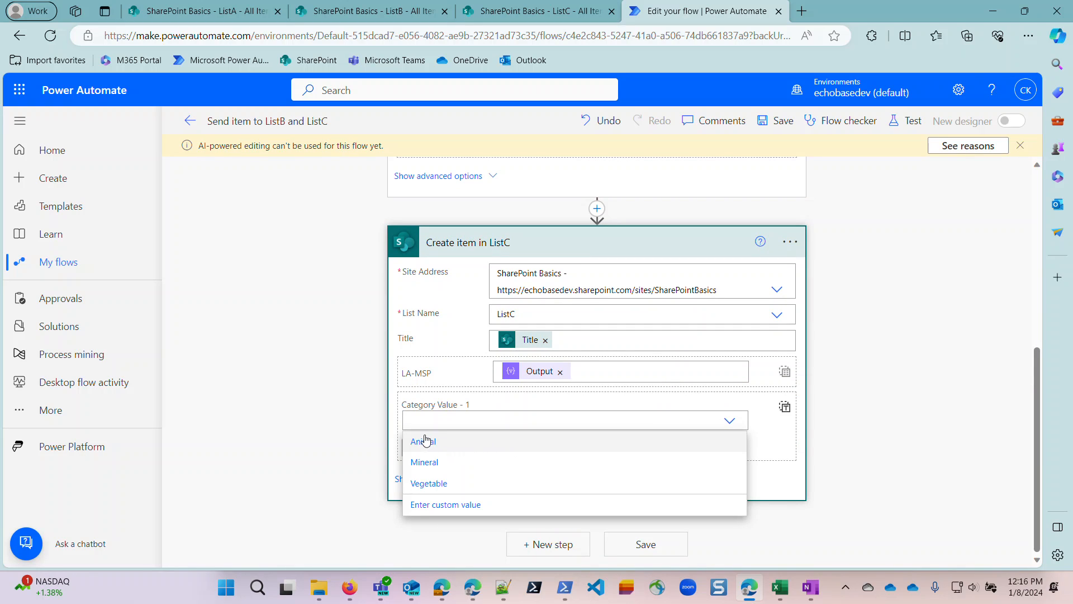
pyautogui.click(424, 442)
pyautogui.click(488, 450)
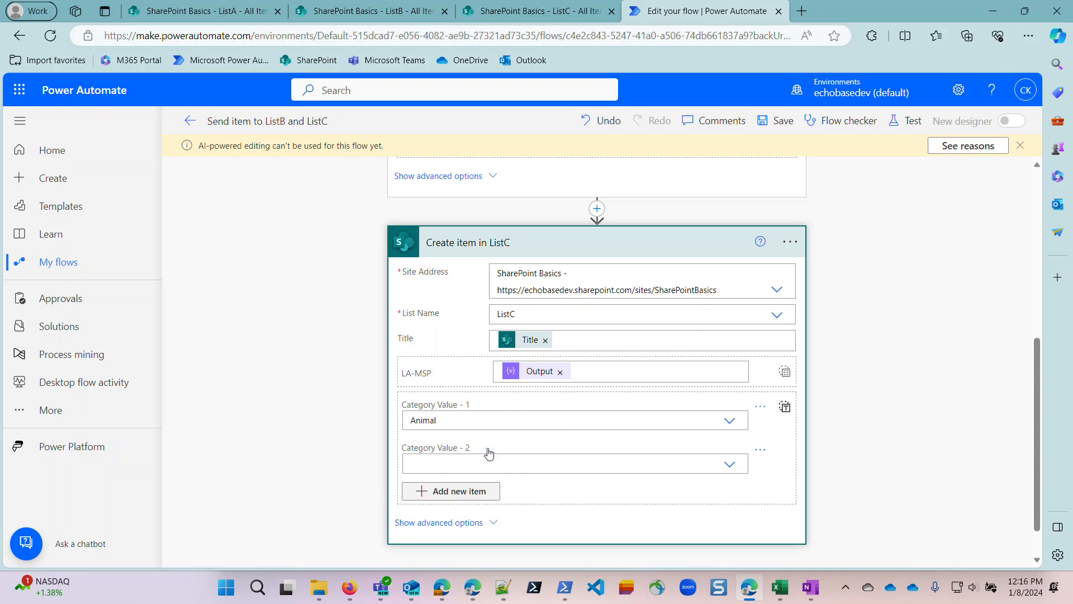
pyautogui.click(729, 464)
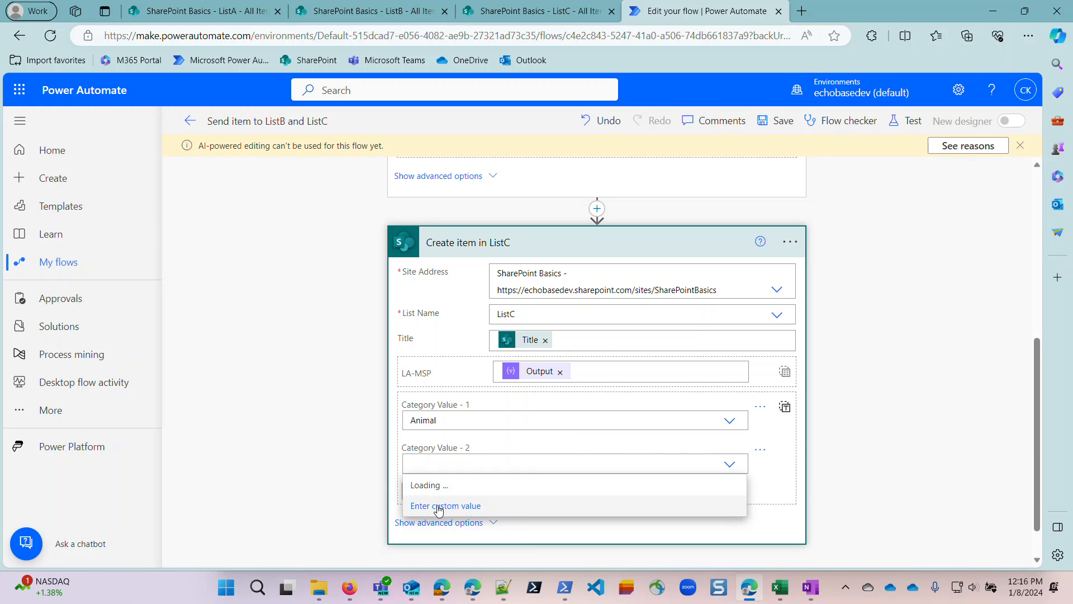
pyautogui.click(441, 508)
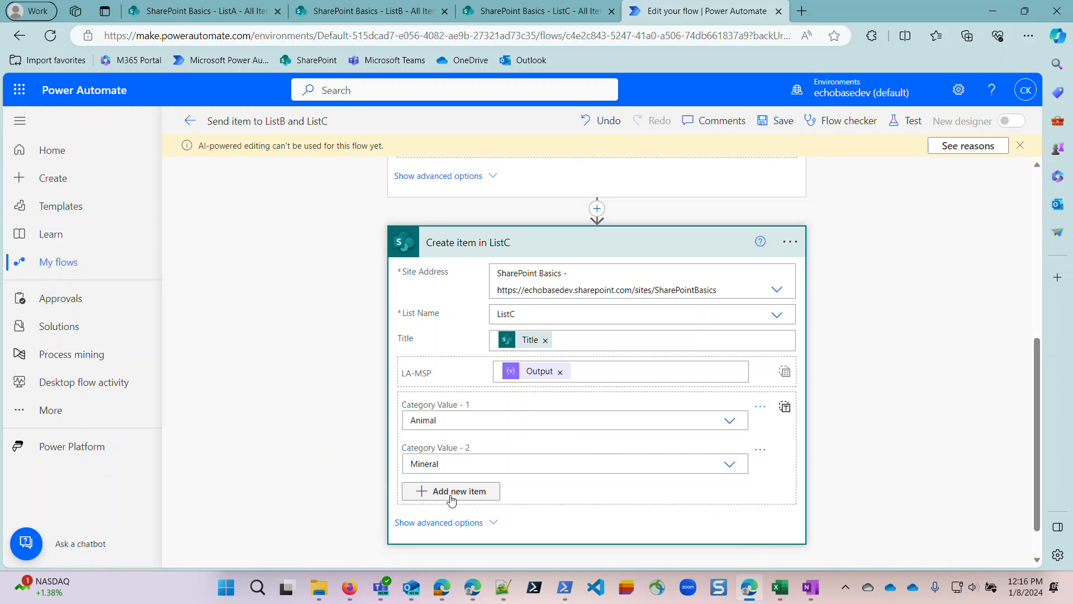
pyautogui.click(451, 498)
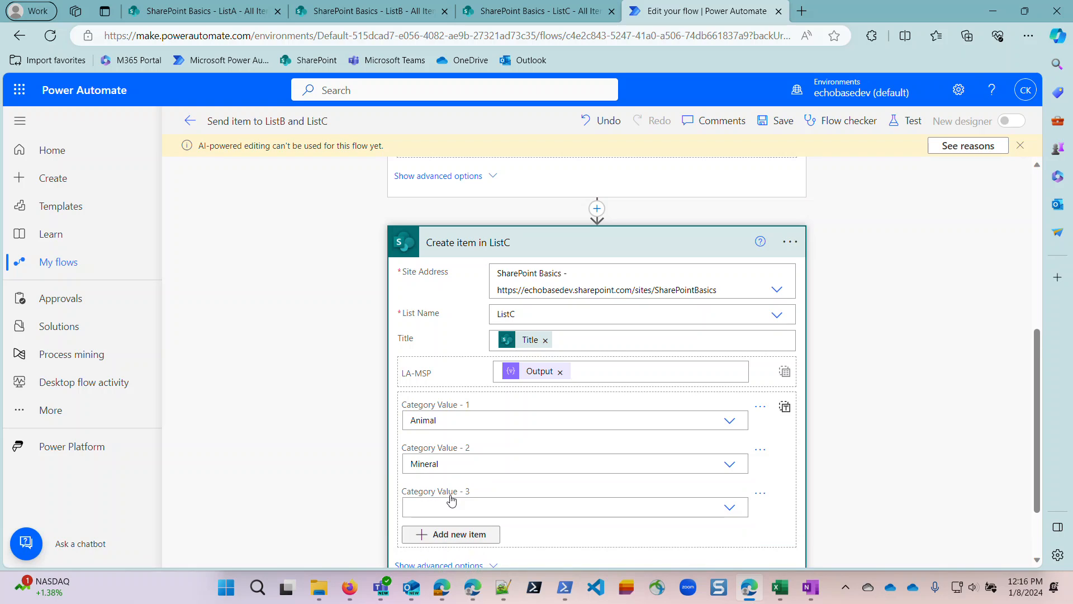
# Switch Category in Create item in ListC to entire-array input and examine the key-value structure of its first entry.
pyautogui.click(785, 409)
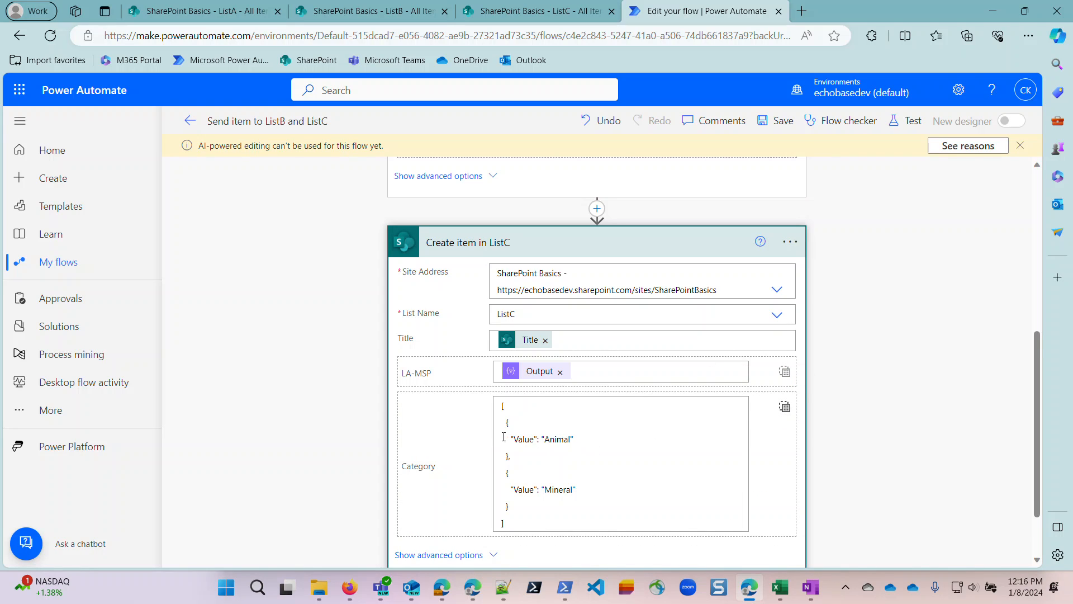
pyautogui.moveTo(511, 440); pyautogui.dragTo(576, 440)
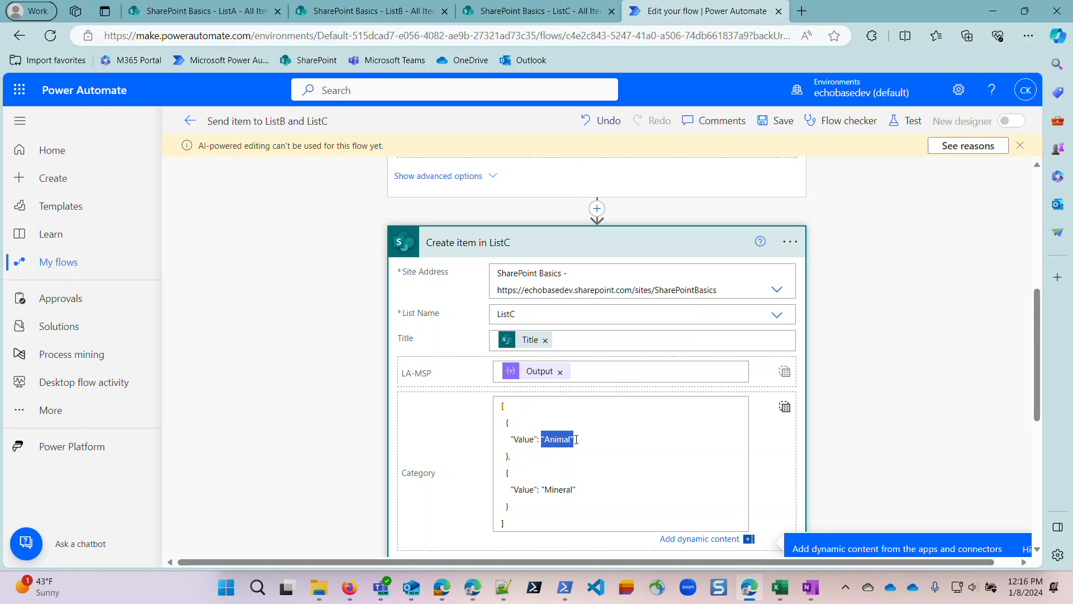
pyautogui.scroll(2, 583, 444)
pyautogui.scroll(-2, 590, 441)
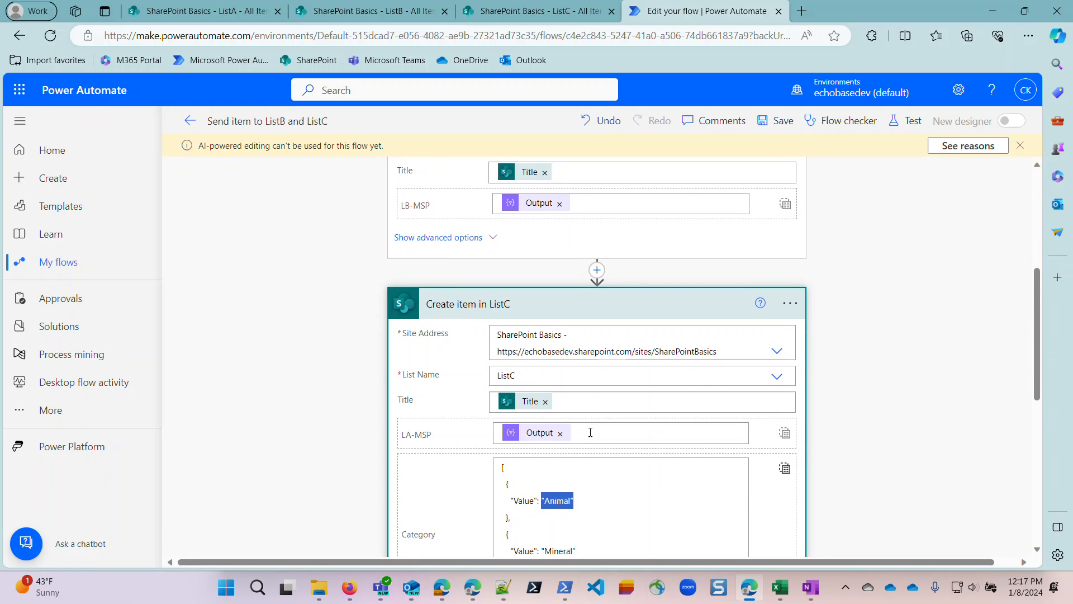
# Insert a Data Operation Select action between Create item in ListB and Create item in ListC.
pyautogui.scroll(3, 592, 429)
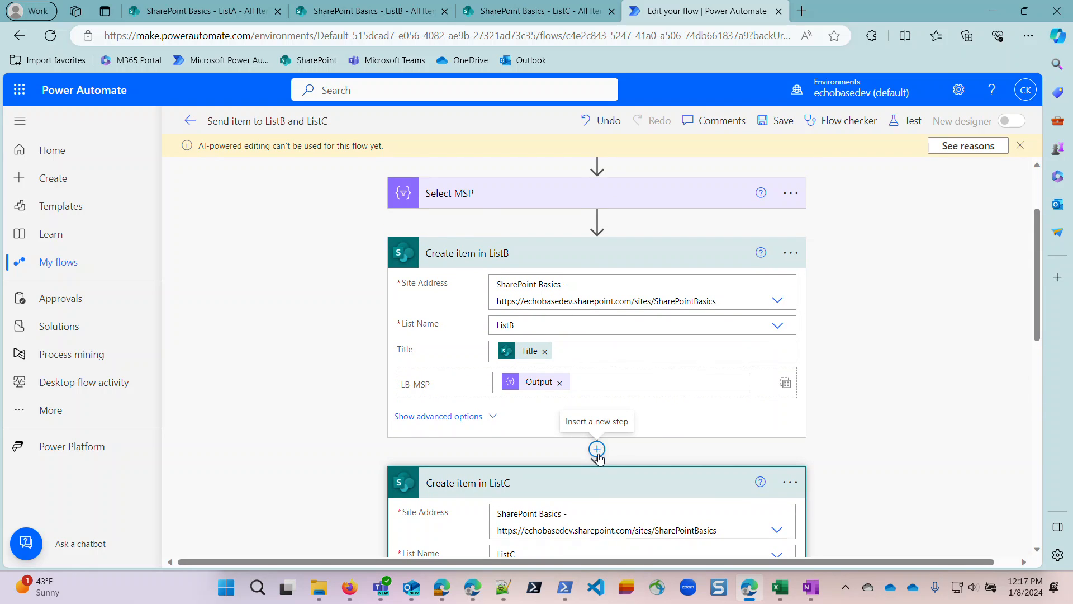
pyautogui.click(597, 451)
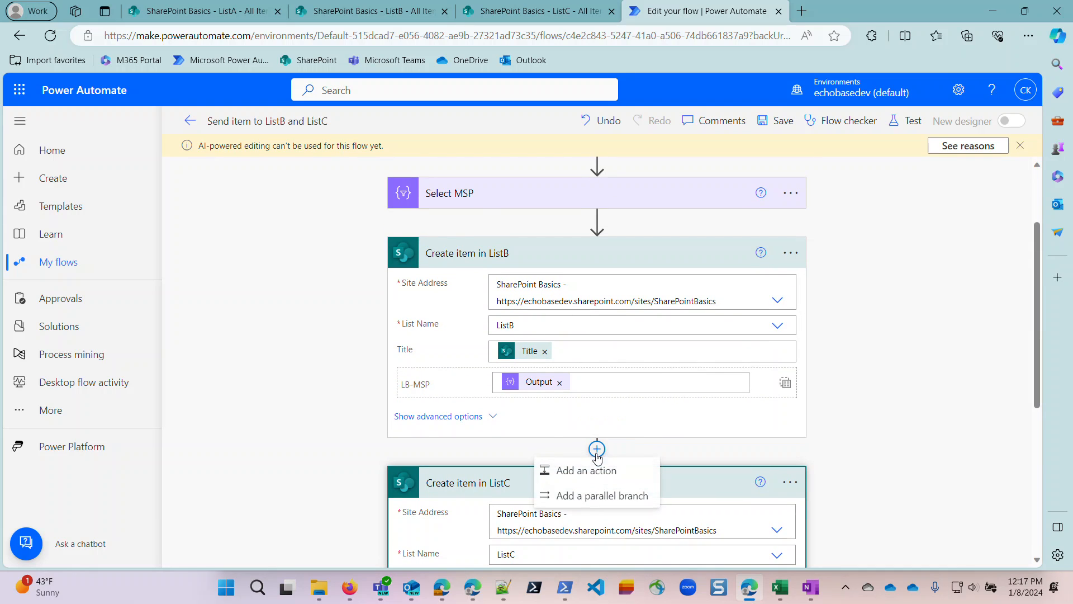
pyautogui.click(583, 472)
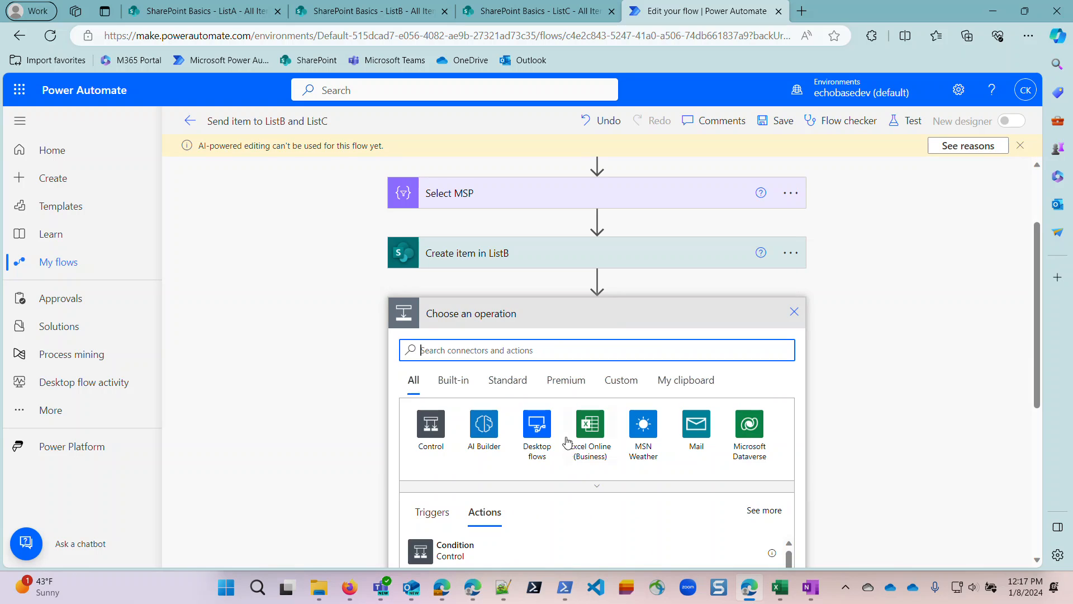
pyautogui.write('select')
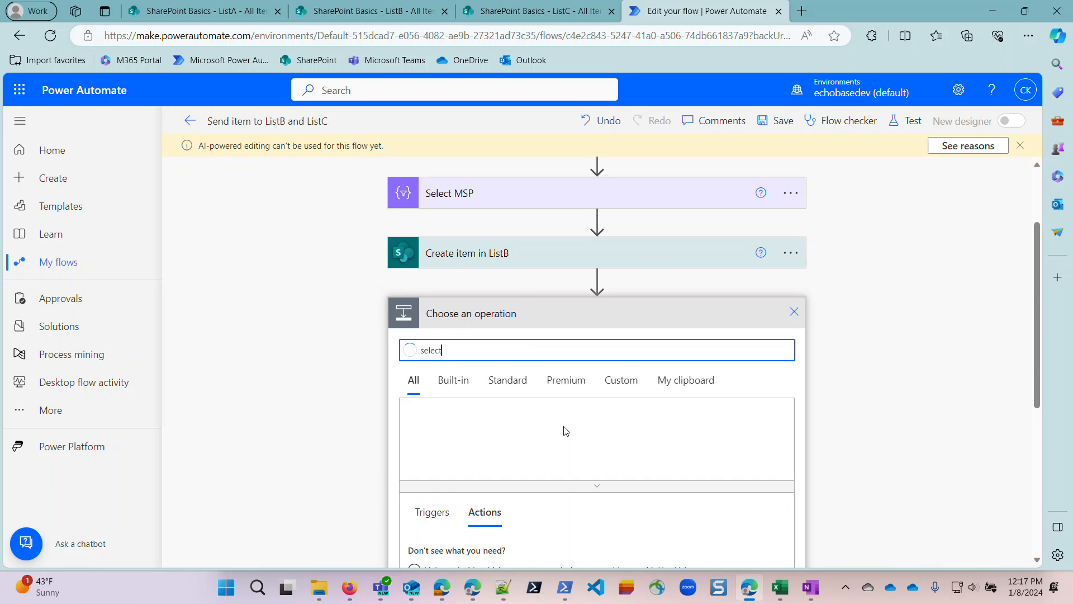
pyautogui.scroll(-5, 536, 475)
pyautogui.scroll(-3, 500, 459)
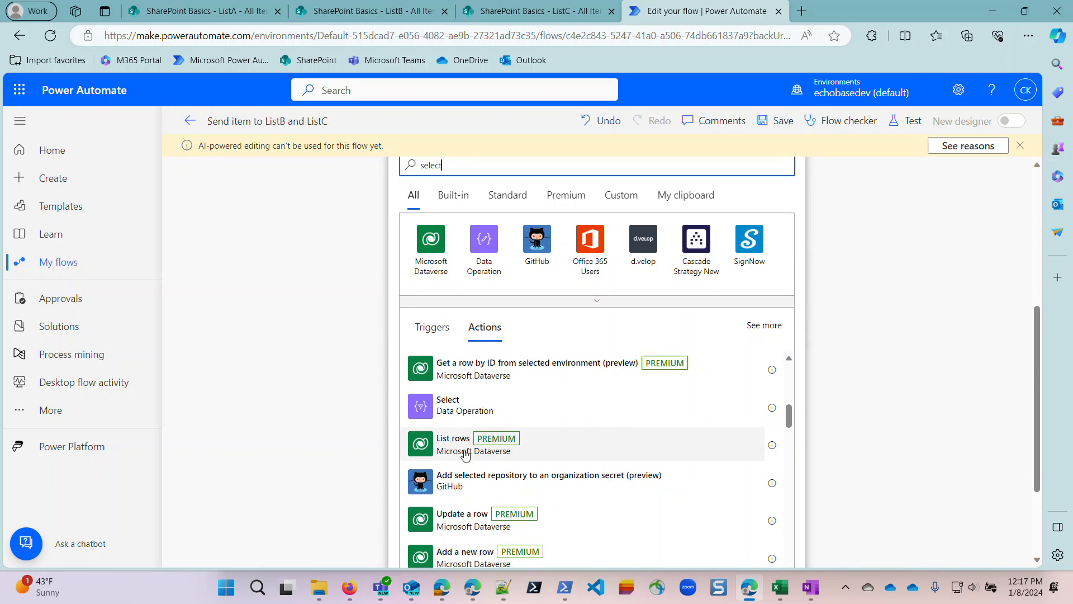
pyautogui.click(421, 406)
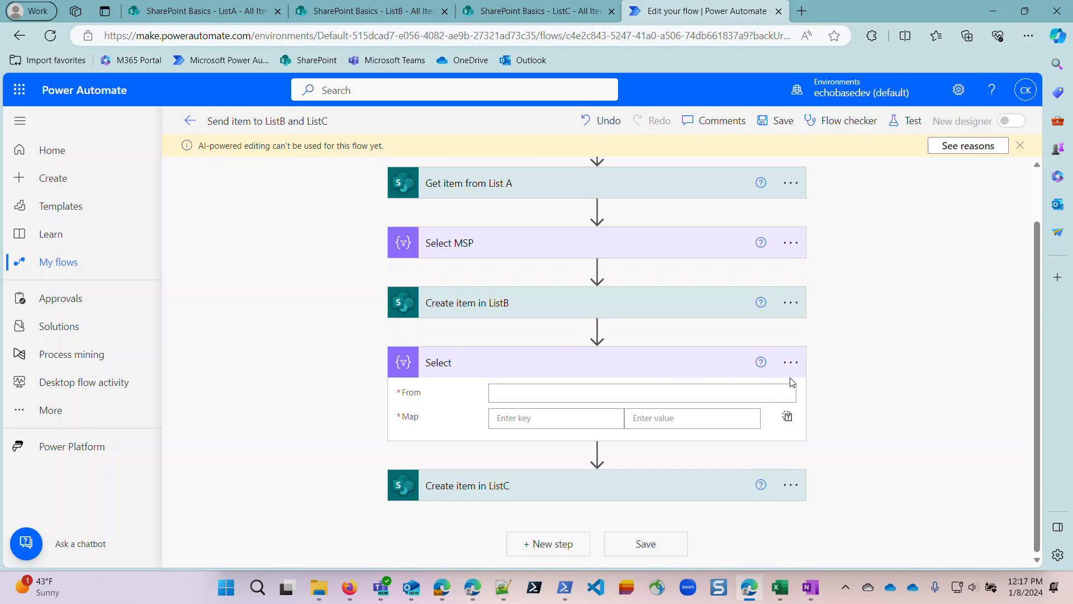
# Rename the new Select action to Select Category.
pyautogui.click(796, 363)
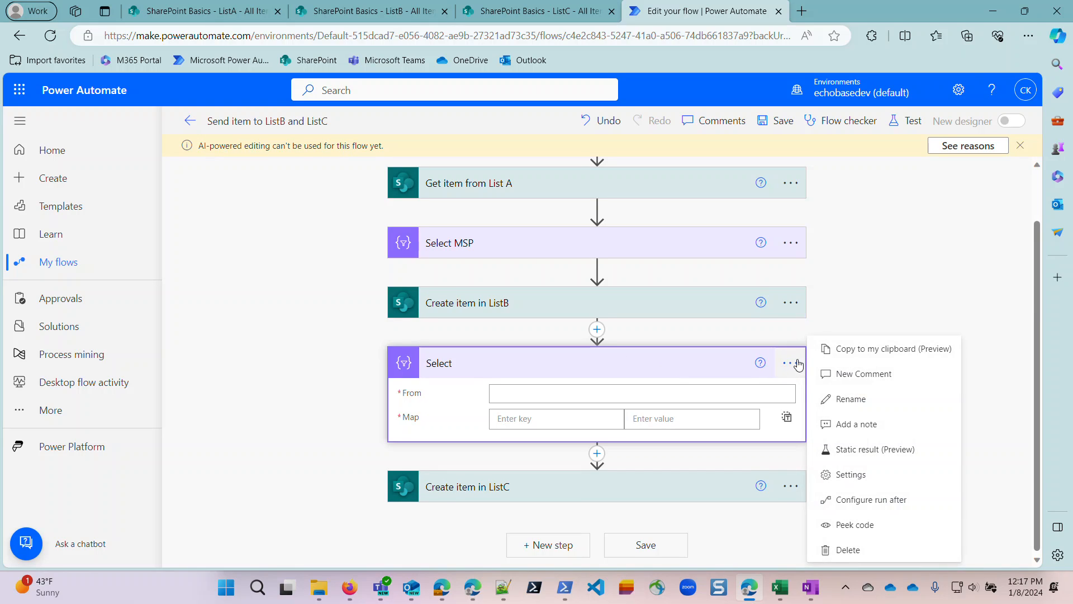
pyautogui.click(827, 399)
pyautogui.click(561, 367)
pyautogui.write('Category')
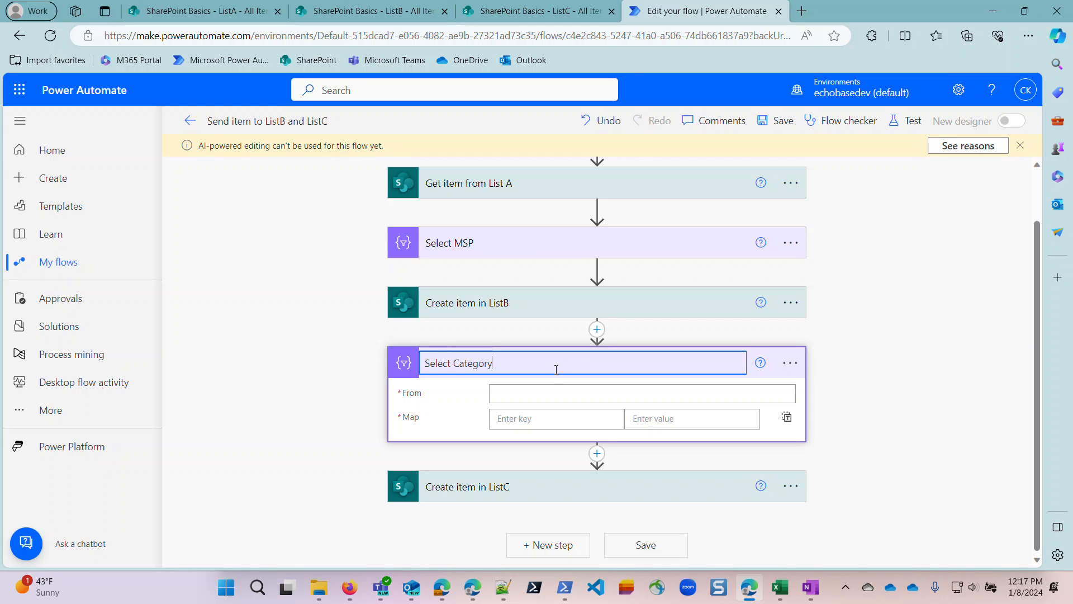
pyautogui.press('Return')
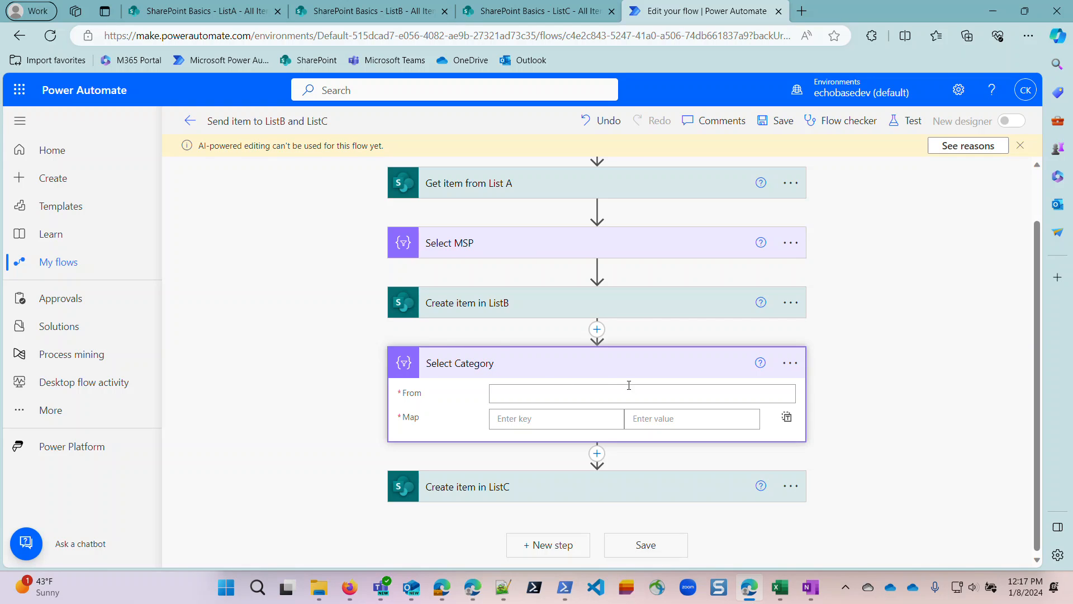
# Set the From input of Select Category to the Category array from Get item from List A.
pyautogui.click(598, 391)
pyautogui.scroll(-4, 833, 374)
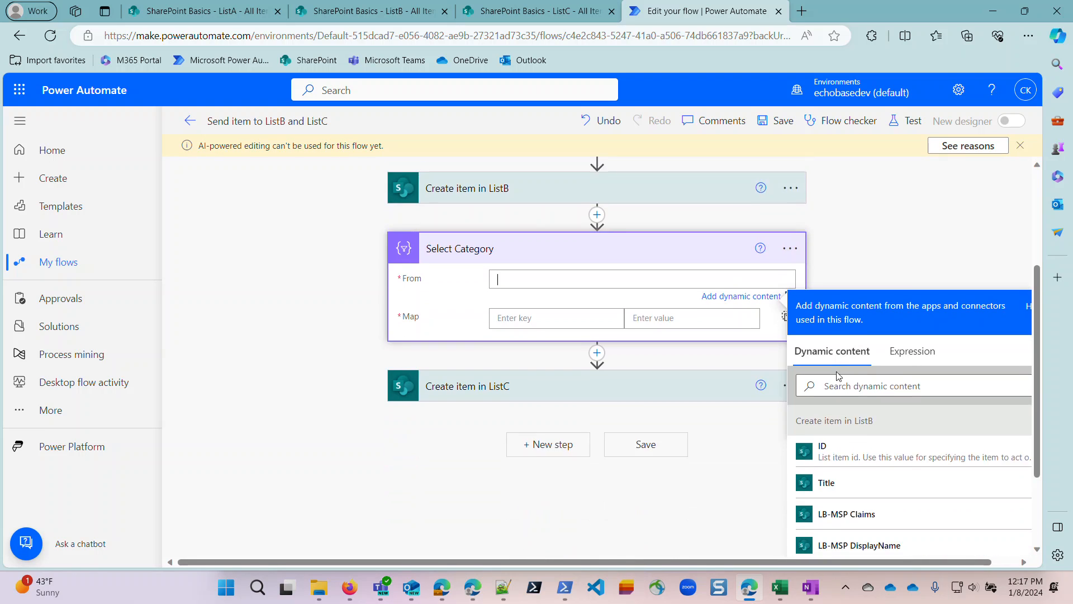
pyautogui.scroll(1, 838, 394)
pyautogui.click(845, 324)
pyautogui.write('categor')
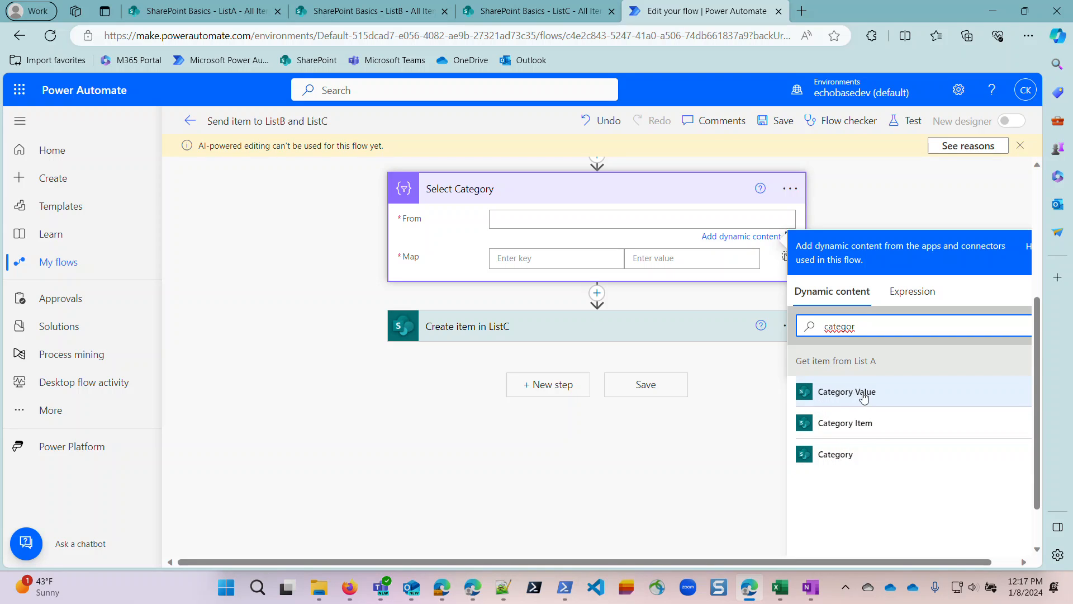
pyautogui.click(837, 457)
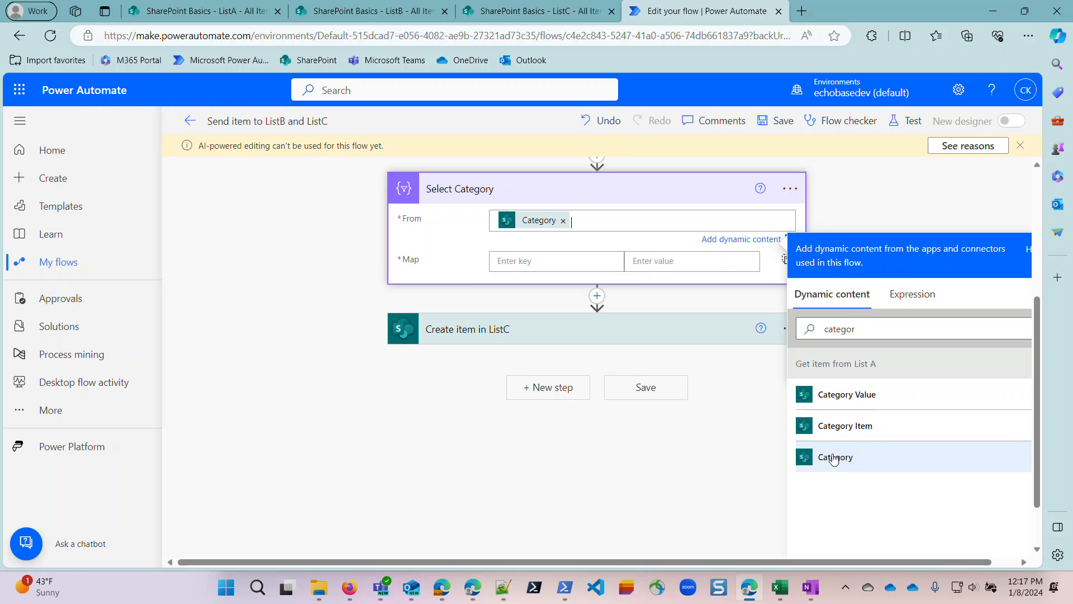
# Check the key used in ListC's Category array and enter Value as the map key in Select Category.
pyautogui.click(561, 328)
pyautogui.scroll(-1, 561, 441)
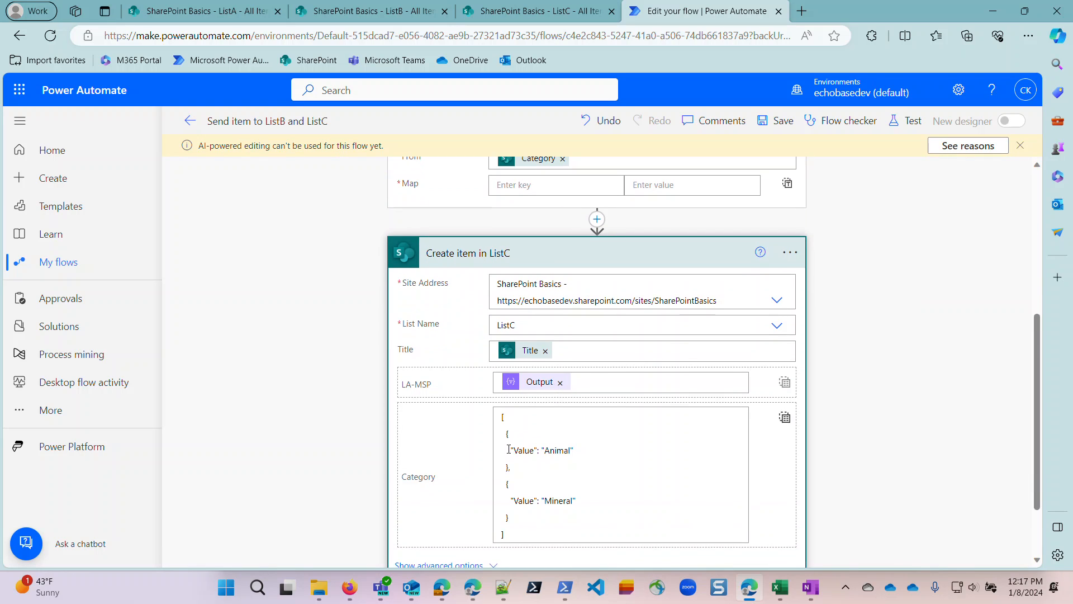
pyautogui.scroll(3, 610, 415)
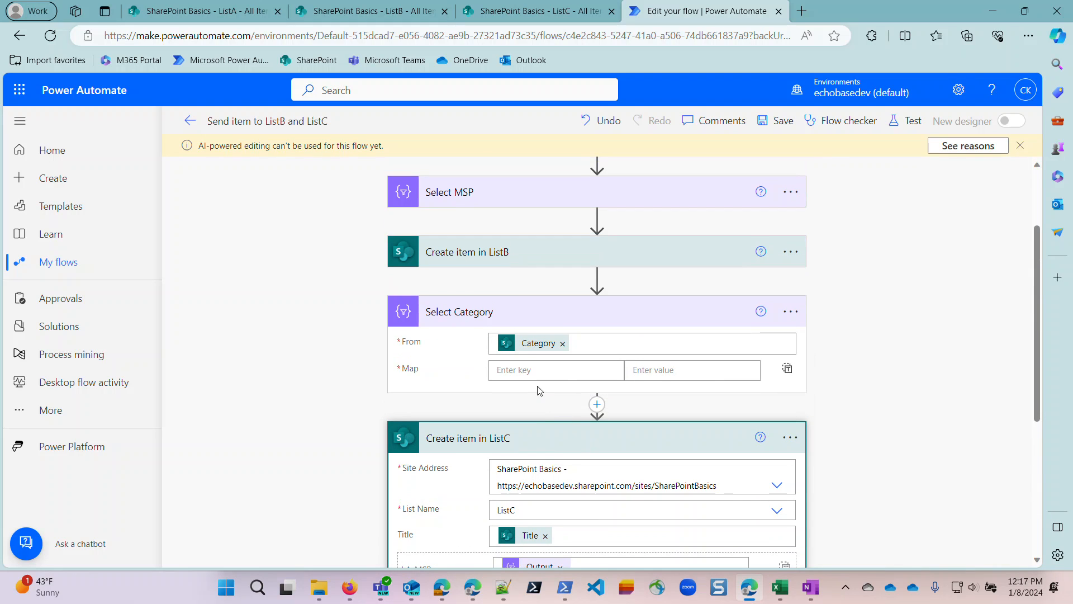
pyautogui.click(533, 377)
pyautogui.write('V')
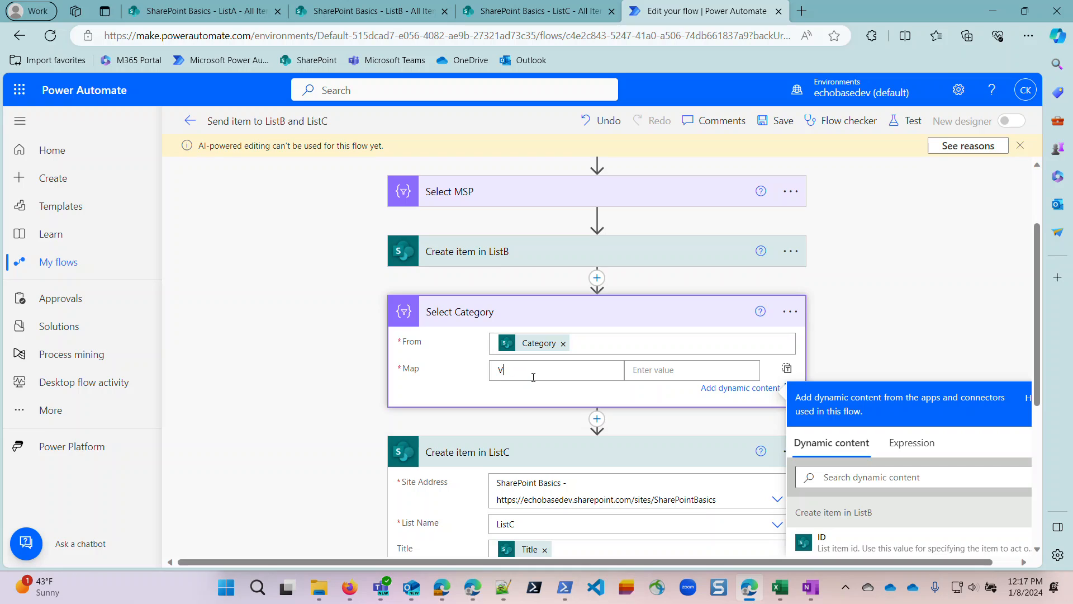
pyautogui.write('alue')
# Map the Value key in Select Category to the Category Value dynamic content from Get item from List A.
pyautogui.click(656, 371)
pyautogui.scroll(-3, 844, 340)
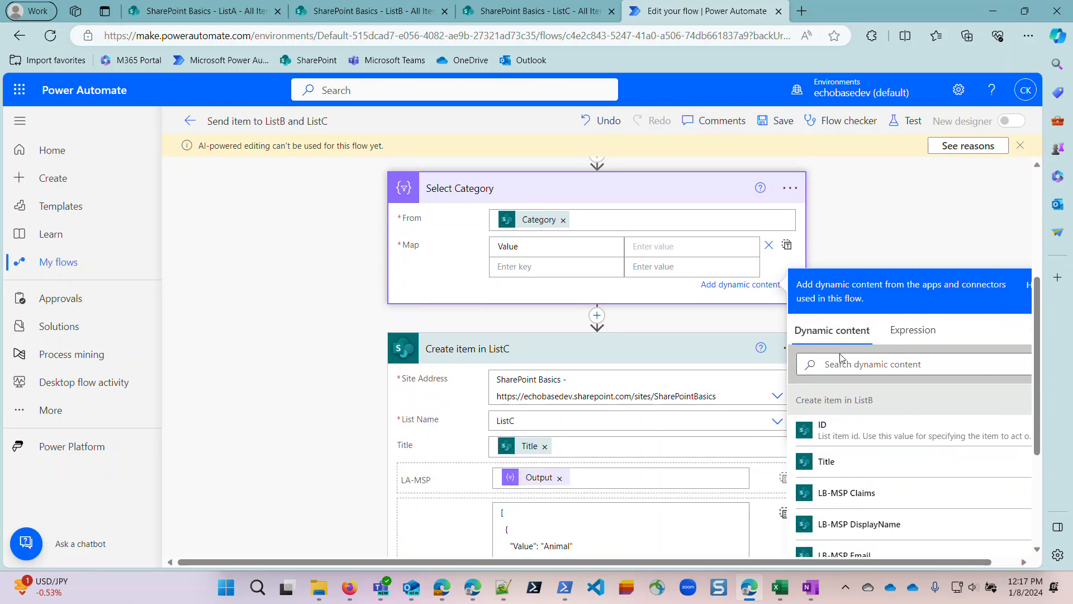
pyautogui.click(852, 307)
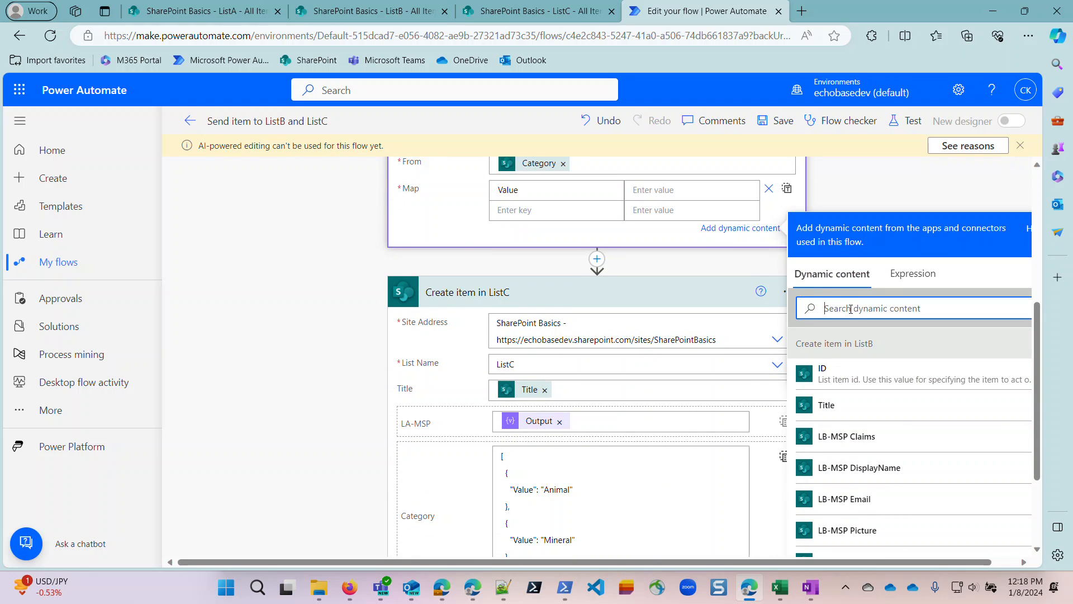
pyautogui.write('categ')
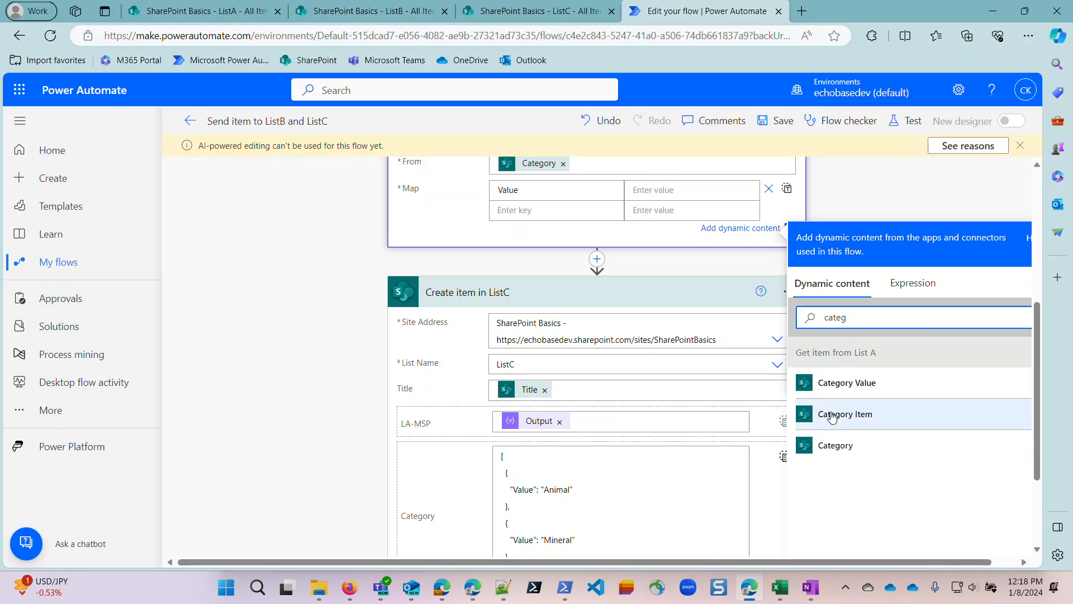
pyautogui.click(853, 384)
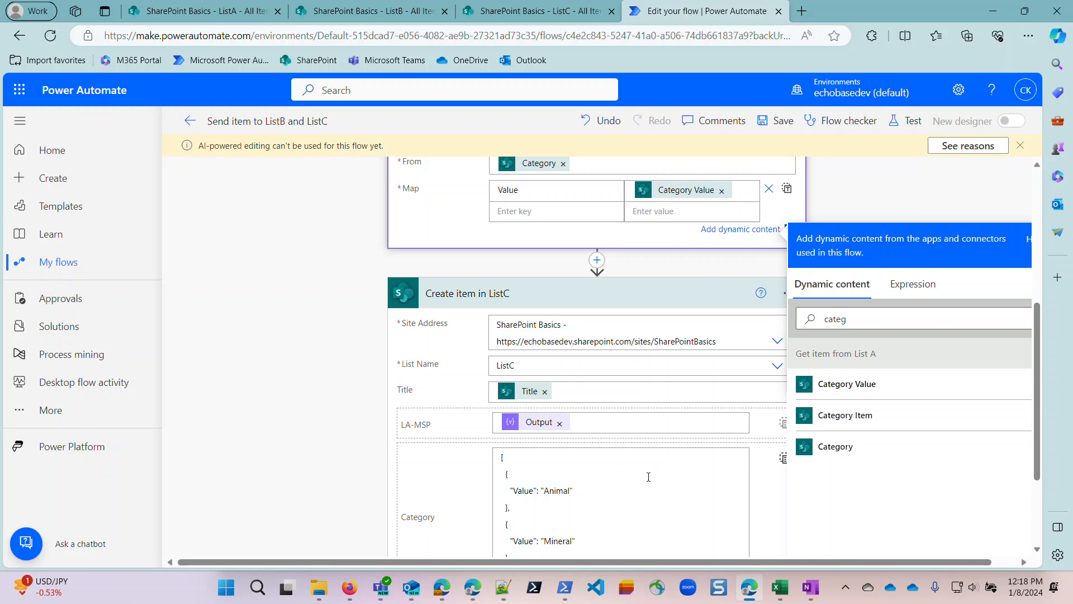
# Replace the hard-coded Category array in Create item in ListC with the Select Category Output, and save the flow.
pyautogui.click(603, 496)
pyautogui.hotkey('ctrl', 'a')
pyautogui.press('BackSpace')
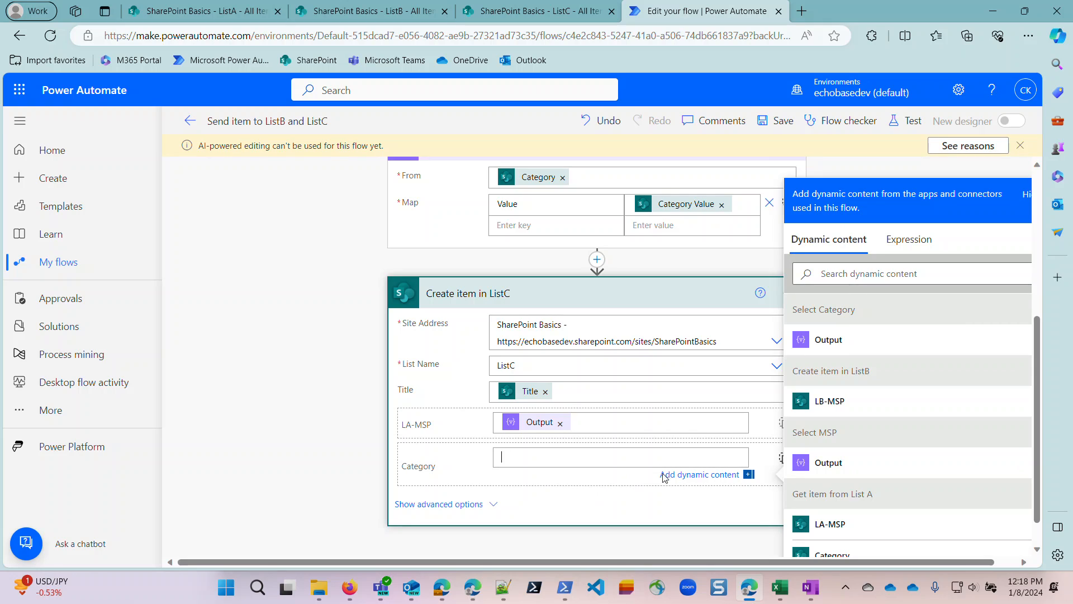
pyautogui.click(821, 341)
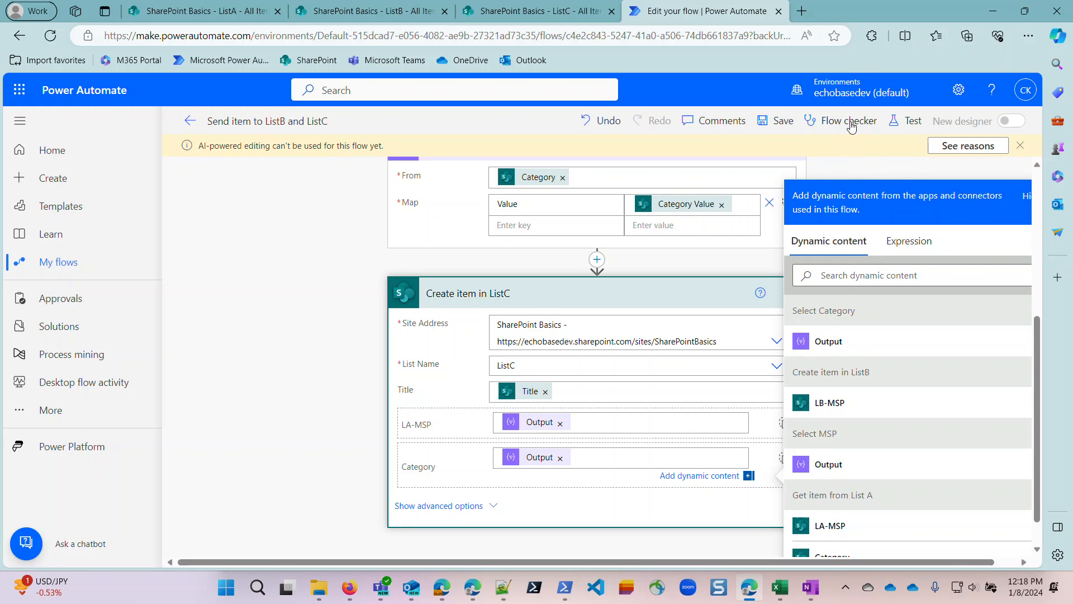
pyautogui.click(776, 121)
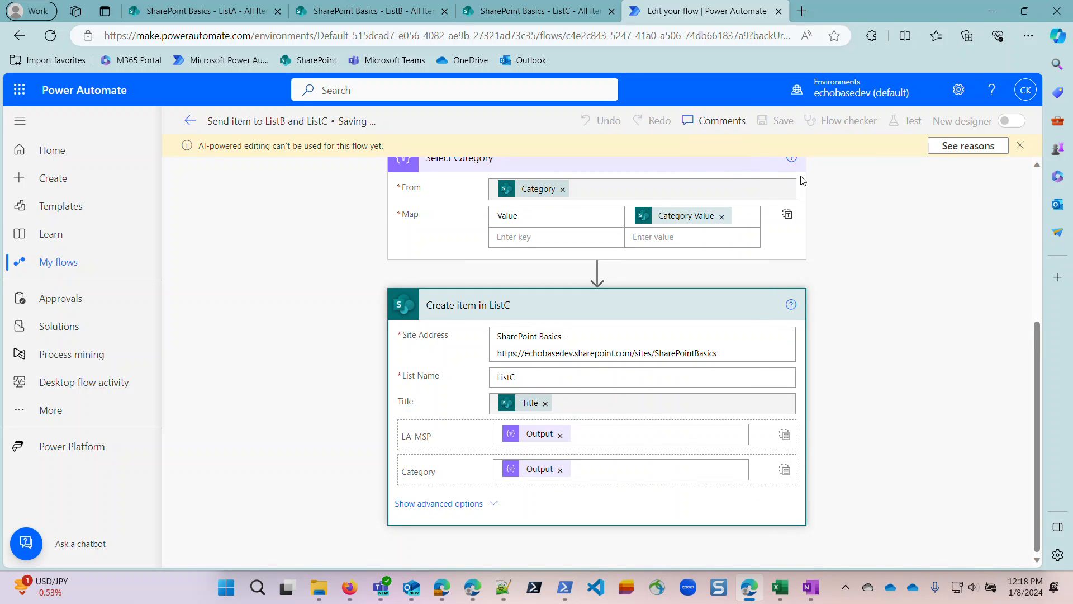
# Run the Send item to ListB and ListC flow on item One in ListA.
pyautogui.click(200, 11)
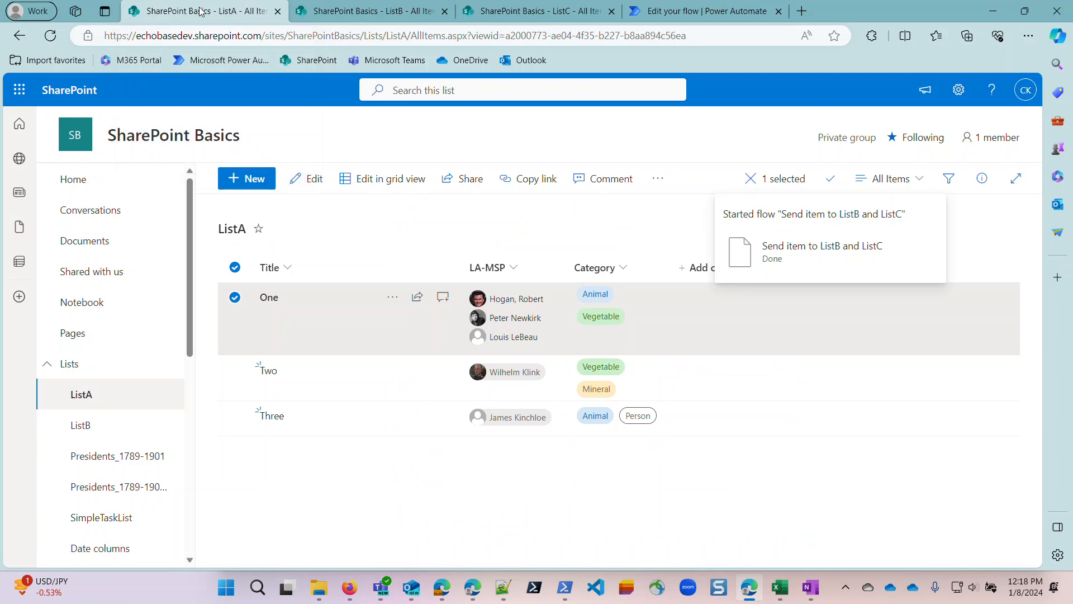
pyautogui.click(389, 296)
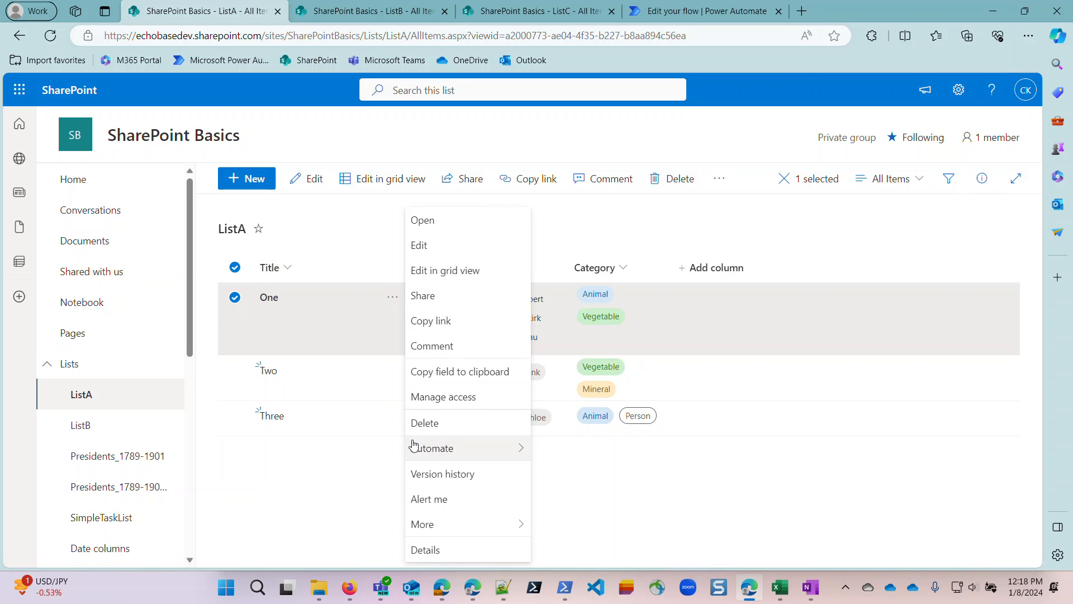
pyautogui.moveTo(441, 450)
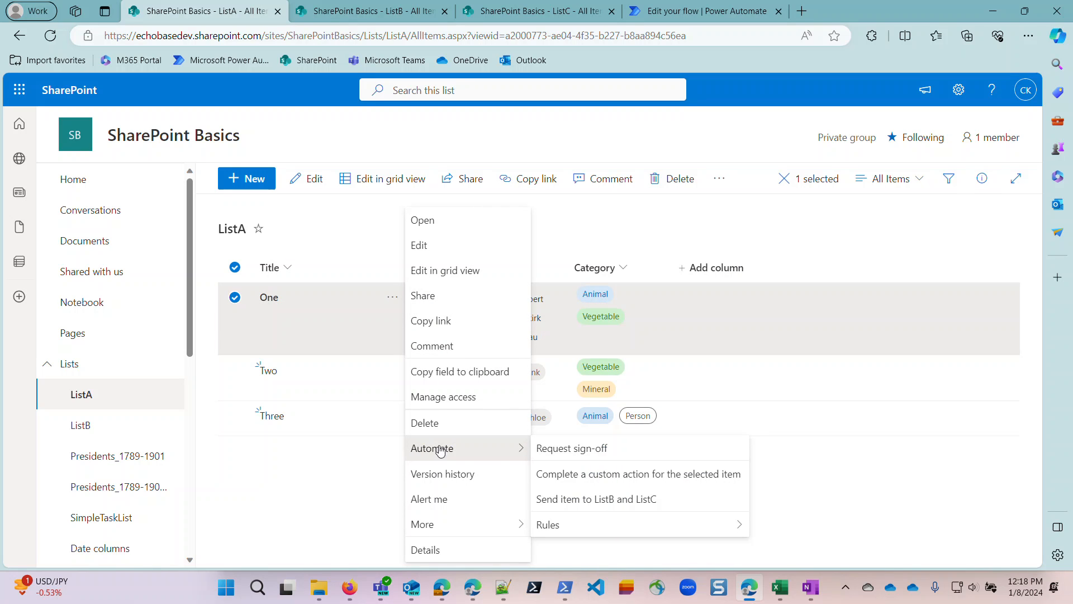
pyautogui.click(590, 503)
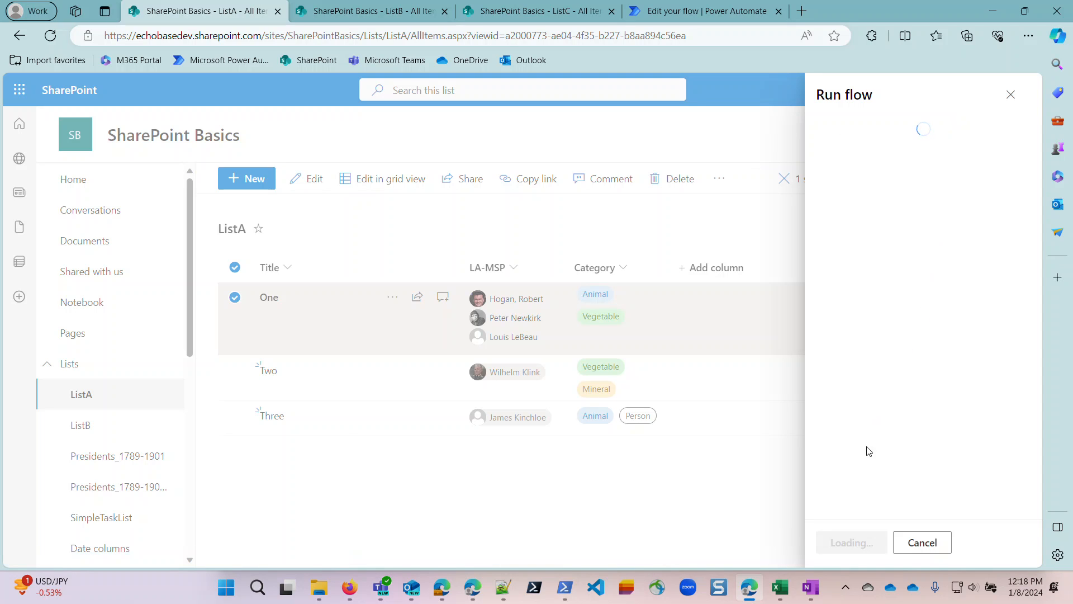
pyautogui.click(850, 547)
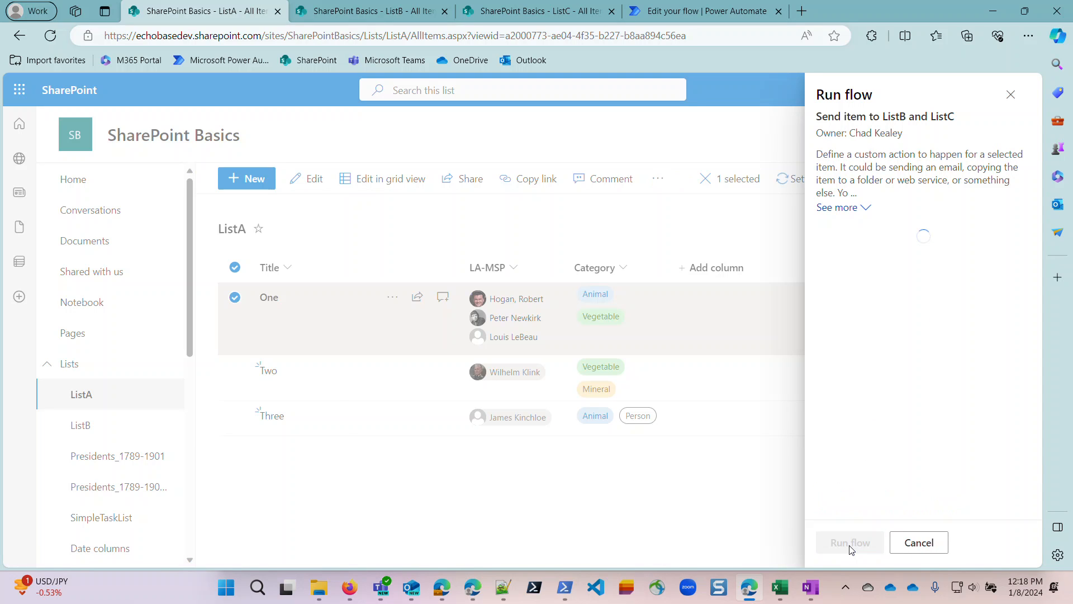
# Open the most recent run from the flow's 28-day run history in Power Automate.
pyautogui.click(705, 11)
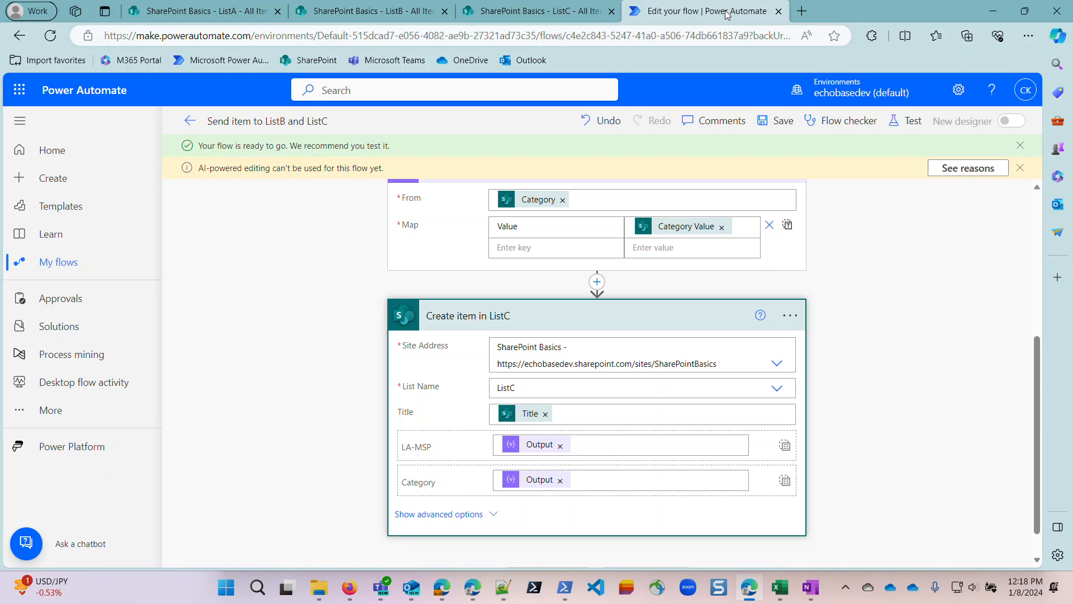
pyautogui.click(190, 120)
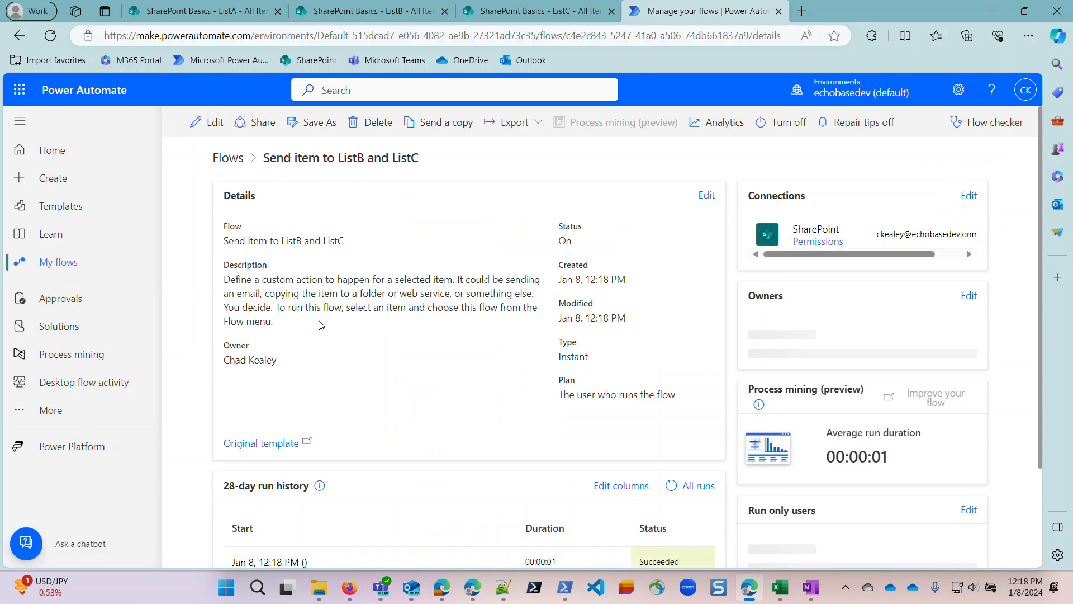
pyautogui.scroll(-4, 386, 439)
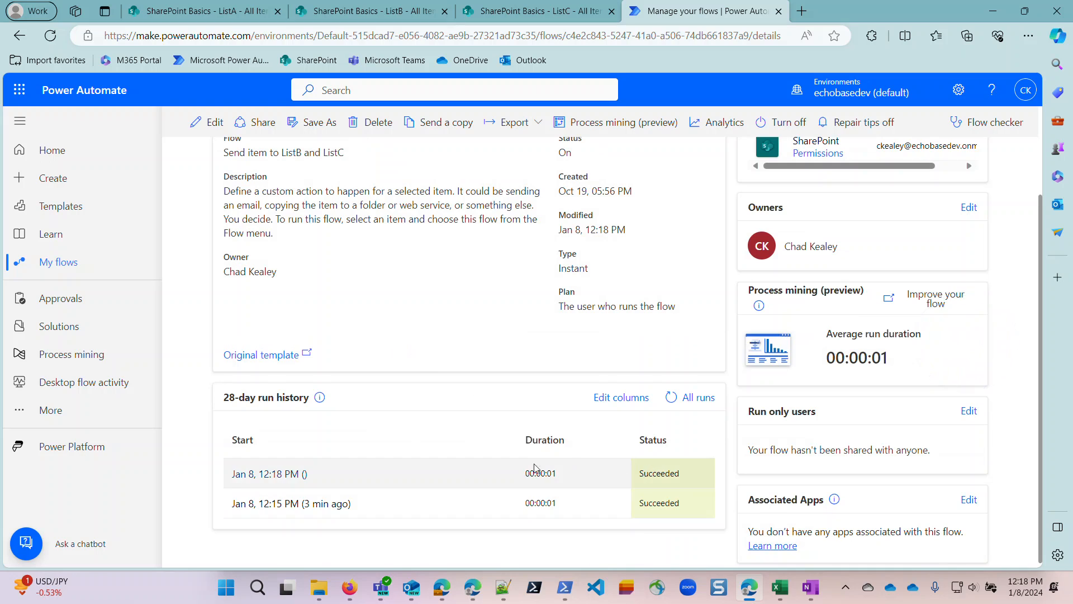
pyautogui.click(291, 473)
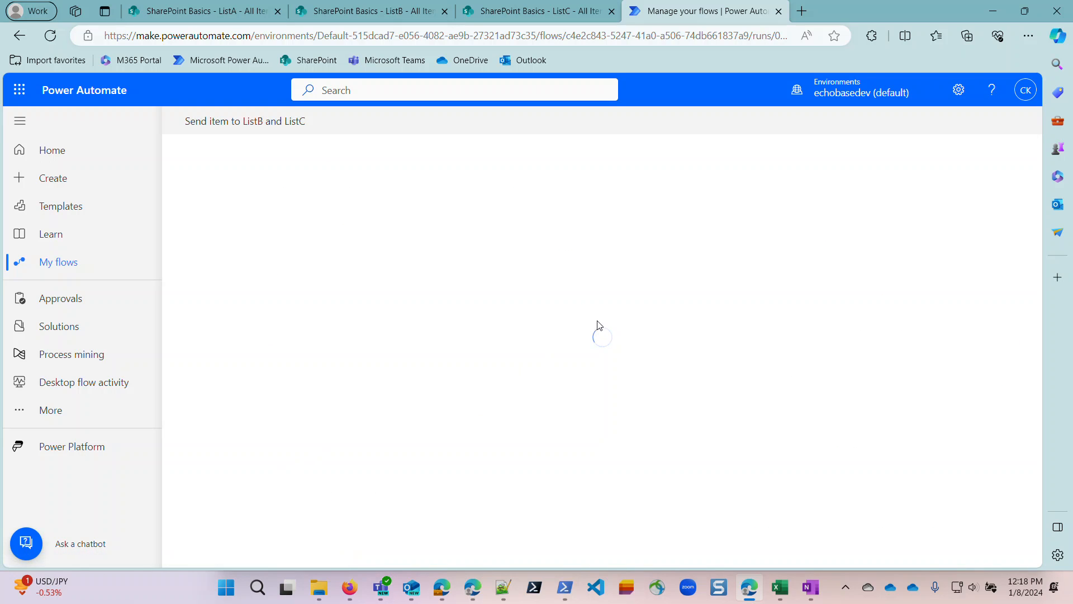
# Refresh ListB in SharePoint, delete its older One item with two people, and compare the remaining item with item One in ListA.
pyautogui.click(365, 12)
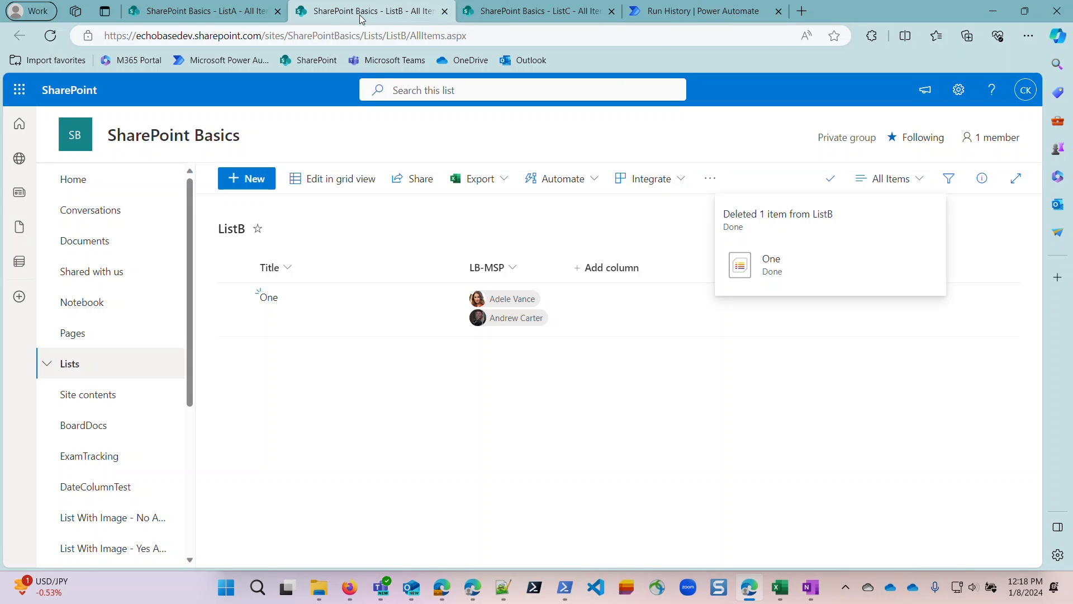
pyautogui.click(50, 35)
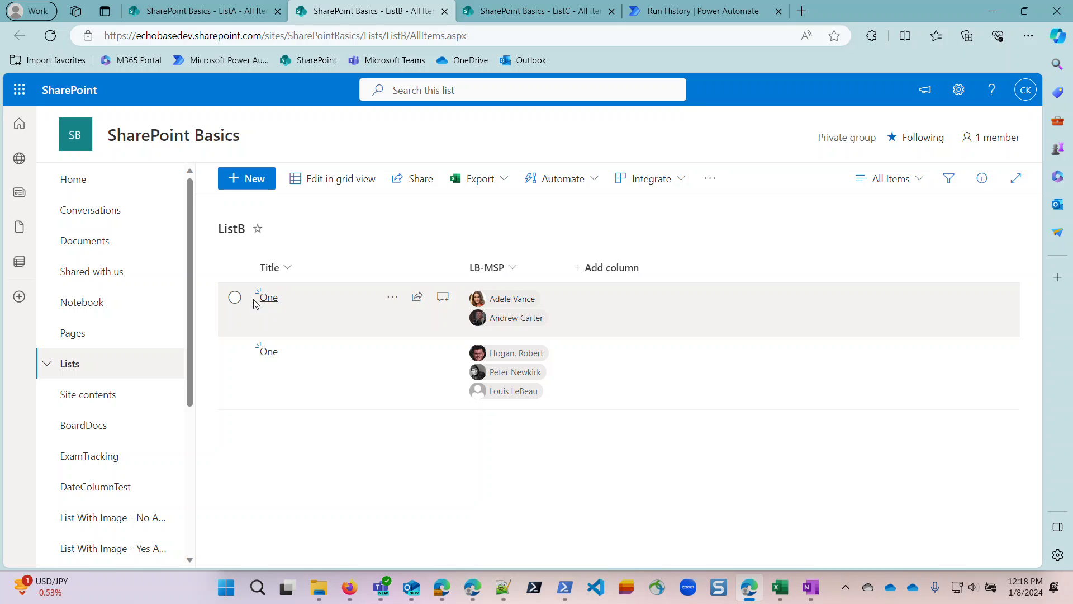
pyautogui.click(234, 299)
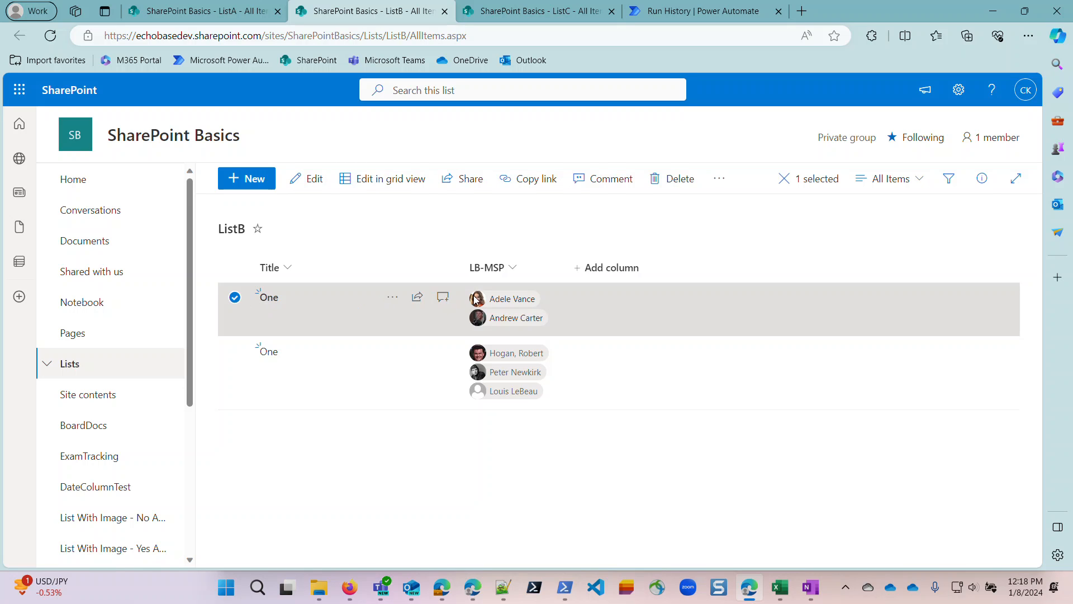
pyautogui.click(691, 178)
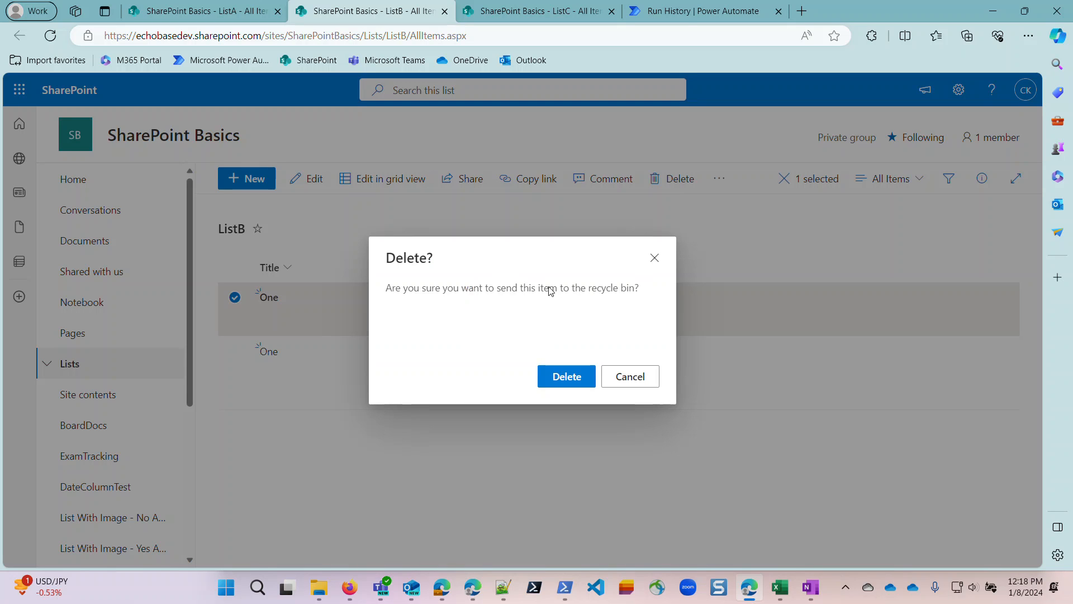
pyautogui.click(589, 377)
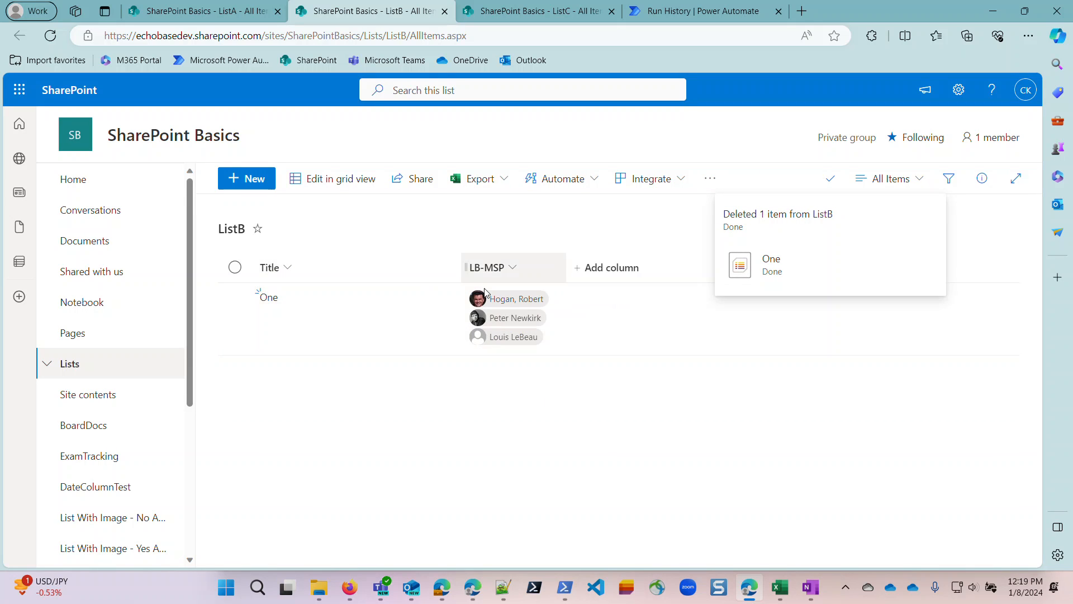
pyautogui.click(204, 12)
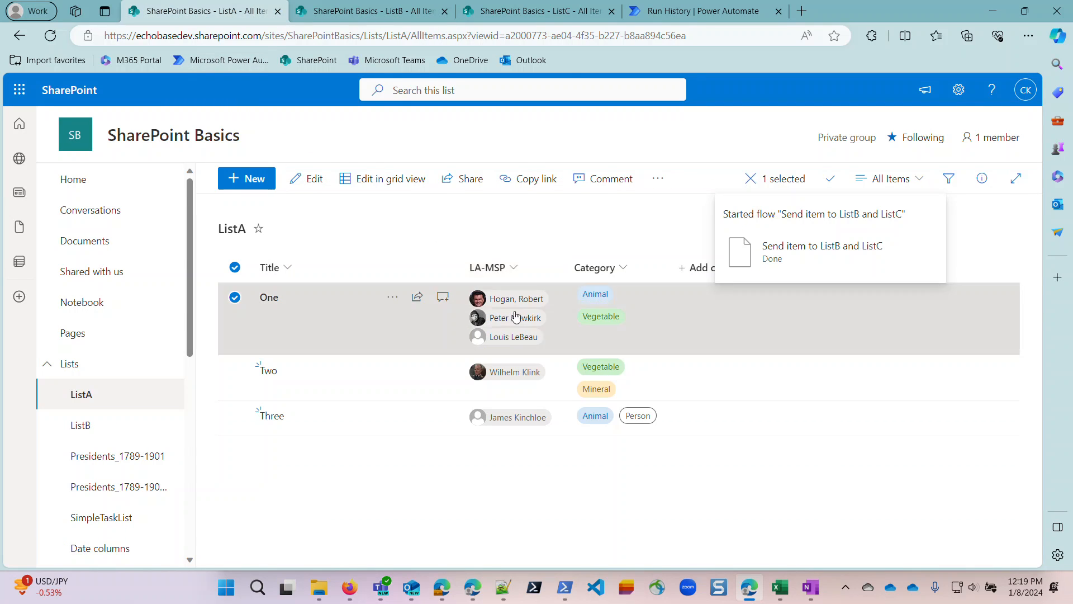
pyautogui.click(352, 11)
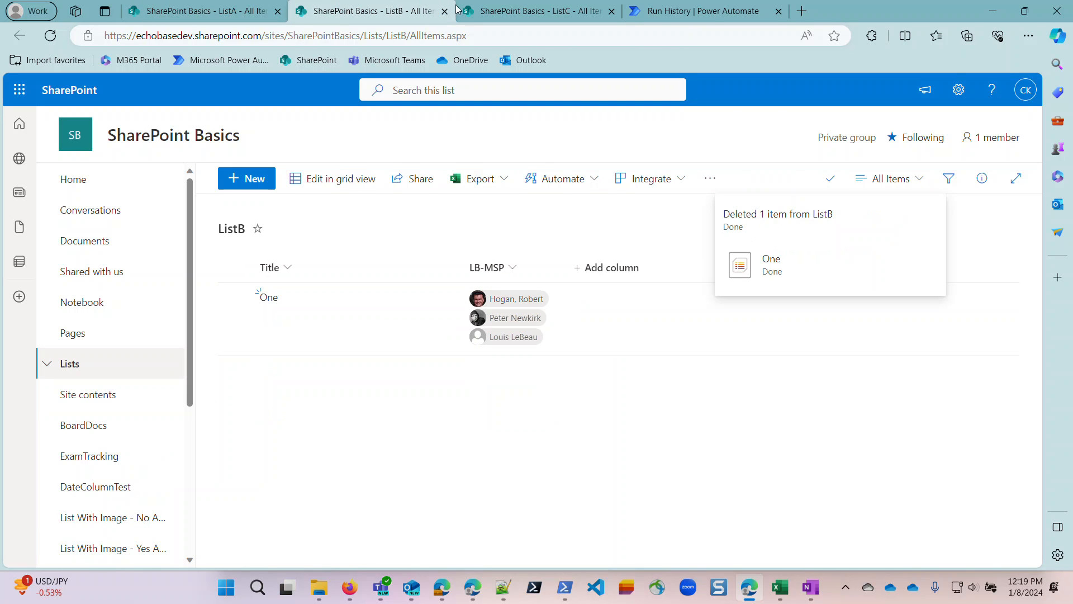
# Refresh ListC and delete the older One item that has no LA-MSP or Category values.
pyautogui.click(568, 12)
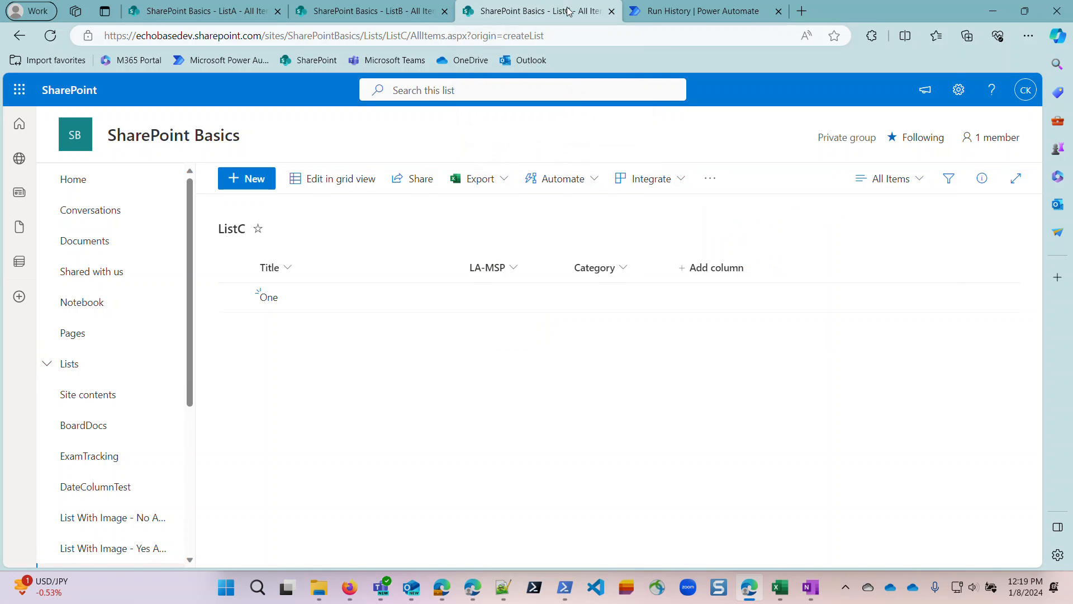
pyautogui.click(50, 35)
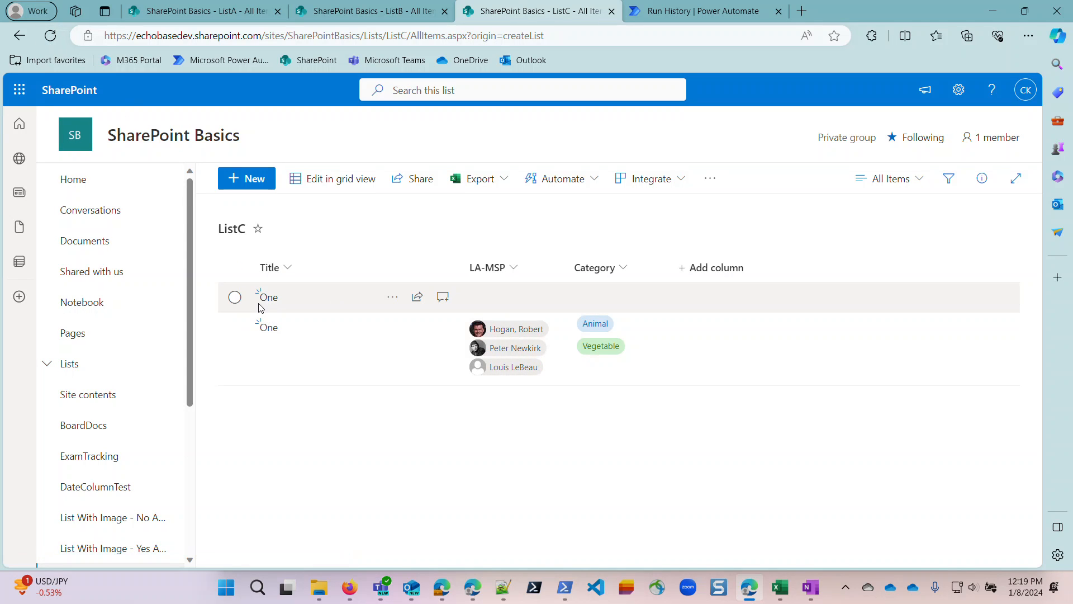
pyautogui.click(235, 299)
pyautogui.click(670, 178)
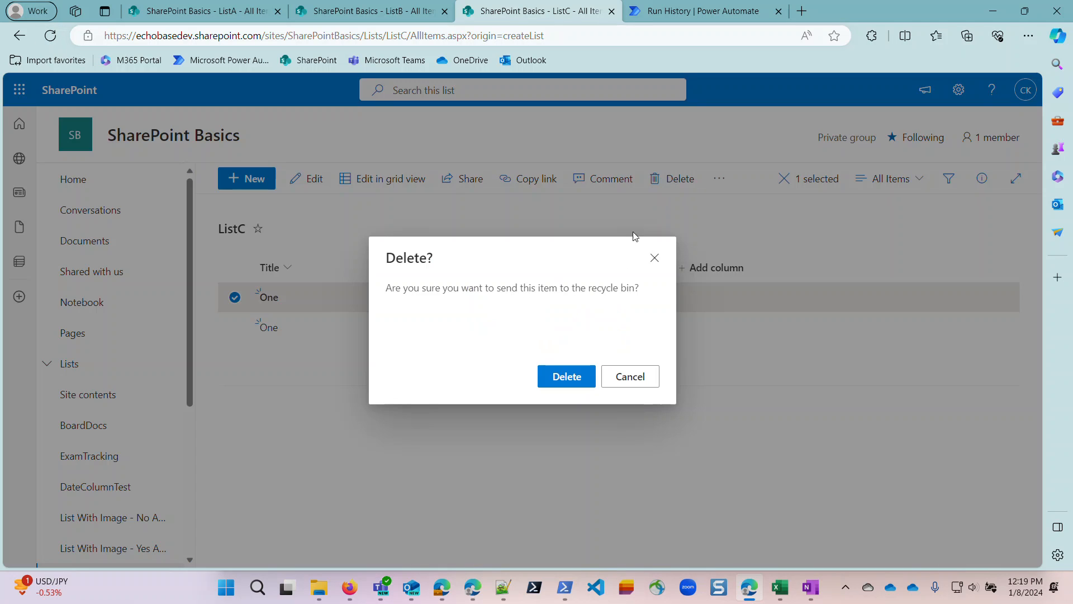
pyautogui.click(566, 381)
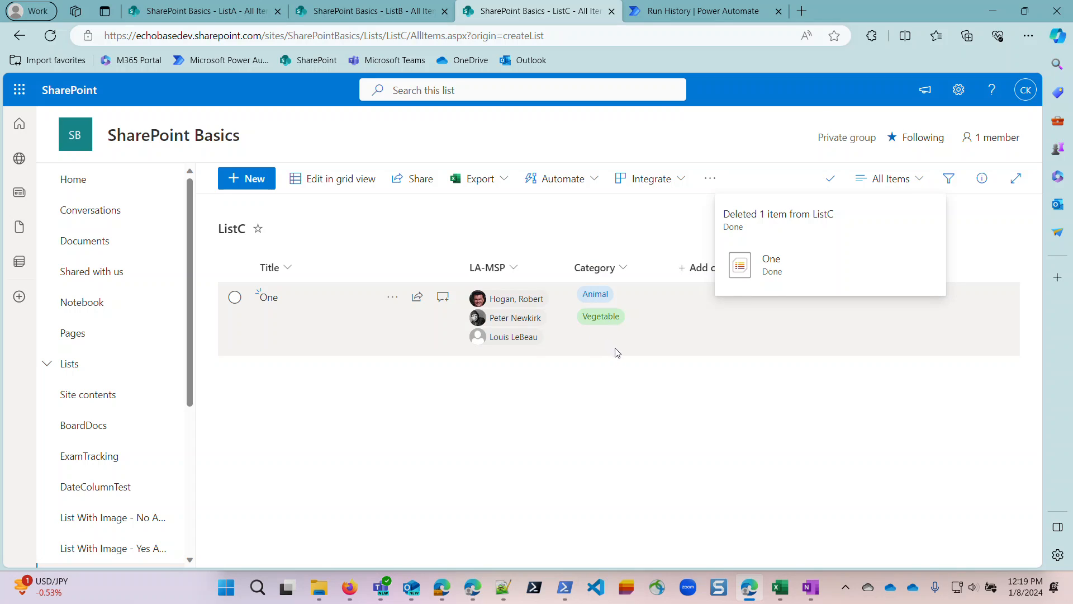
# Run the Send item to ListB and ListC flow on item Three in ListA.
pyautogui.click(246, 14)
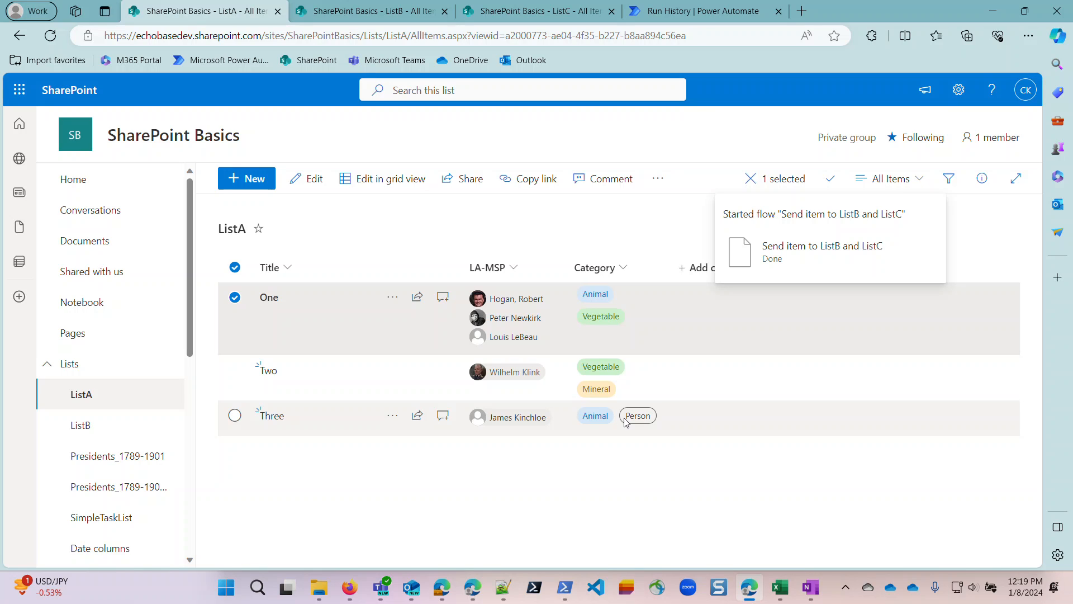
pyautogui.click(391, 418)
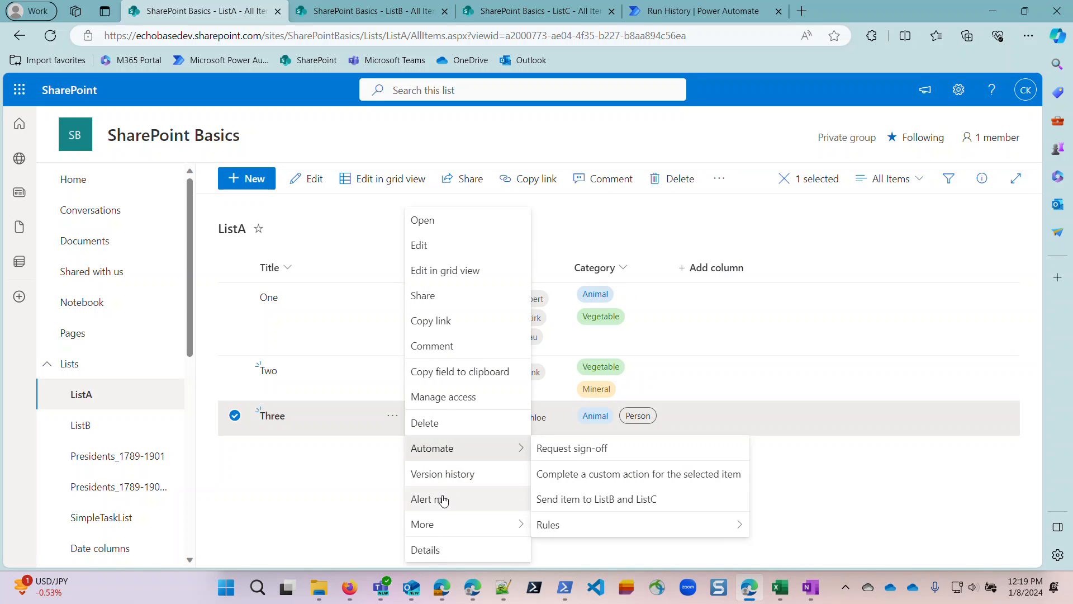
pyautogui.moveTo(442, 524)
pyautogui.moveTo(445, 447)
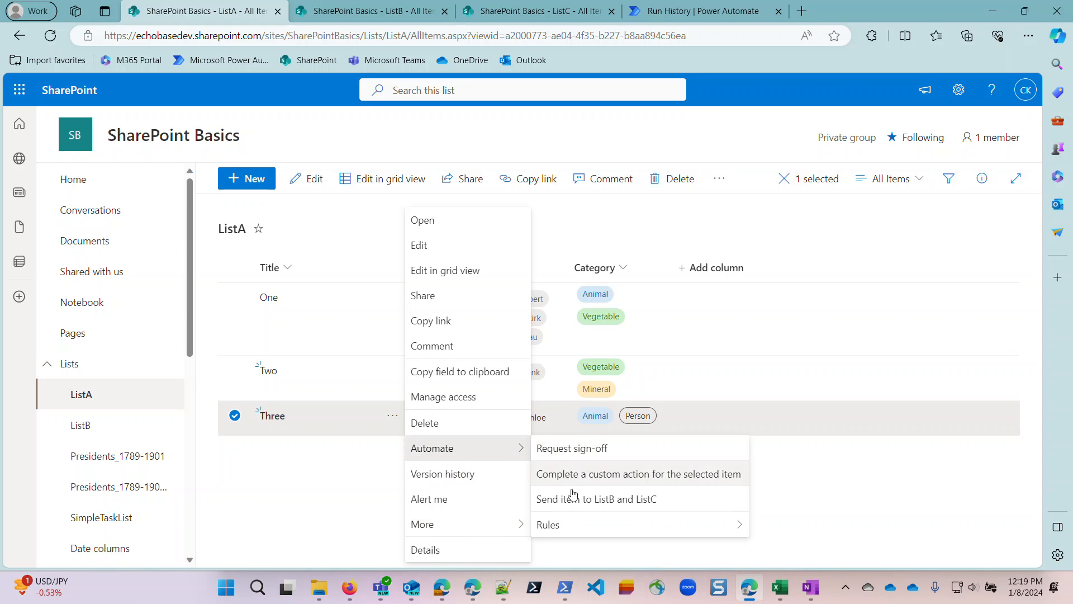
pyautogui.click(575, 505)
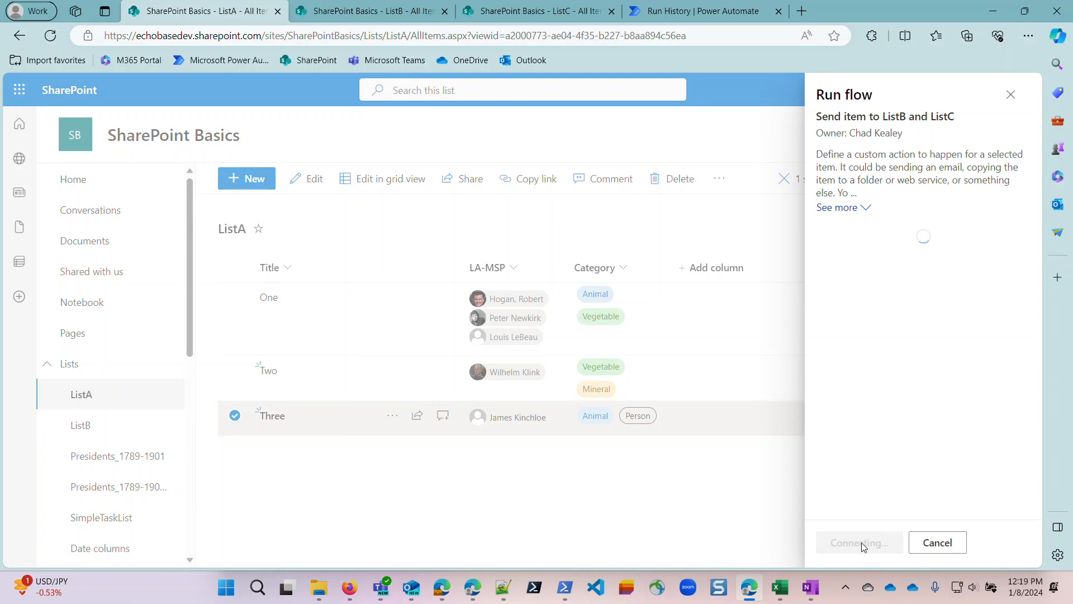
pyautogui.click(860, 543)
pyautogui.click(847, 542)
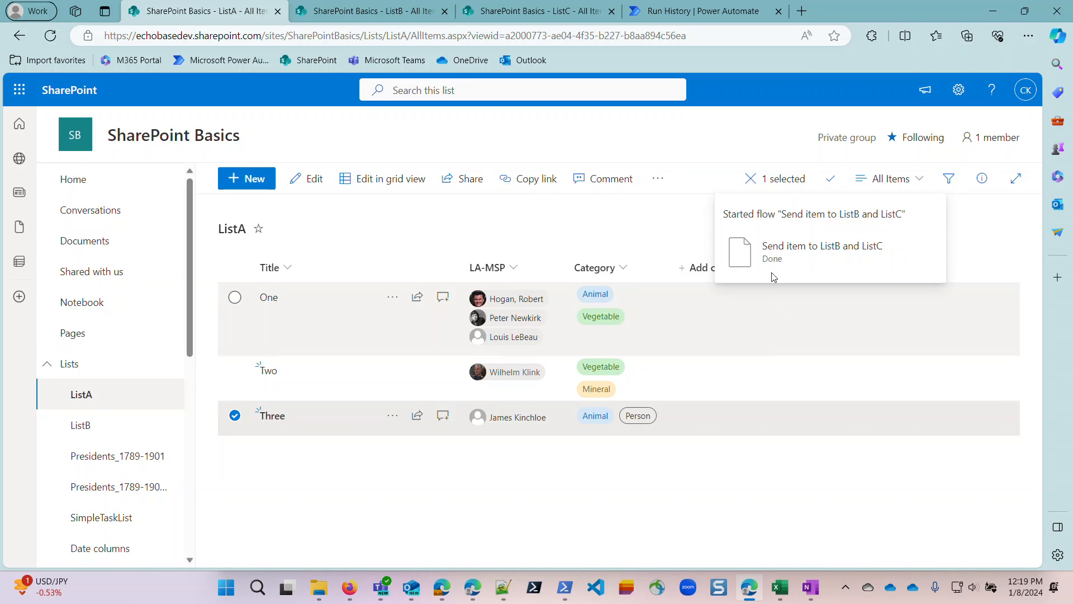
# Refresh ListB and check both ListB and ListC for the copy of item Three.
pyautogui.click(367, 11)
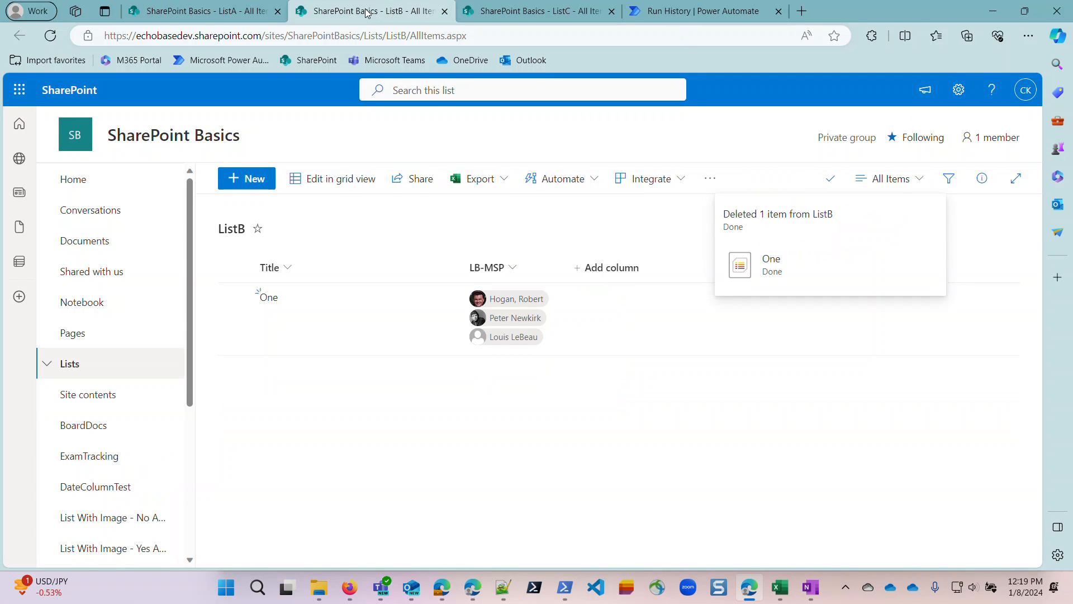
pyautogui.click(49, 36)
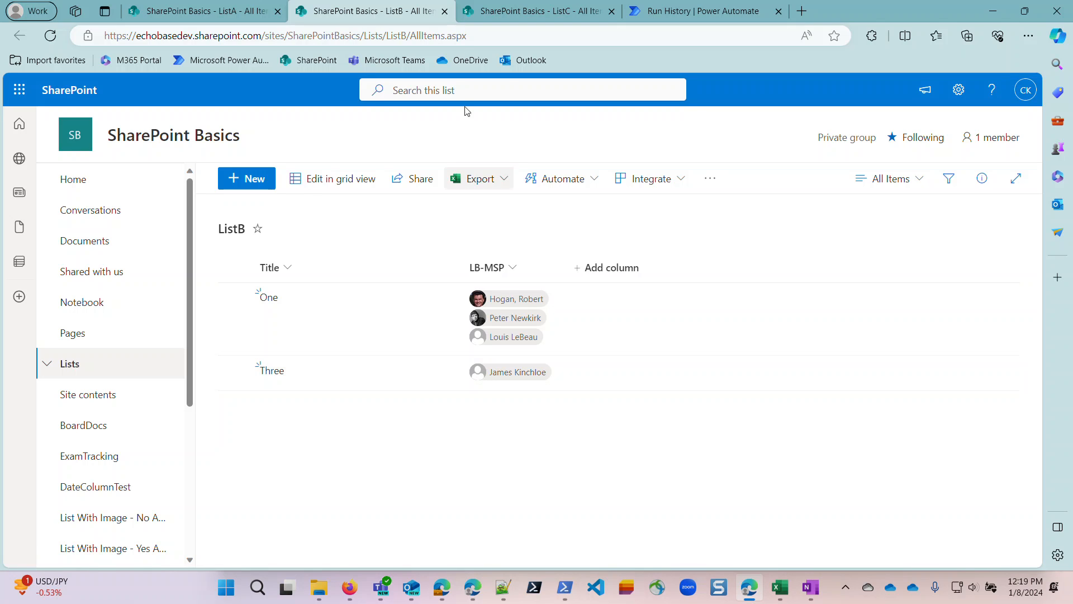
pyautogui.click(516, 11)
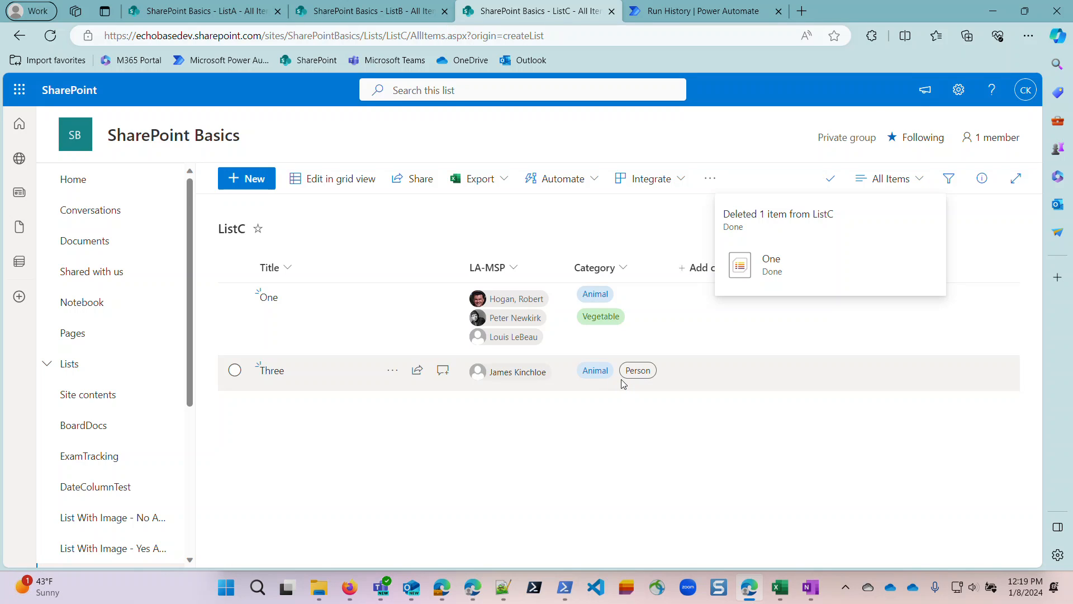
# In the Power Automate run history, compare the inputs and outputs of the Select Category action, highlighting the first input Value pair.
pyautogui.click(682, 9)
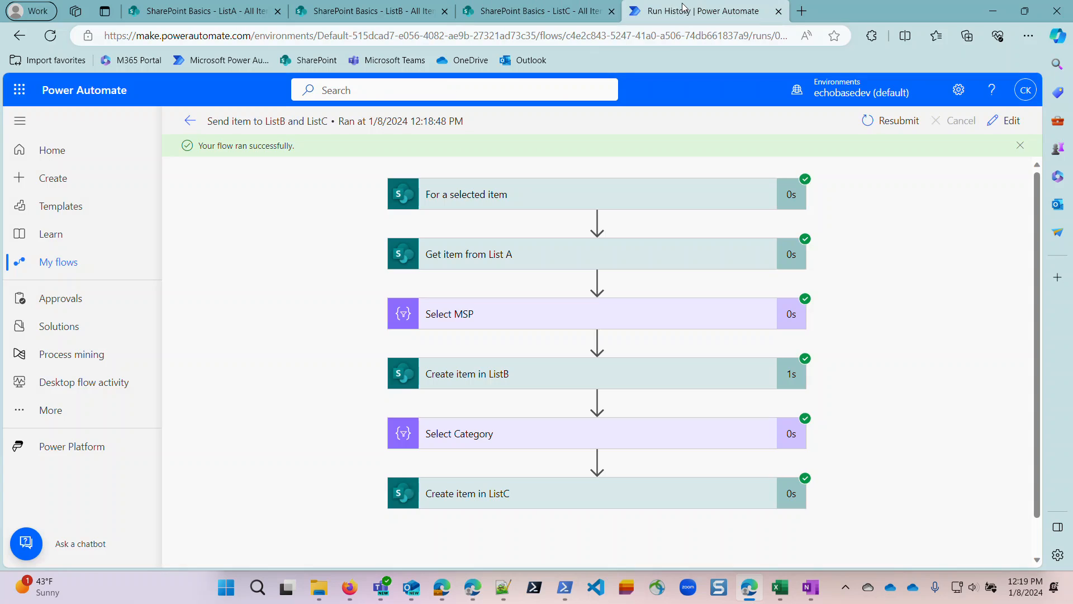
pyautogui.click(648, 436)
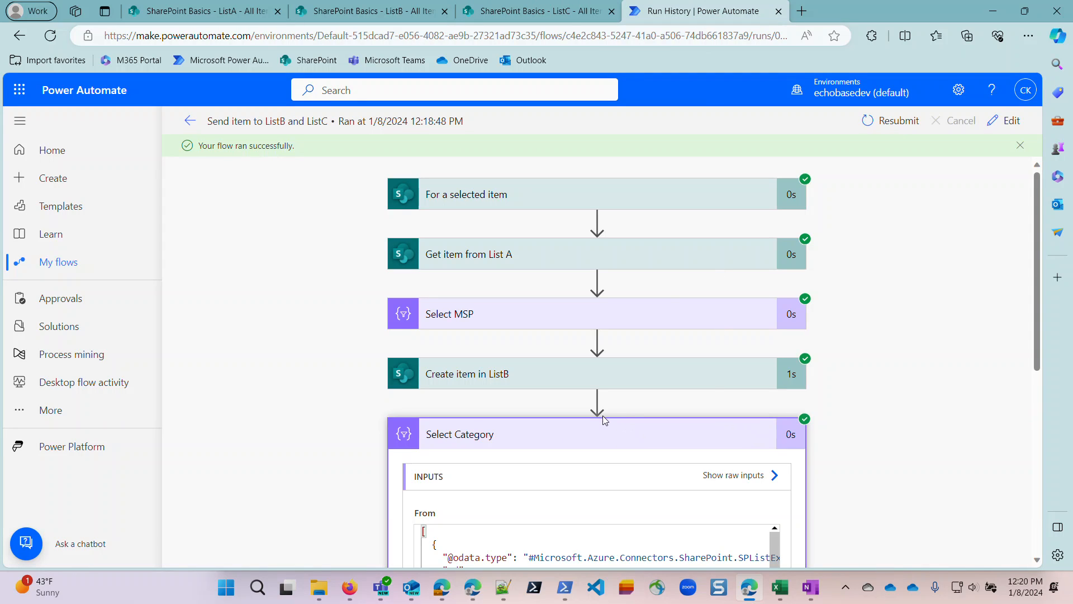
pyautogui.scroll(-5, 600, 436)
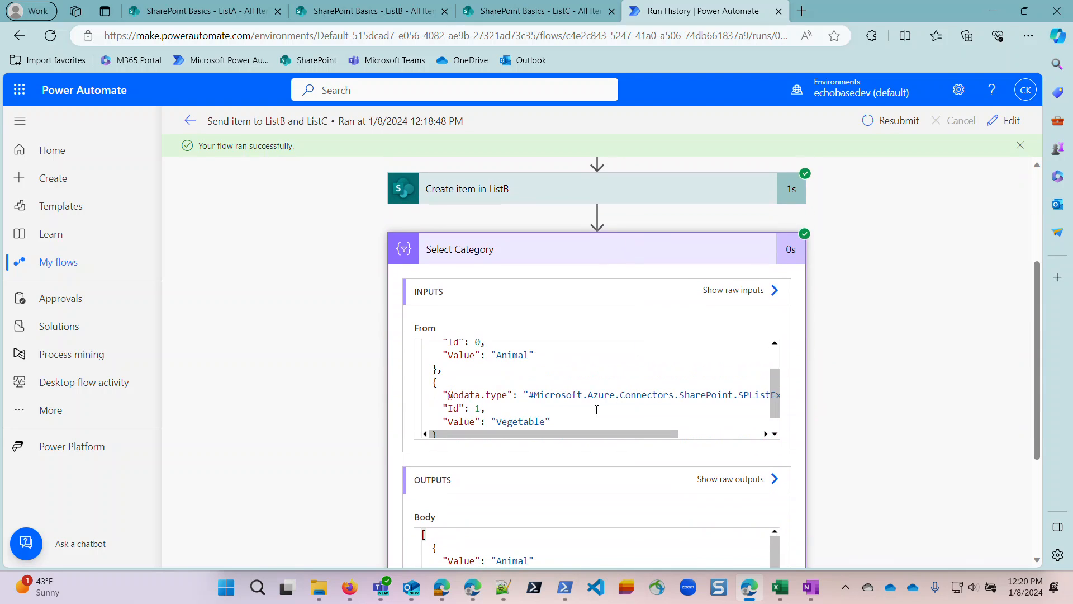
pyautogui.scroll(-3, 879, 367)
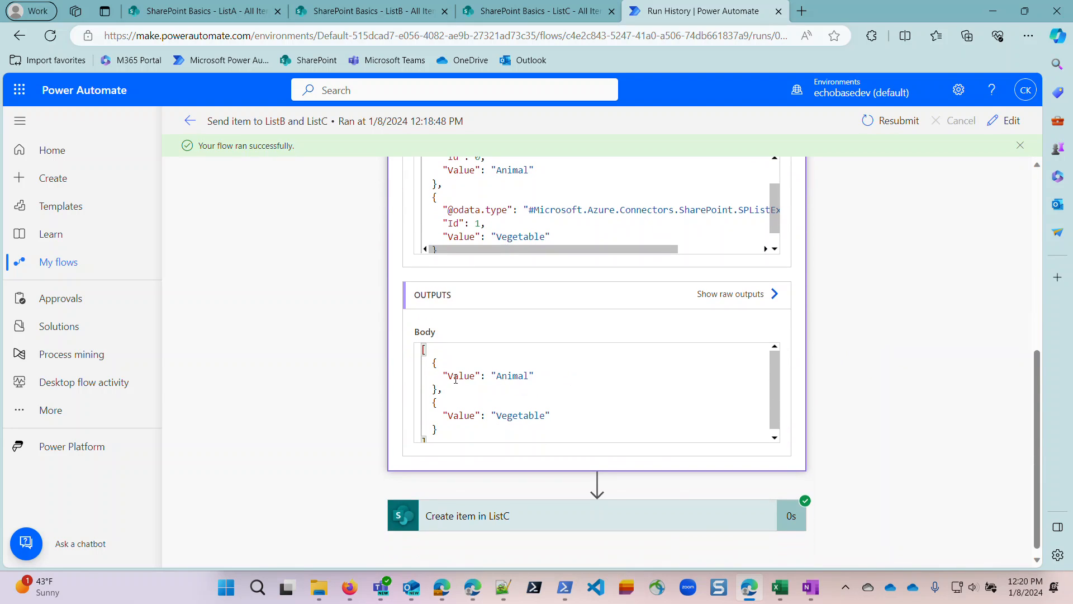
pyautogui.scroll(2, 475, 308)
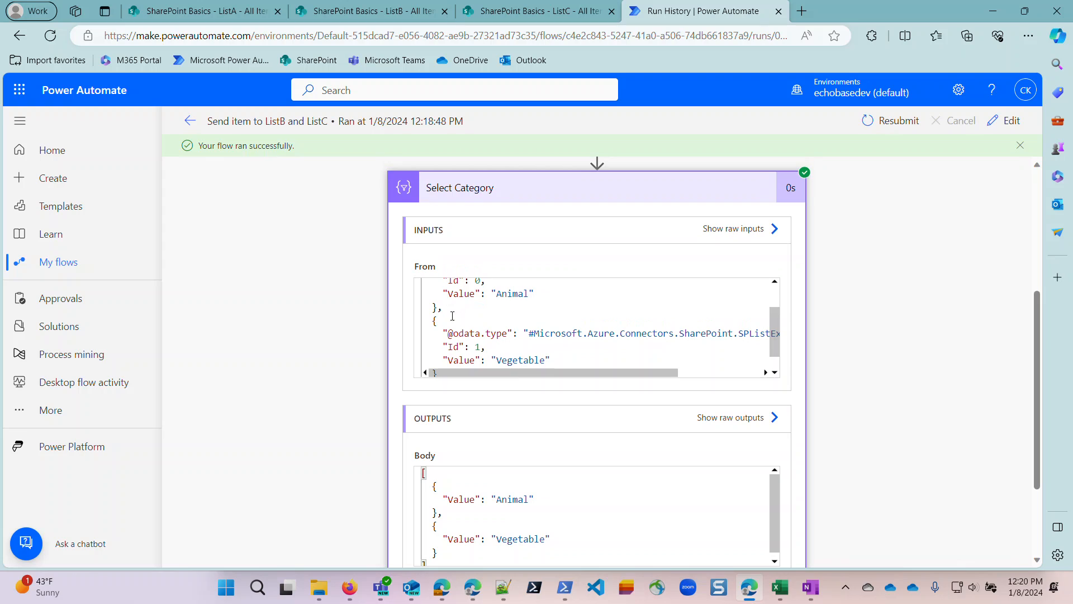
pyautogui.scroll(2, 488, 309)
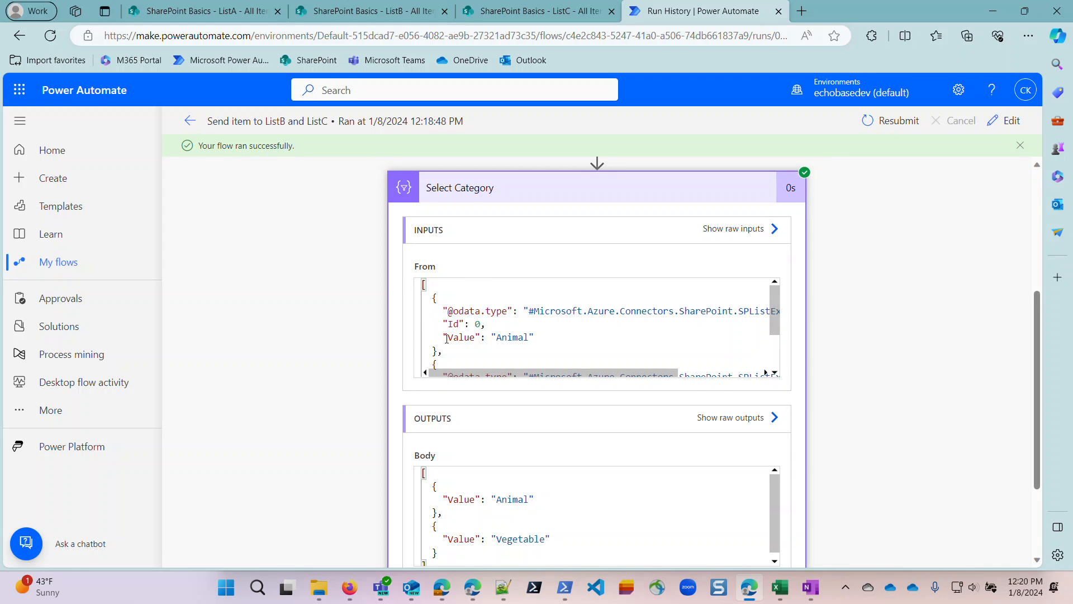
pyautogui.moveTo(444, 338); pyautogui.dragTo(539, 341)
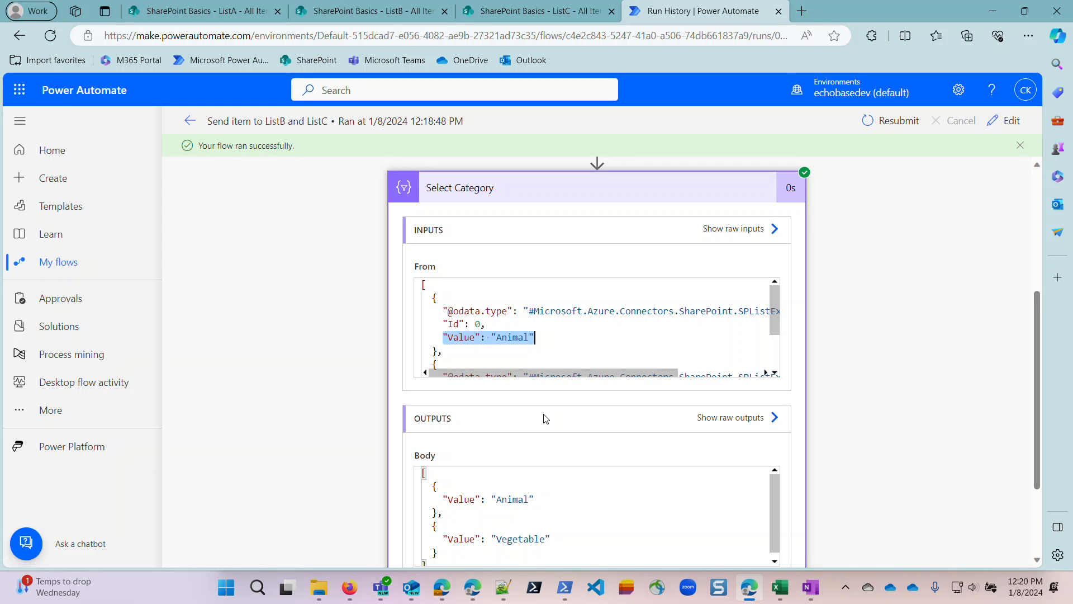
# Open the flow for editing and inspect the expression behind the Category Value mapping in the Select Category action.
pyautogui.click(1006, 121)
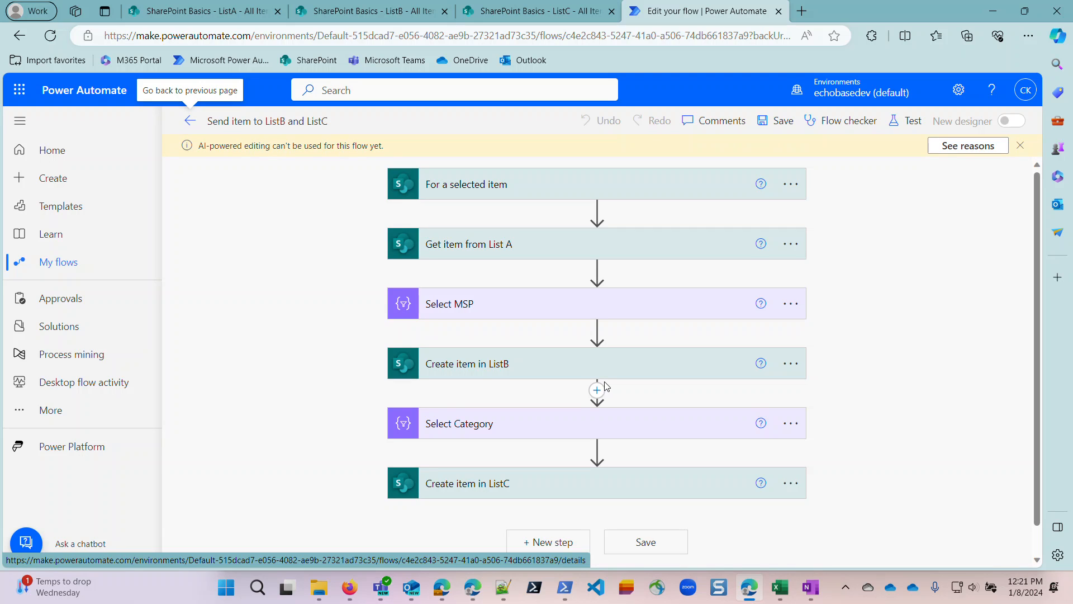
pyautogui.click(642, 430)
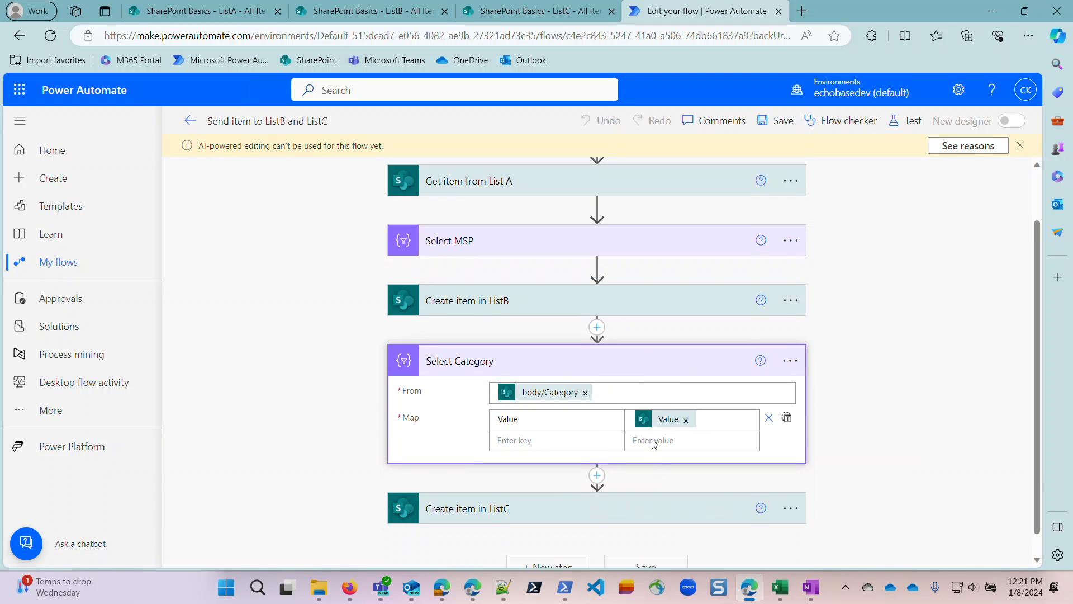
pyautogui.click(733, 399)
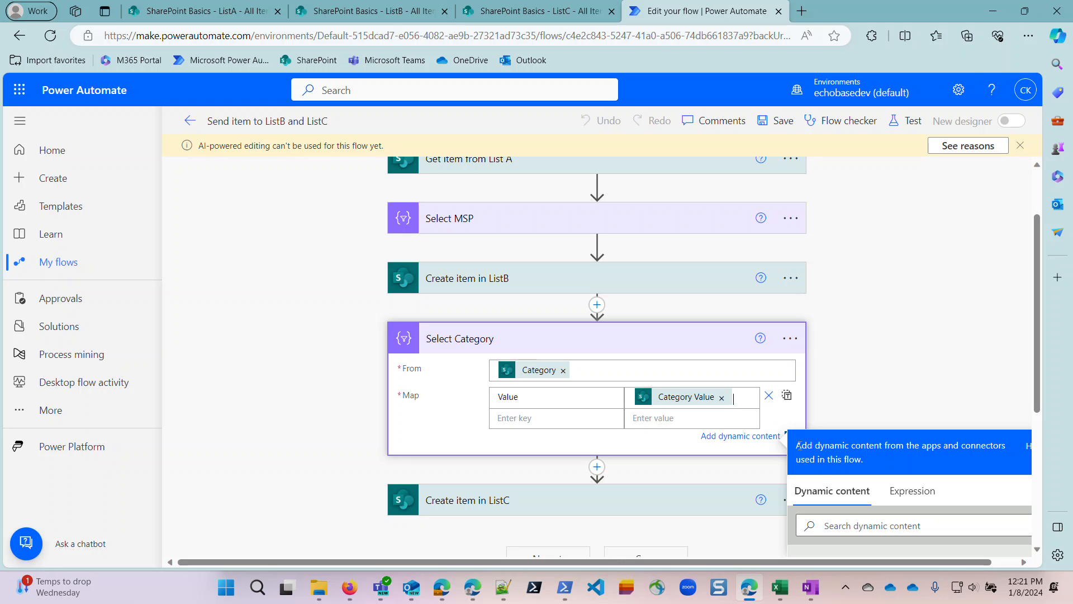
pyautogui.scroll(-2, 937, 474)
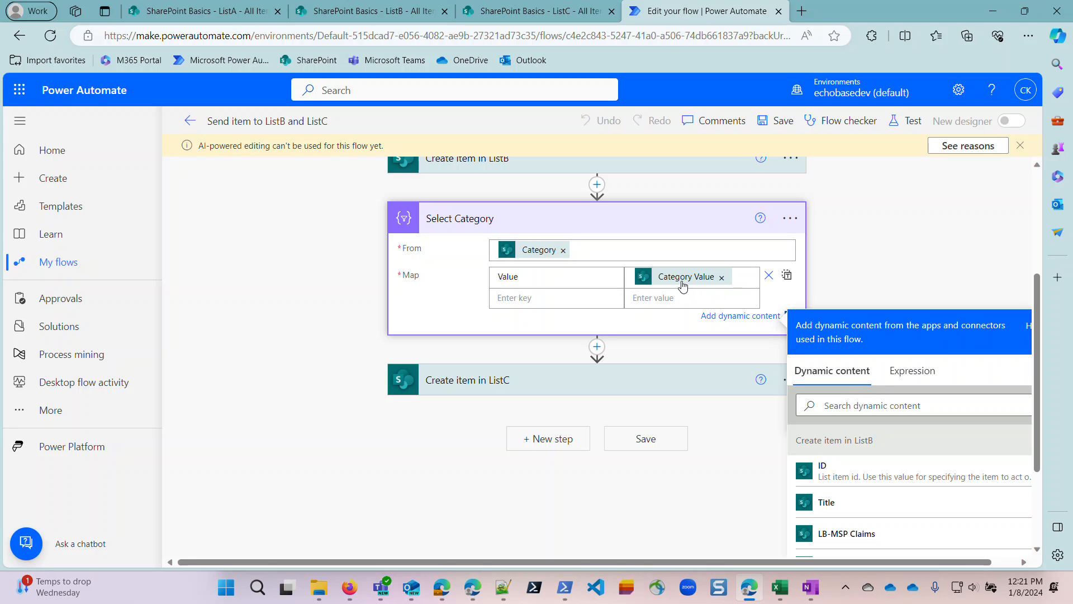
pyautogui.moveTo(683, 284)
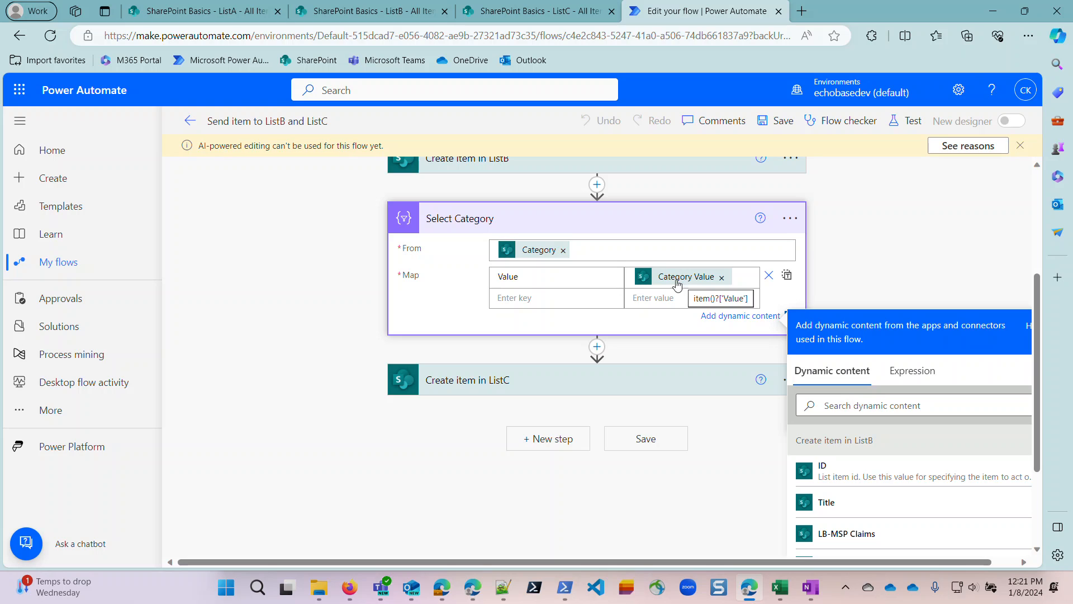
pyautogui.scroll(2, 604, 265)
pyautogui.scroll(1, 604, 265)
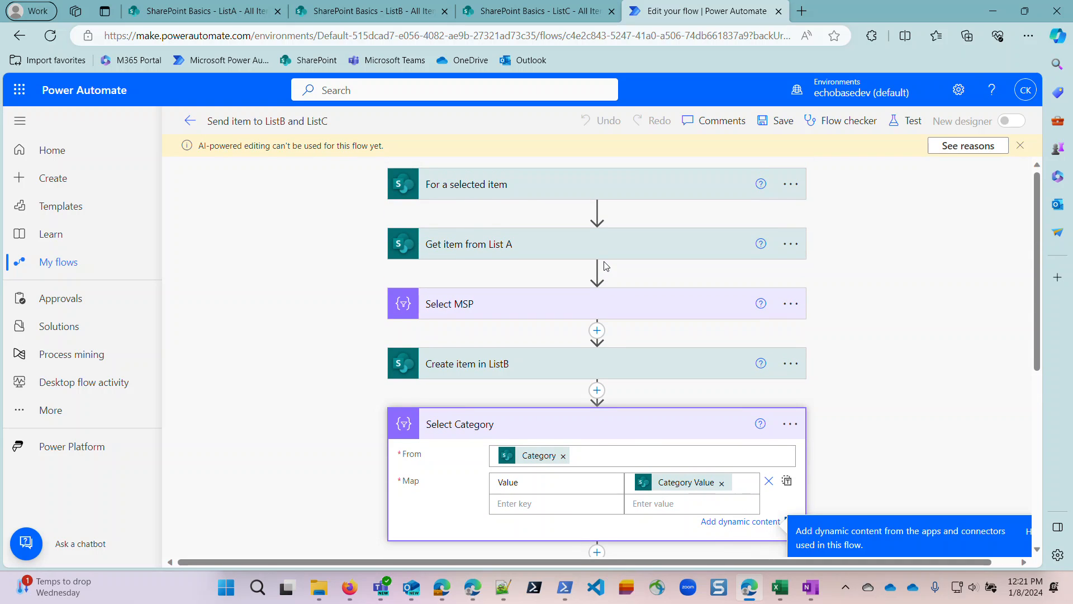